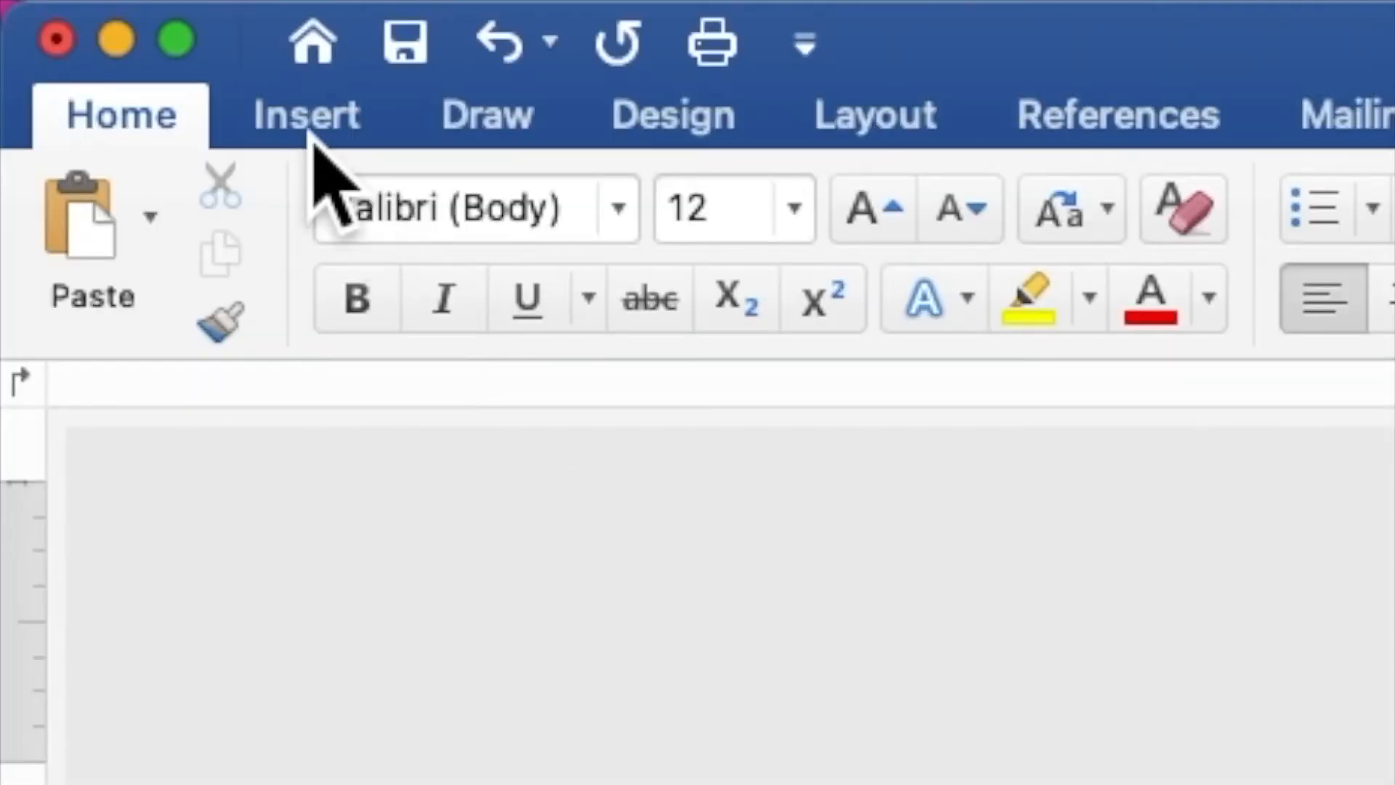
- Insert the picture file RUSTIC BURGUNDY FLORAL FRAME.png into the blank document
{"action": "left_click", "coordinate": [314, 138]}
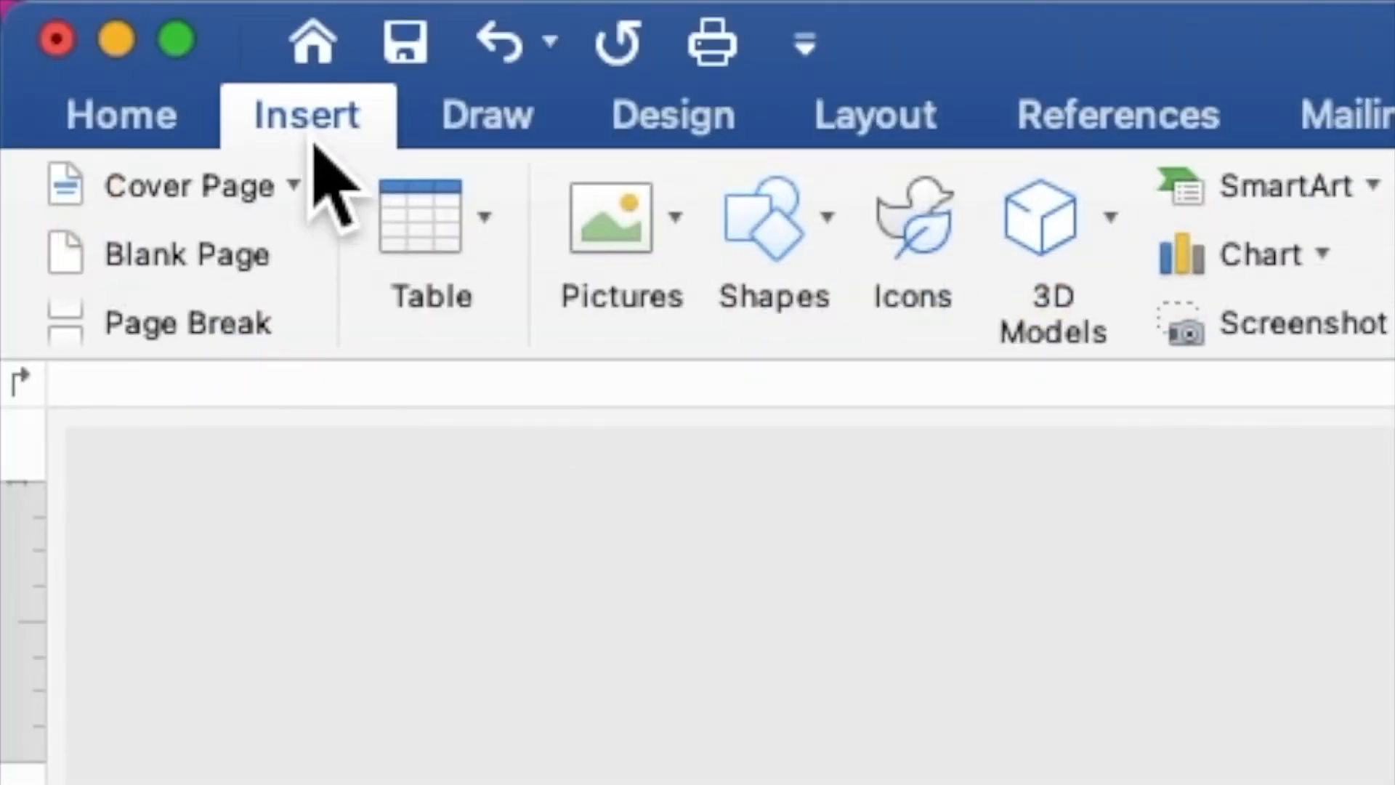
{"action": "left_click", "coordinate": [600, 226]}
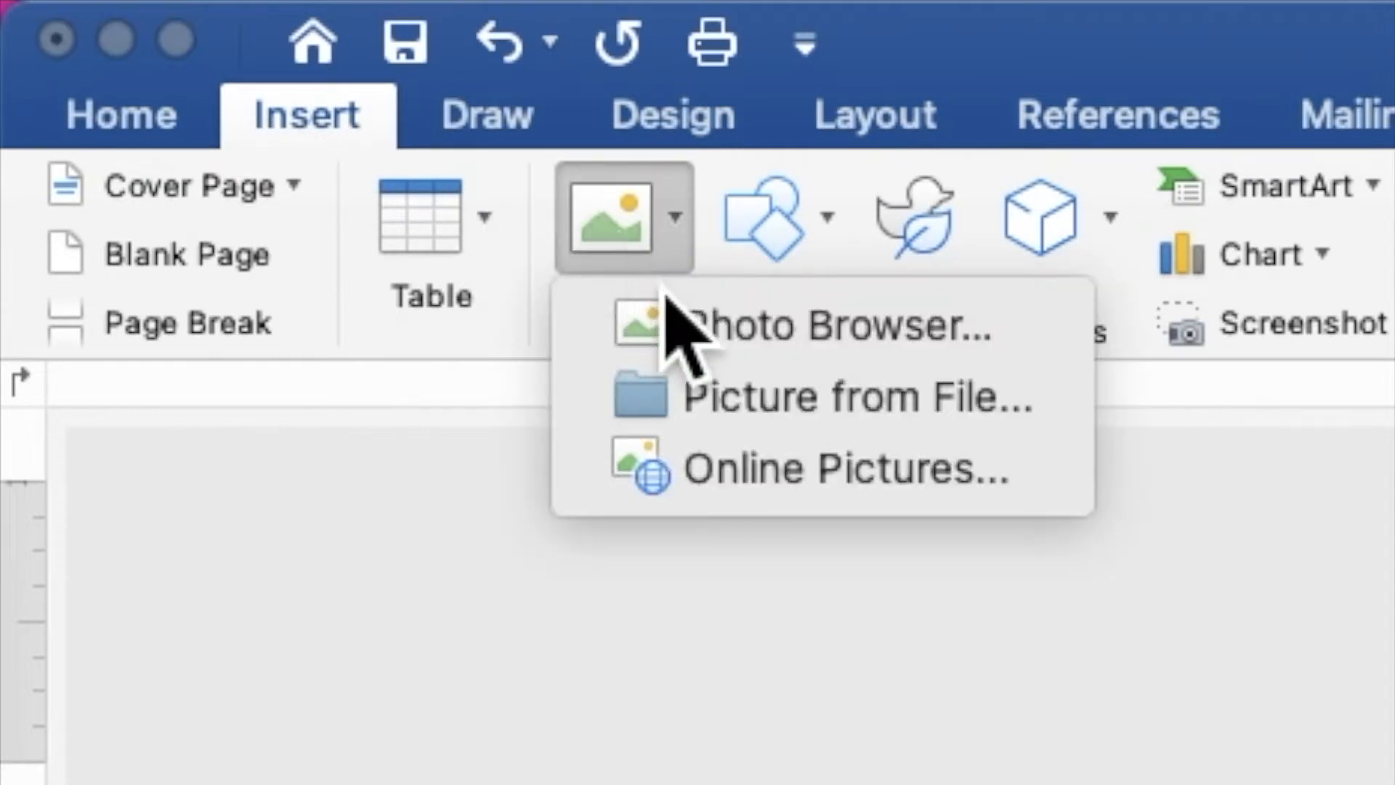
{"action": "left_click", "coordinate": [734, 412]}
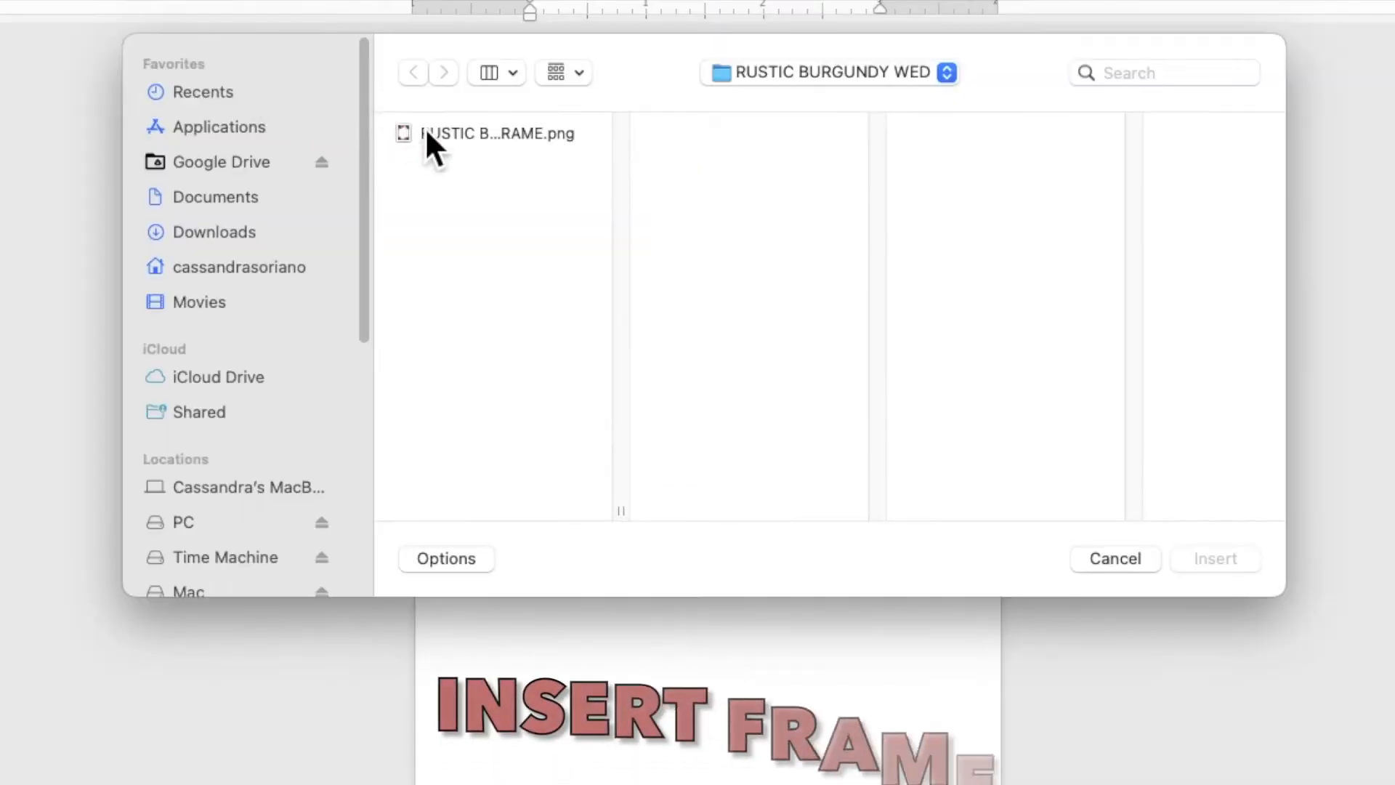
{"action": "left_click", "coordinate": [496, 193]}
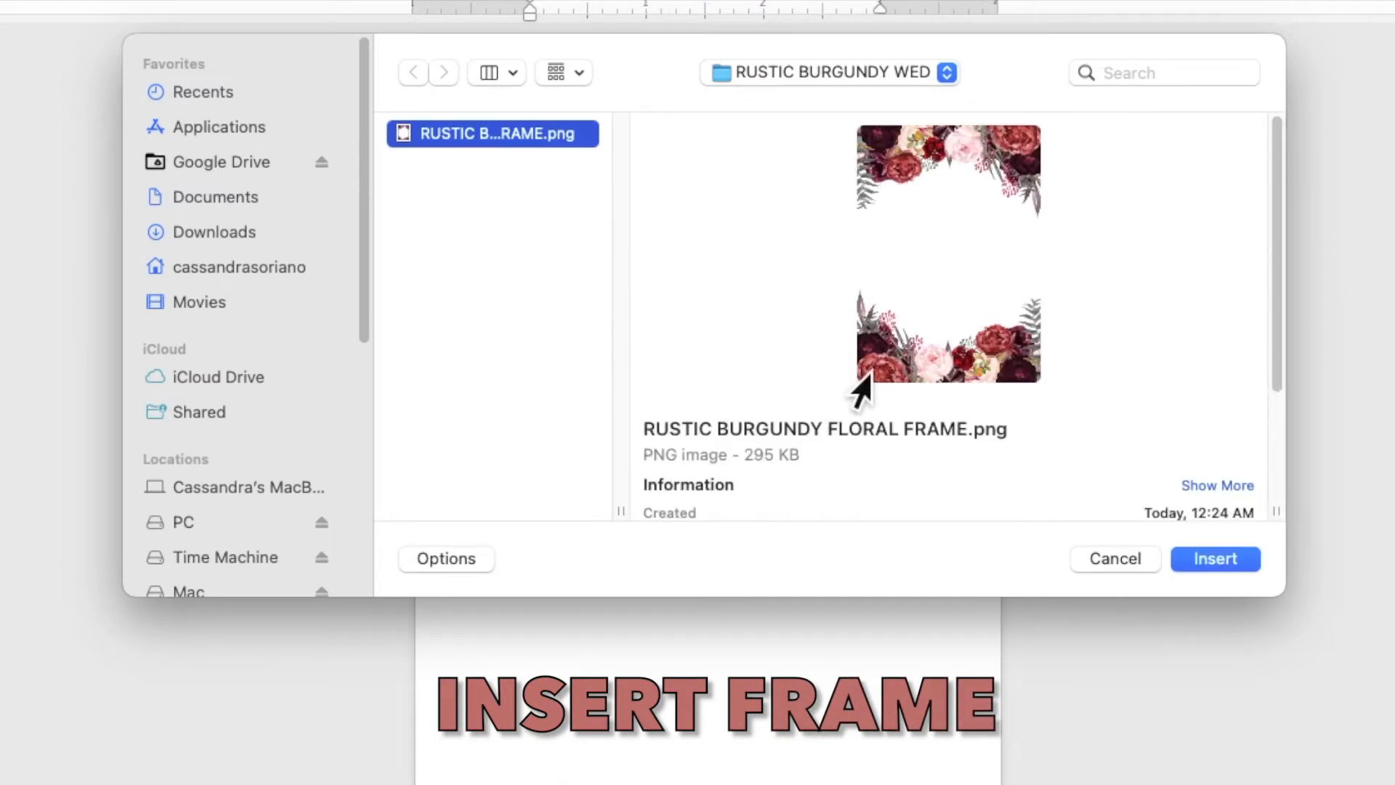
{"action": "left_click", "coordinate": [1200, 564]}
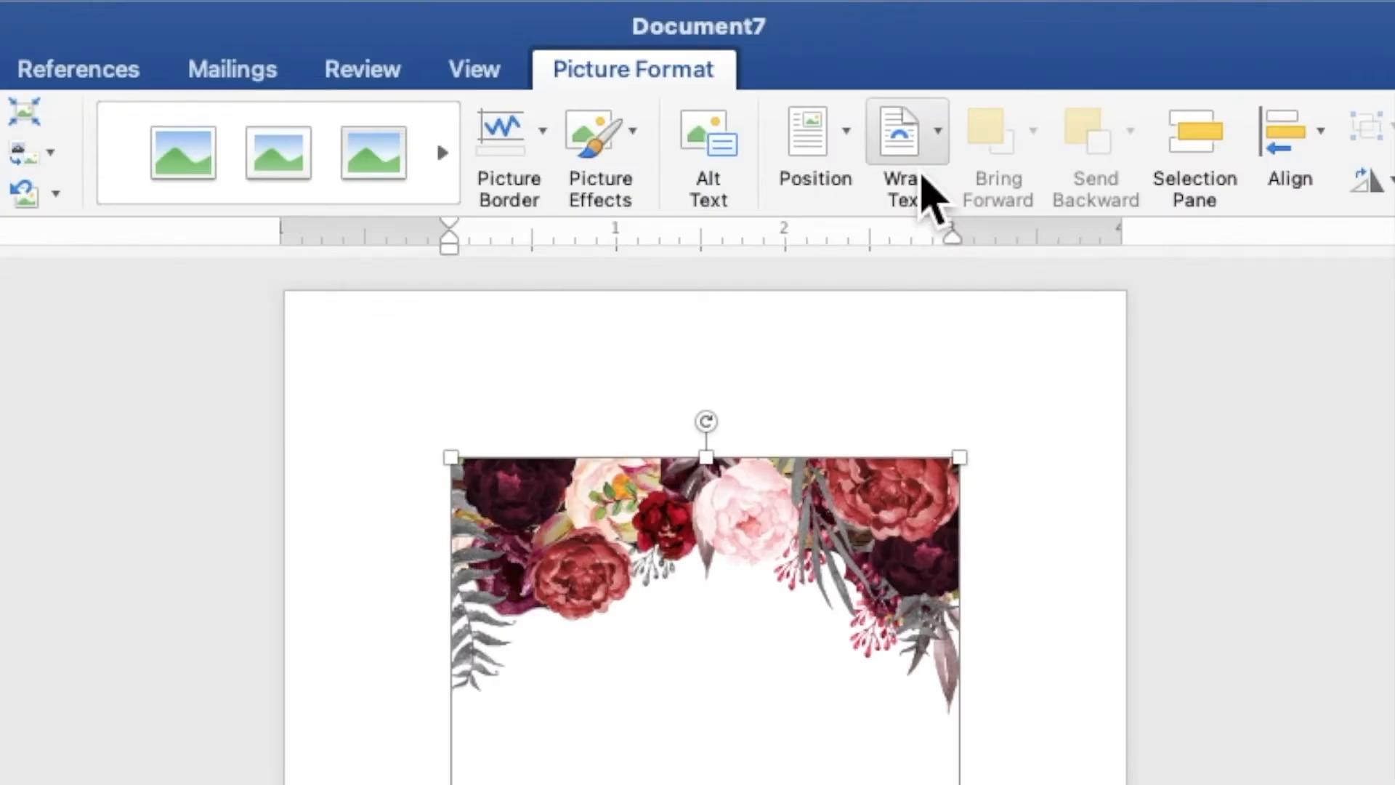
- Set the floral frame's text wrapping to Behind Text and enlarge it to cover the whole page, about 4.99" by 6.98"
{"action": "left_click", "coordinate": [923, 189]}
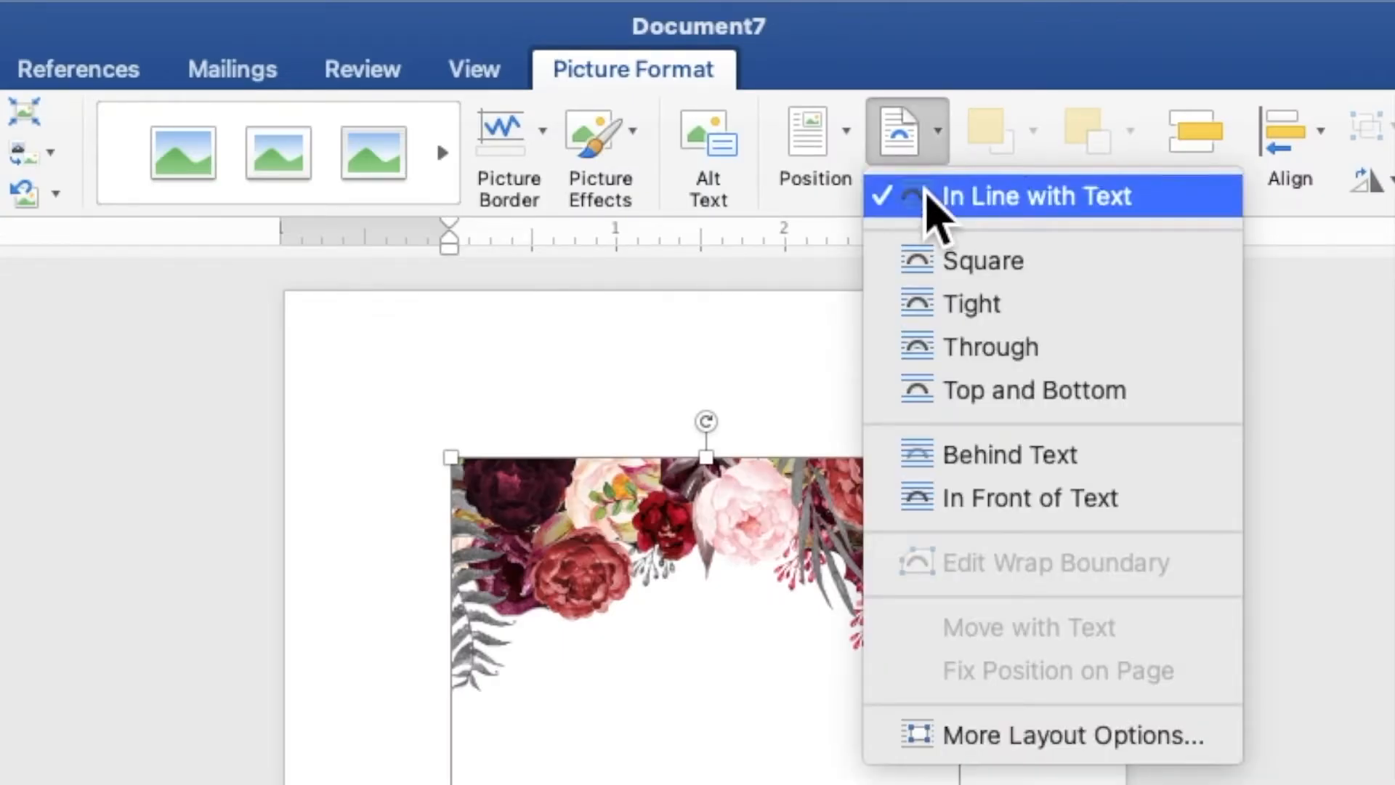
{"action": "left_click", "coordinate": [1017, 455]}
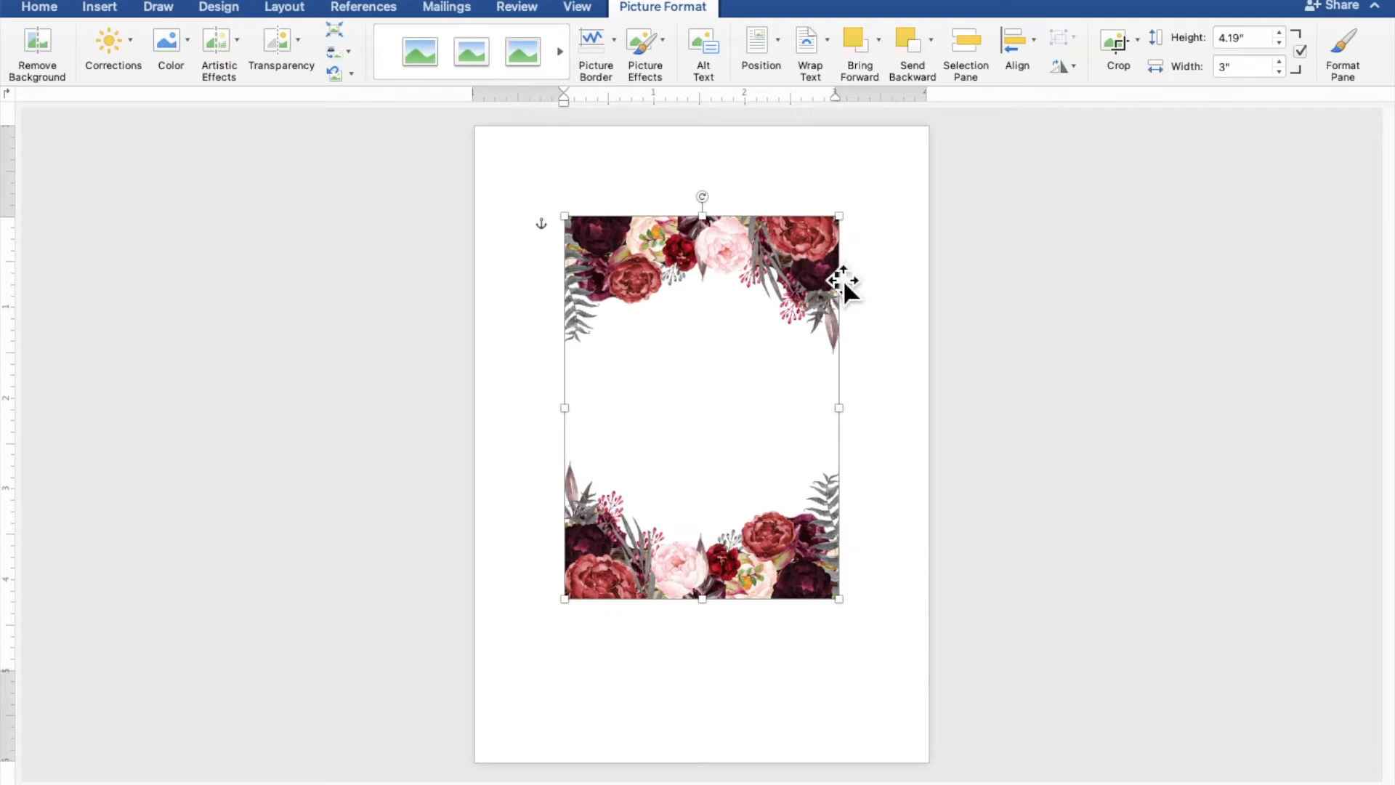
{"action": "left_click_drag", "start_coordinate": [824, 302], "coordinate": [738, 212]}
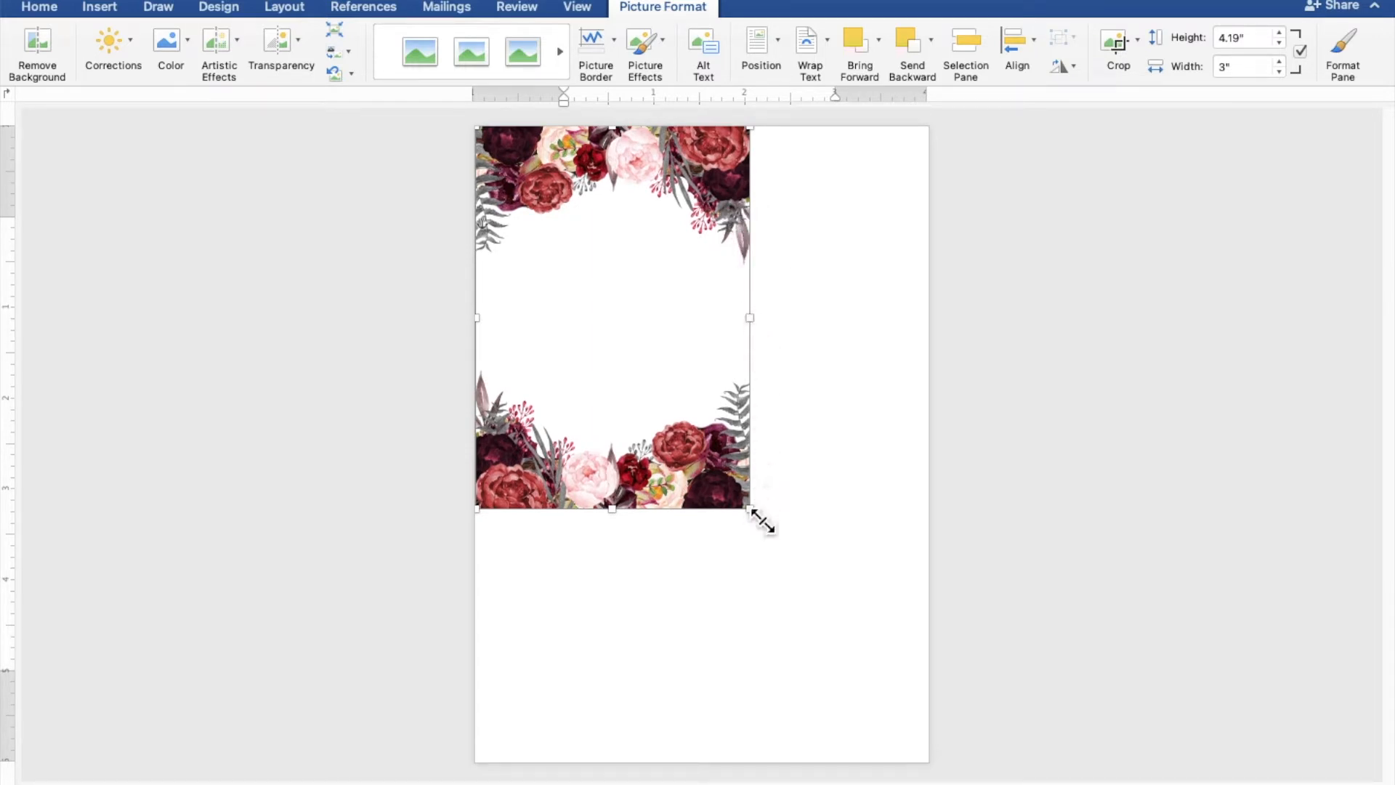
{"action": "left_click_drag", "start_coordinate": [762, 522], "coordinate": [921, 772]}
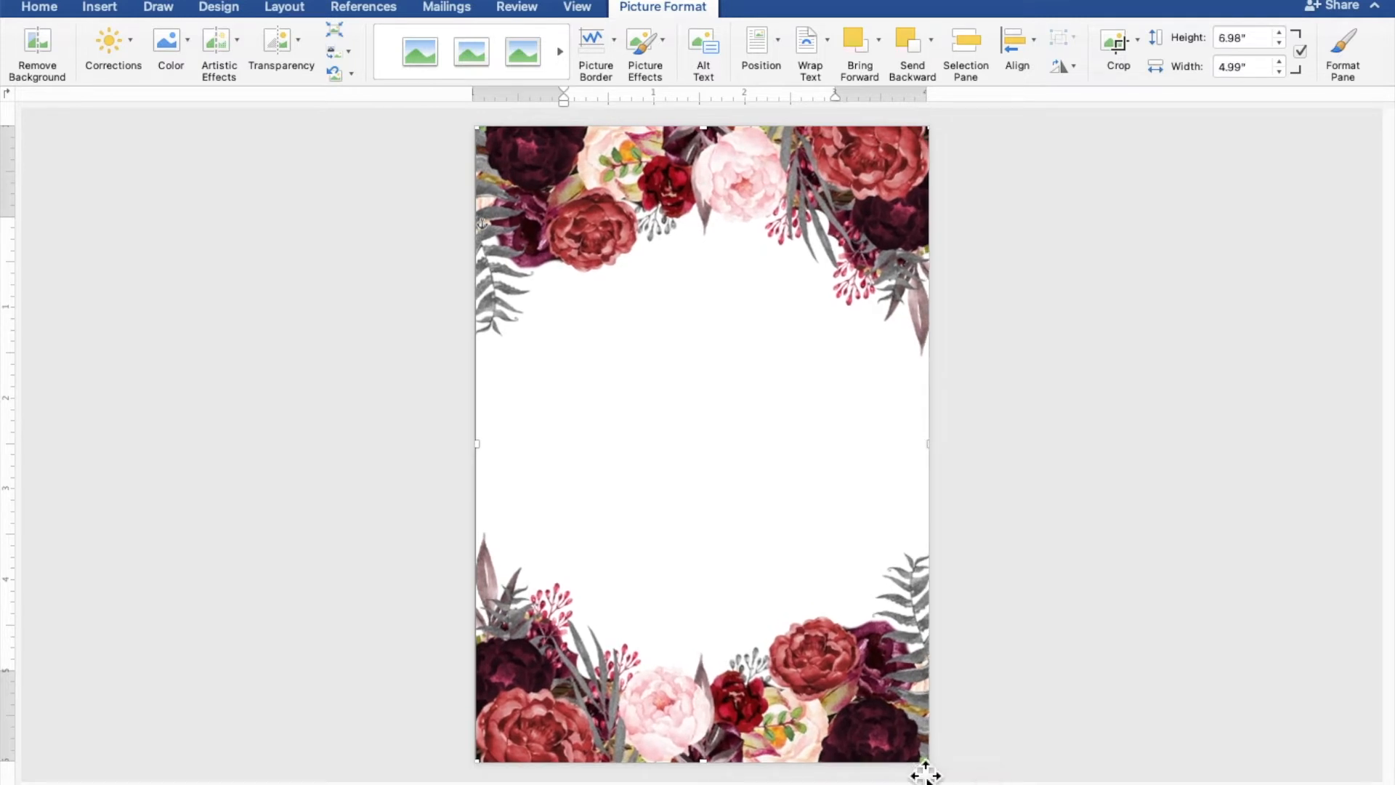
{"action": "left_click", "coordinate": [1034, 570]}
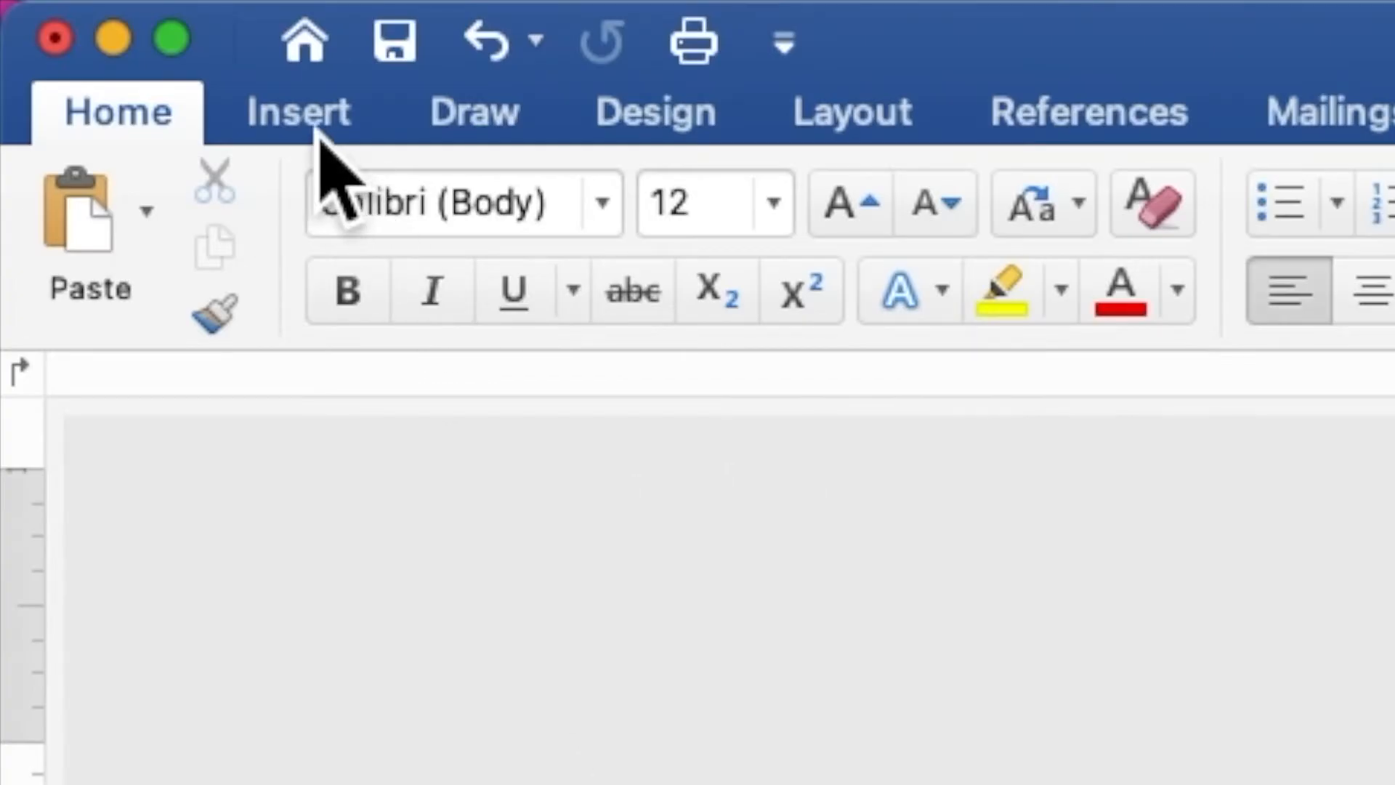
- Draw a rectangle about 4.29" wide and 4.28" high over the middle of the floral frame
{"action": "left_click", "coordinate": [305, 120]}
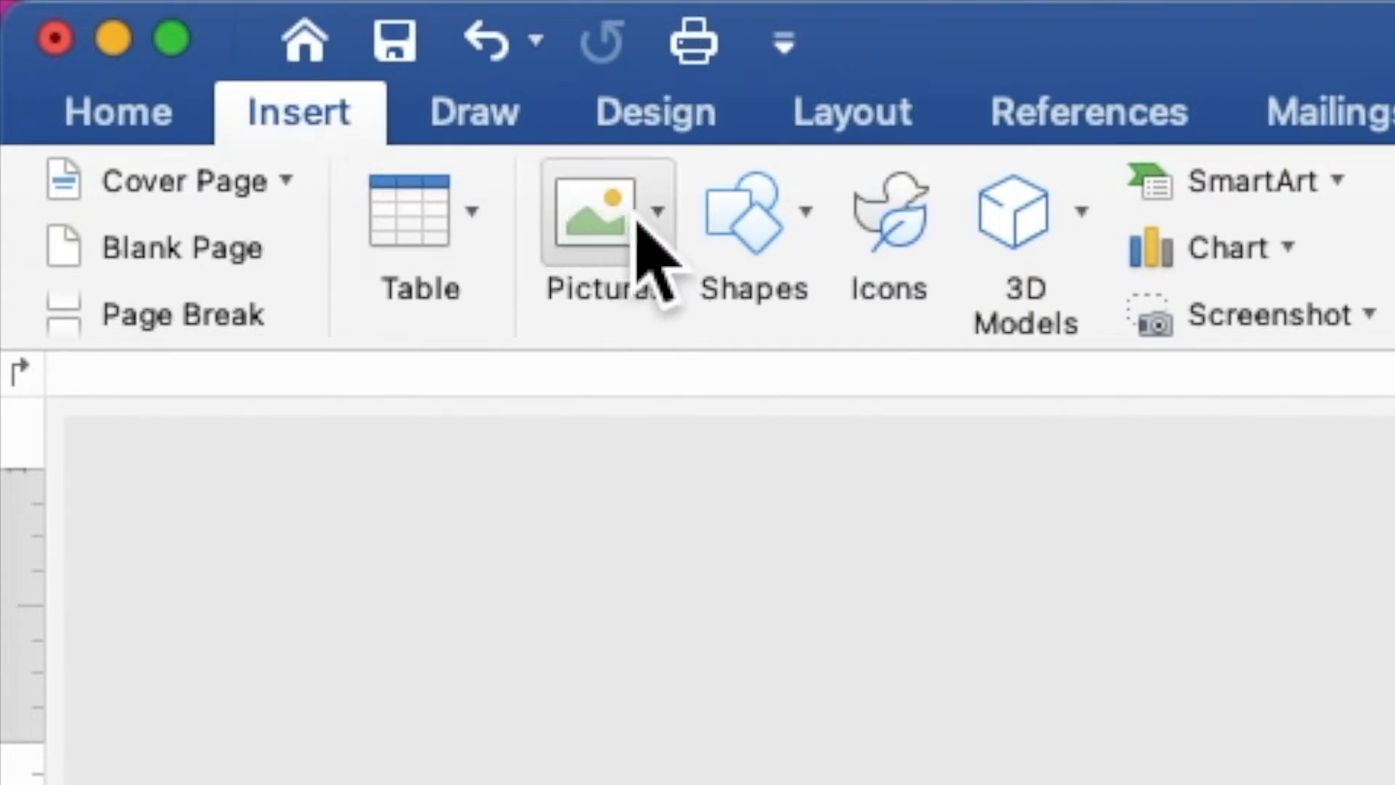
{"action": "left_click", "coordinate": [737, 240]}
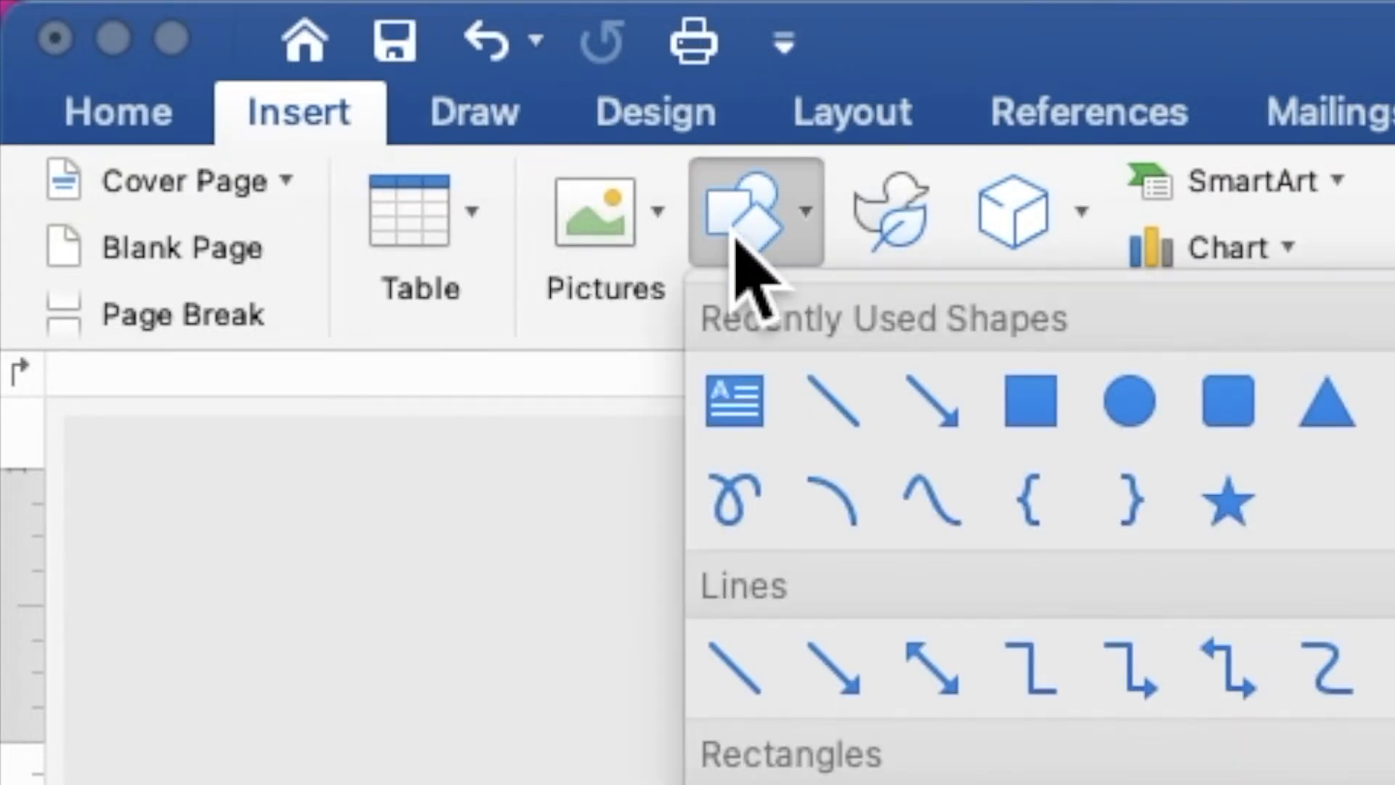
{"action": "left_click", "coordinate": [1028, 412]}
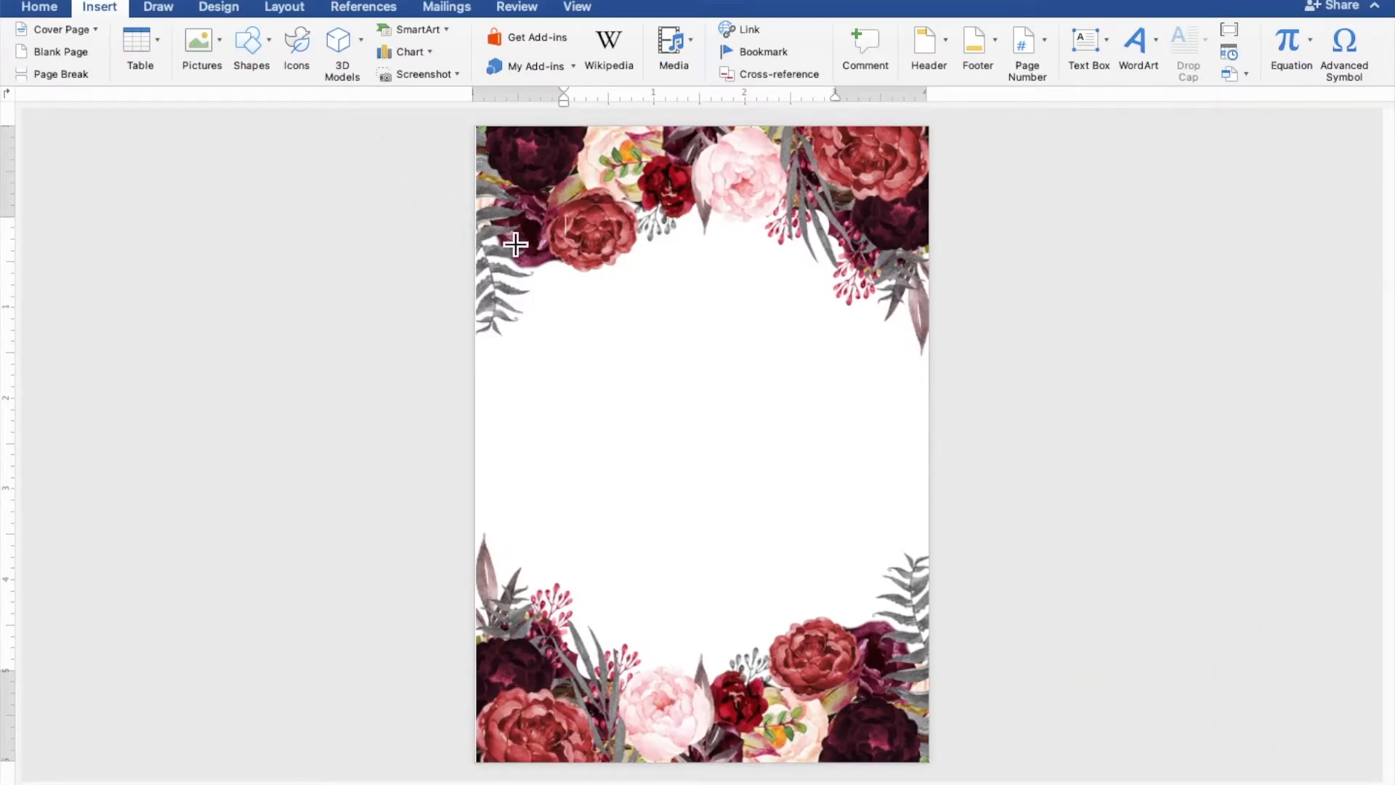
{"action": "left_click_drag", "start_coordinate": [520, 250], "coordinate": [910, 639]}
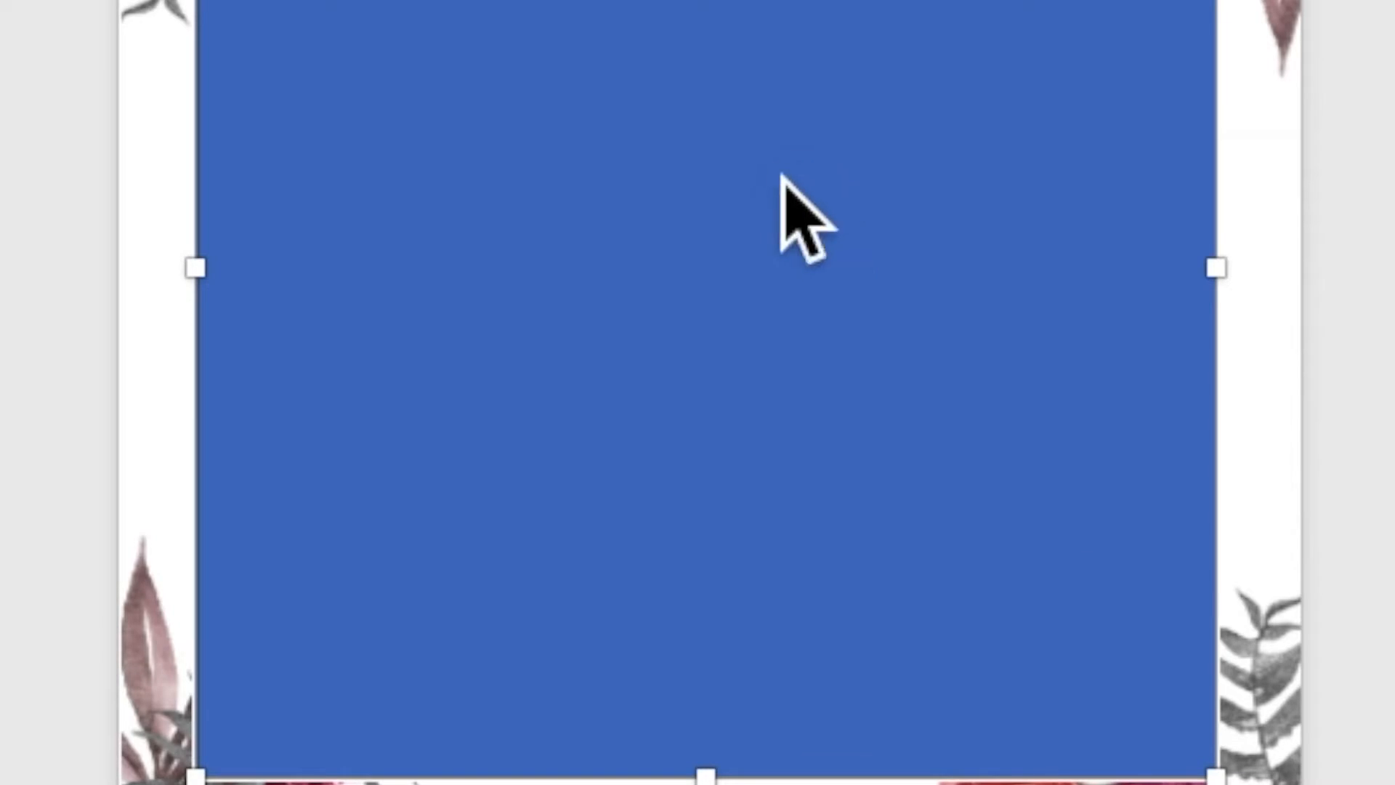
- Add the text "TOGETHER WITH THEIR FAMILIES" inside the rectangle, followed by a blank line
{"action": "right_click", "coordinate": [783, 181]}
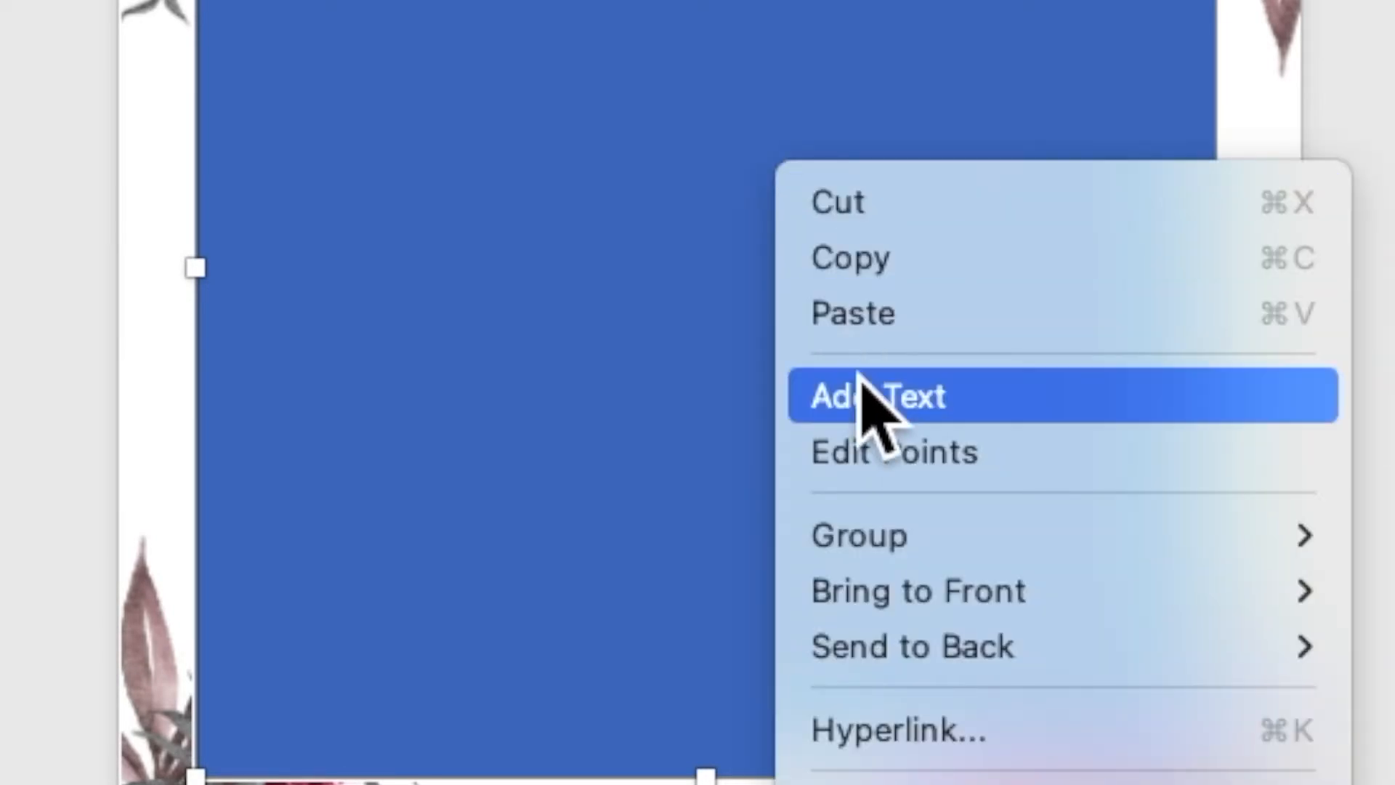
{"action": "left_click", "coordinate": [864, 411]}
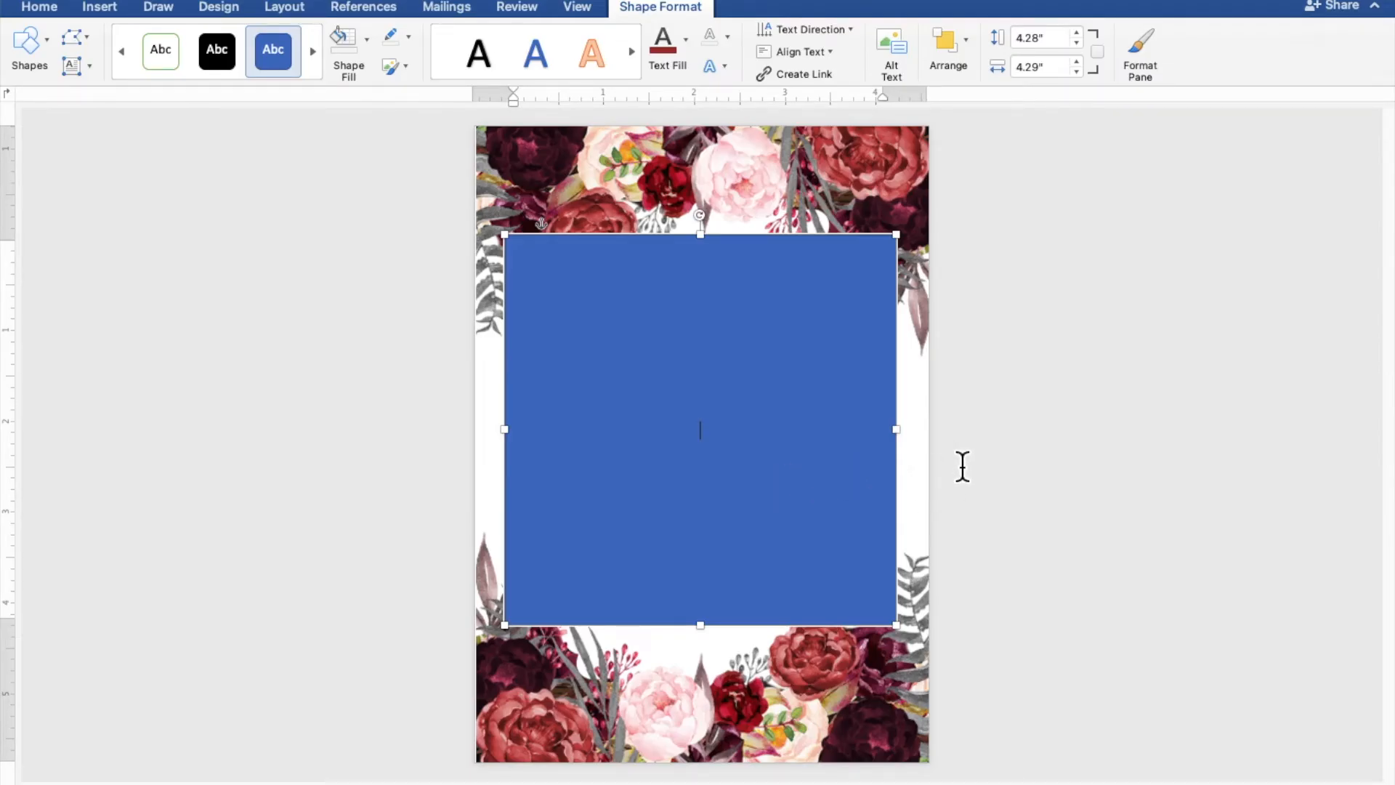
{"action": "scroll", "coordinate": [963, 466], "scroll_direction": "up", "scroll_amount": 5}
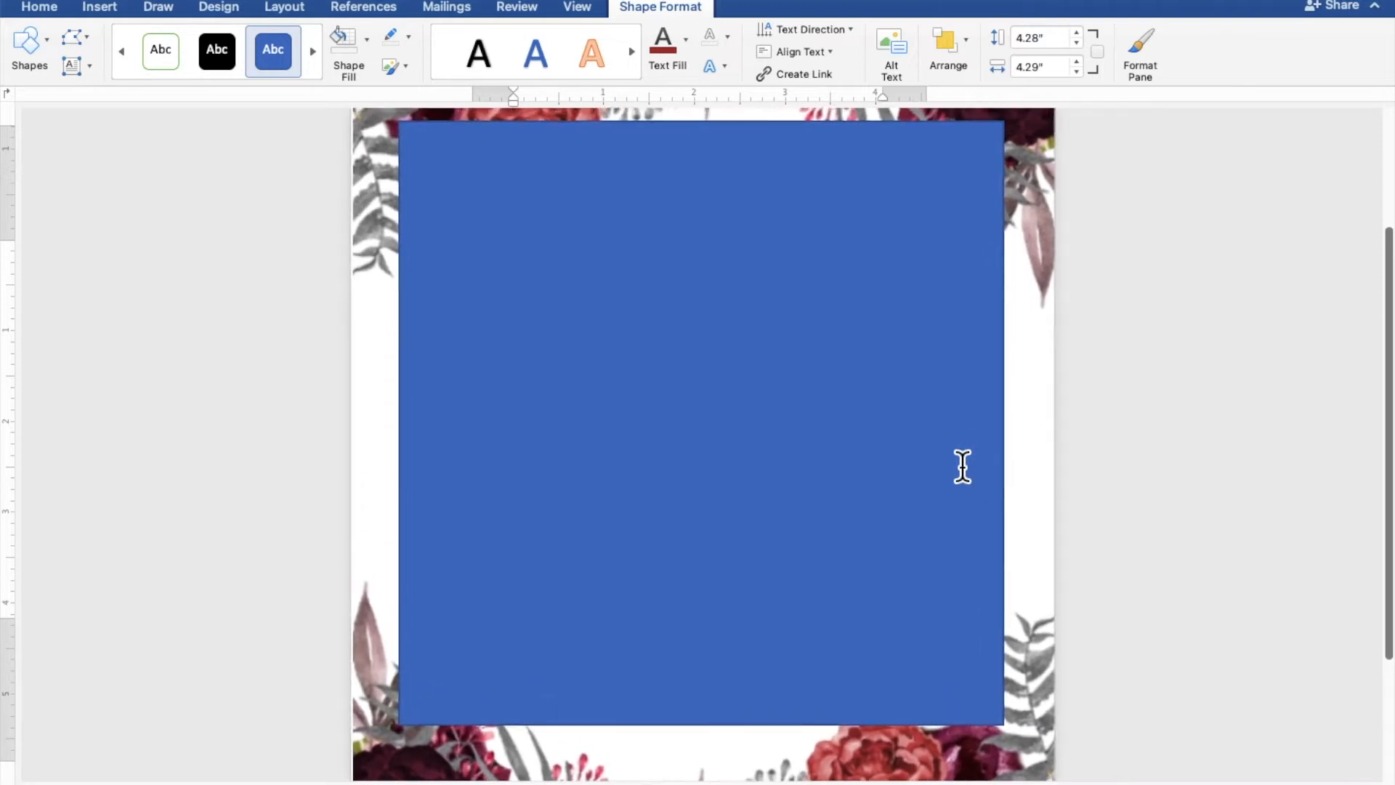
{"action": "scroll", "coordinate": [962, 466], "scroll_direction": "up", "scroll_amount": 3}
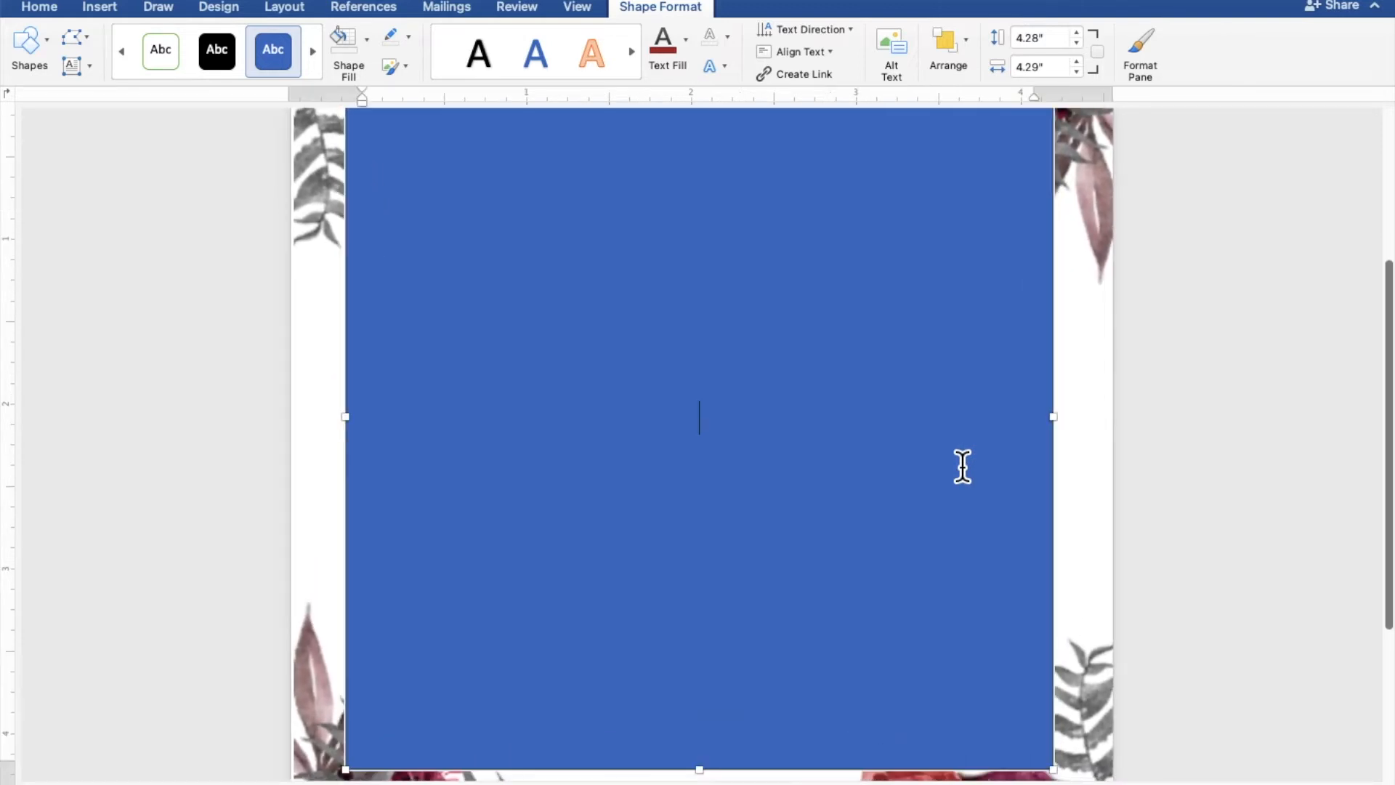
{"action": "type", "text": "TOGETHW"}
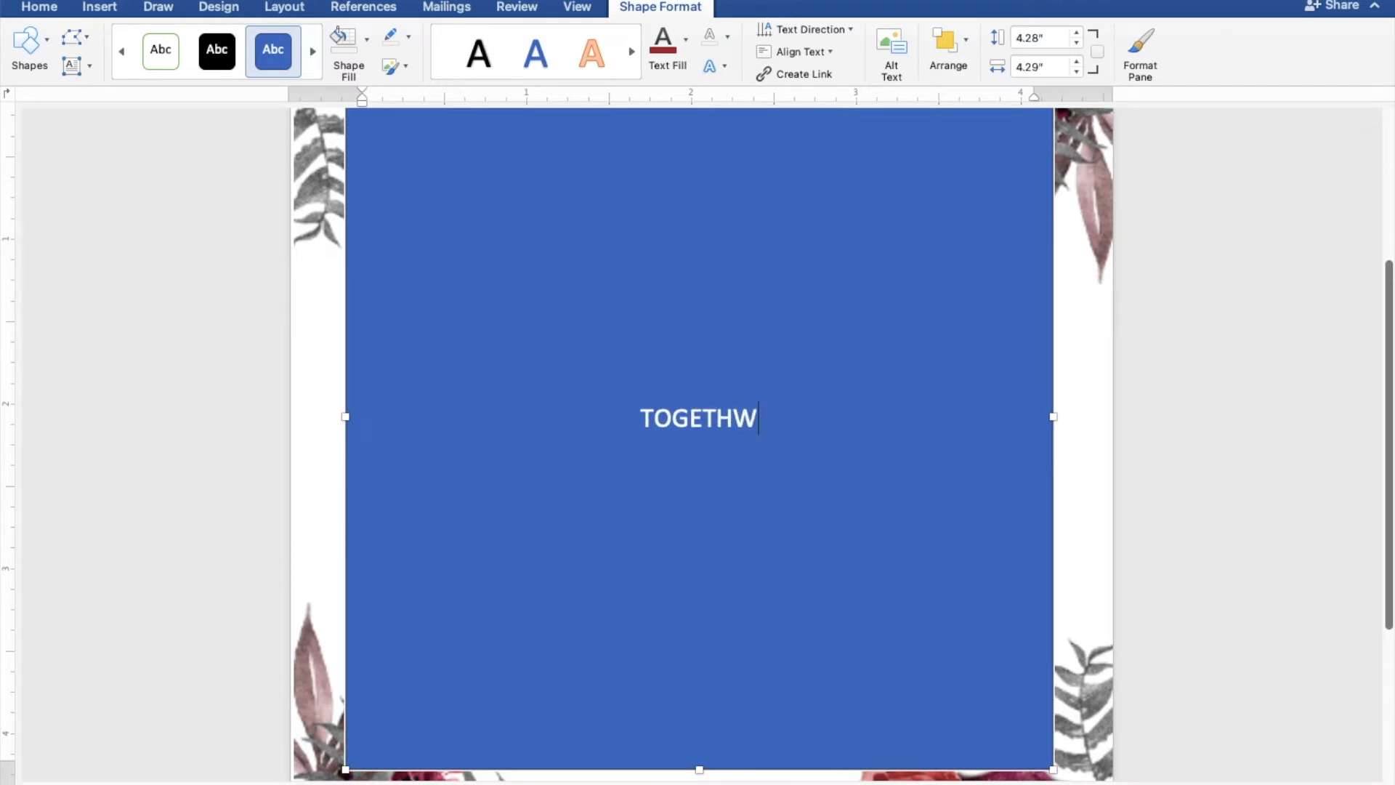
{"action": "key", "text": "BackSpace"}
{"action": "type", "text": "ER"}
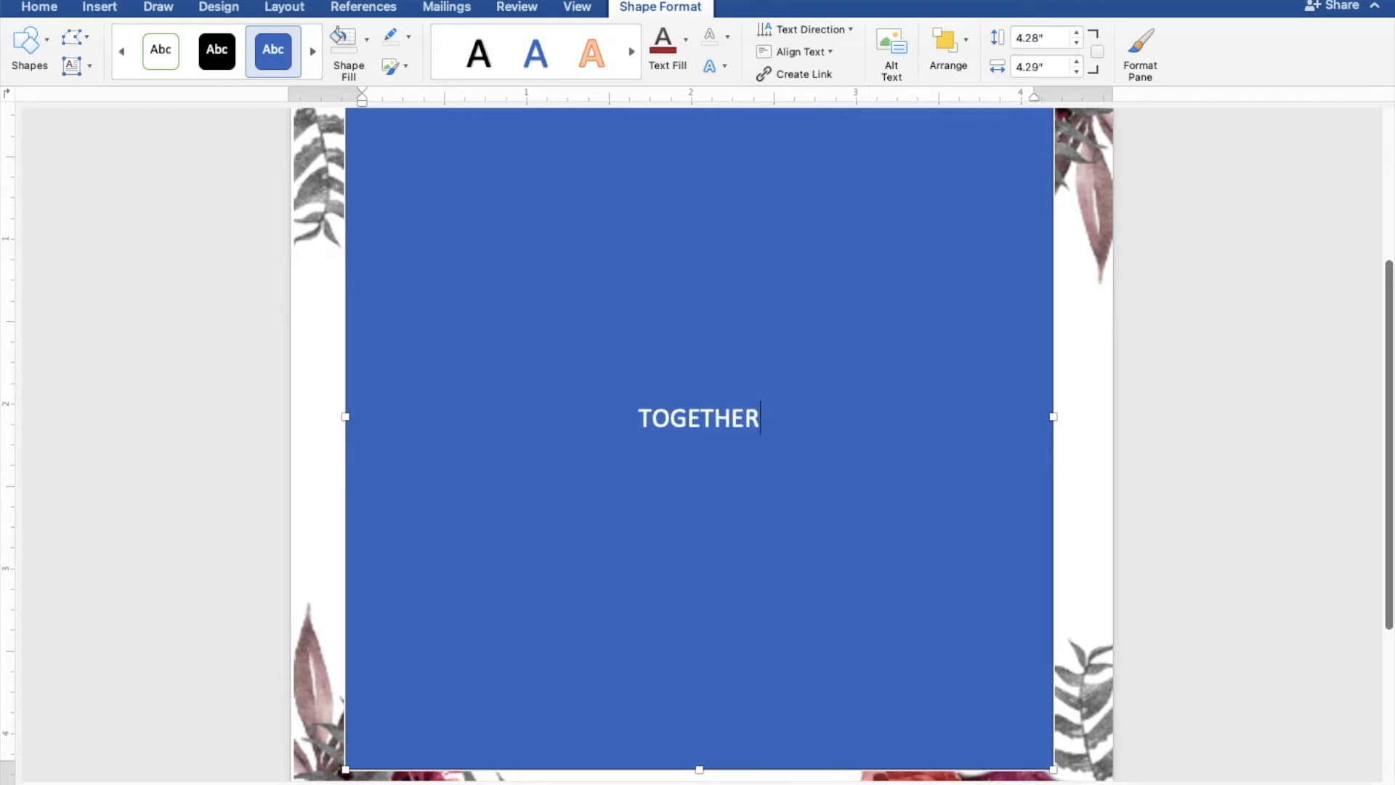
{"action": "type", "text": " WI"}
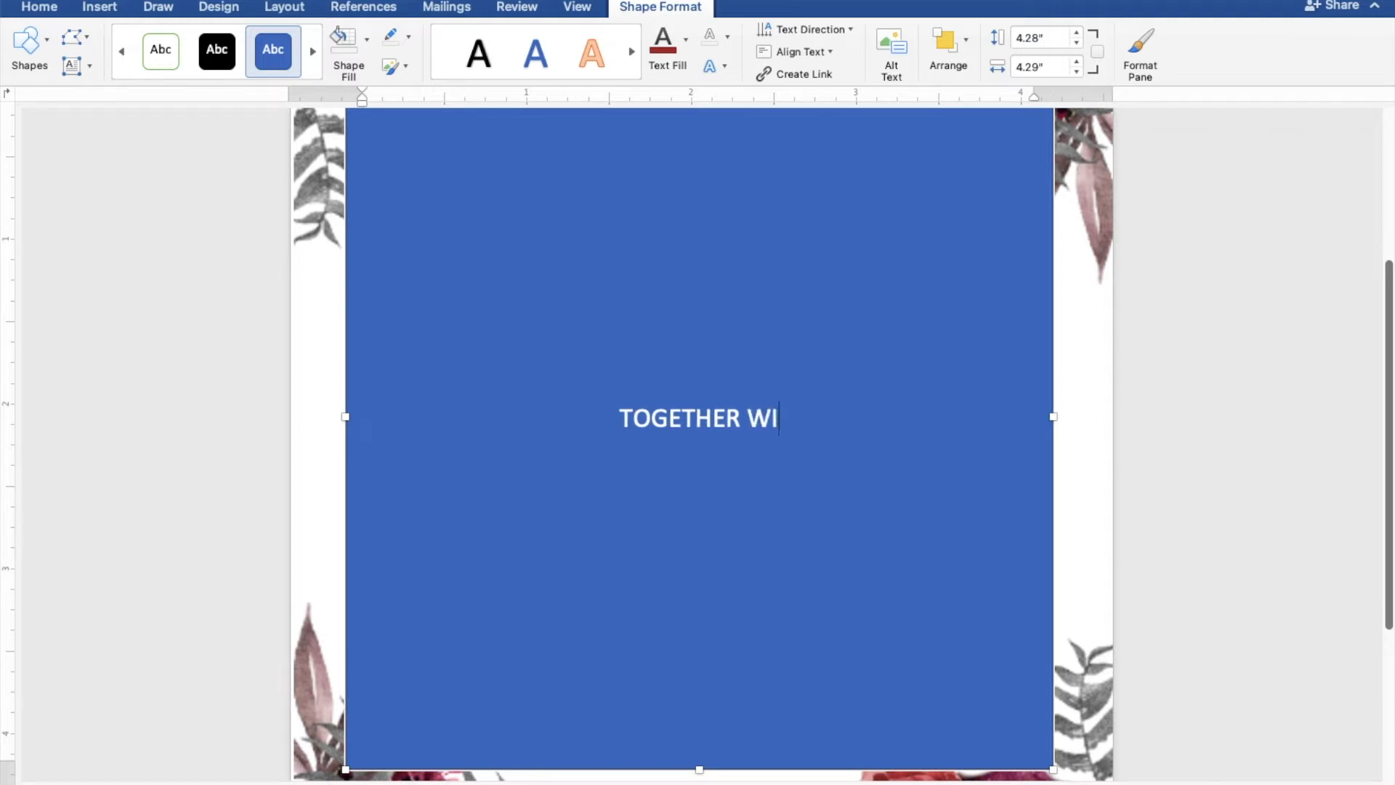
{"action": "type", "text": "TH "}
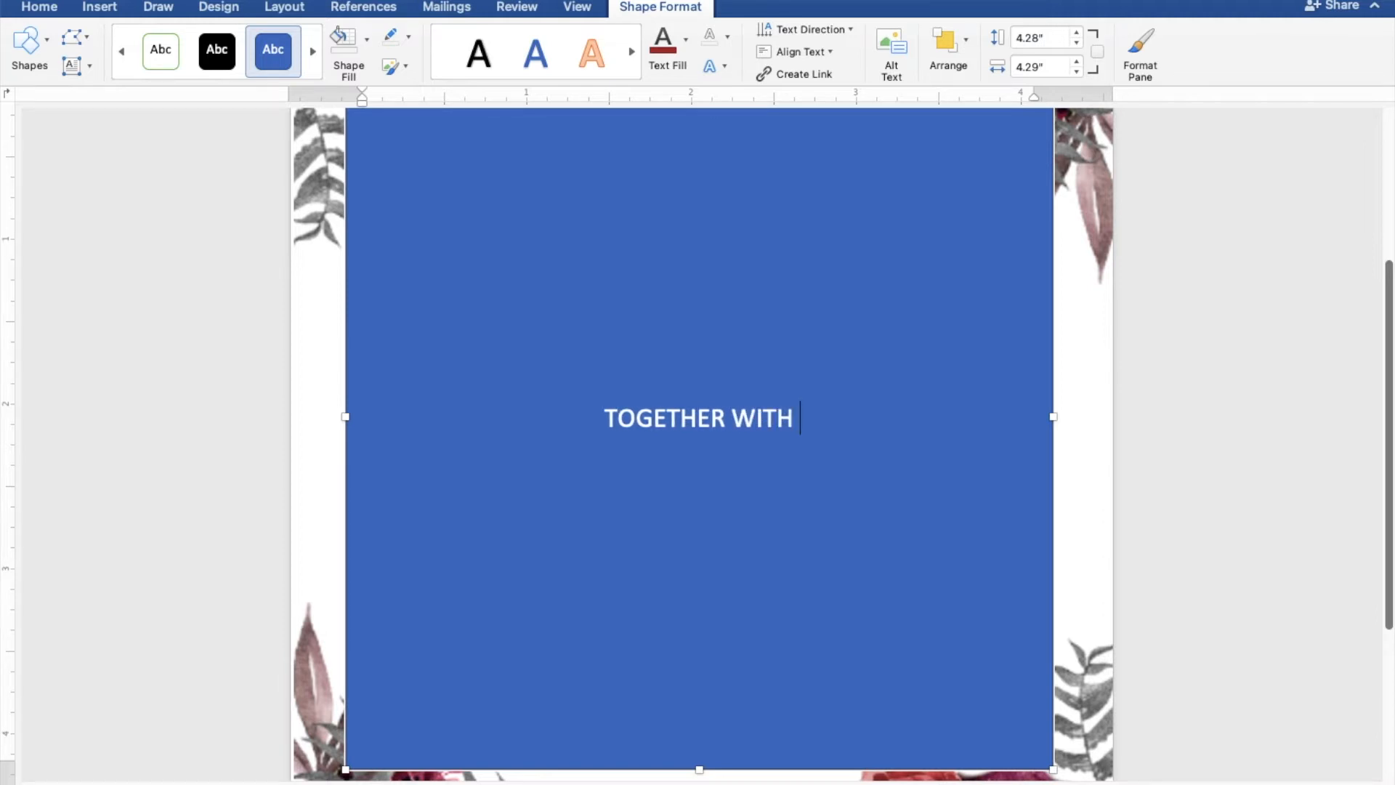
{"action": "type", "text": "THEI"}
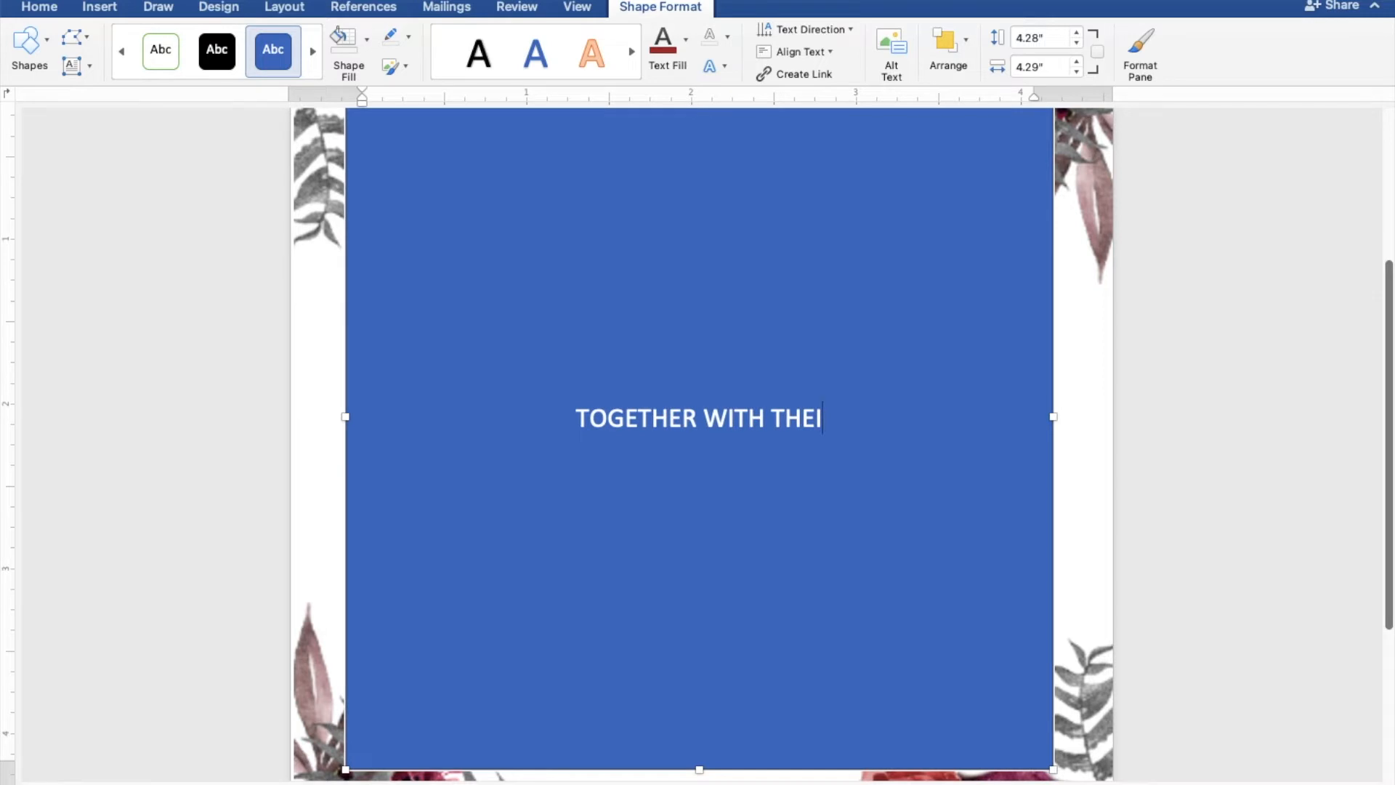
{"action": "type", "text": "R FAMIL"}
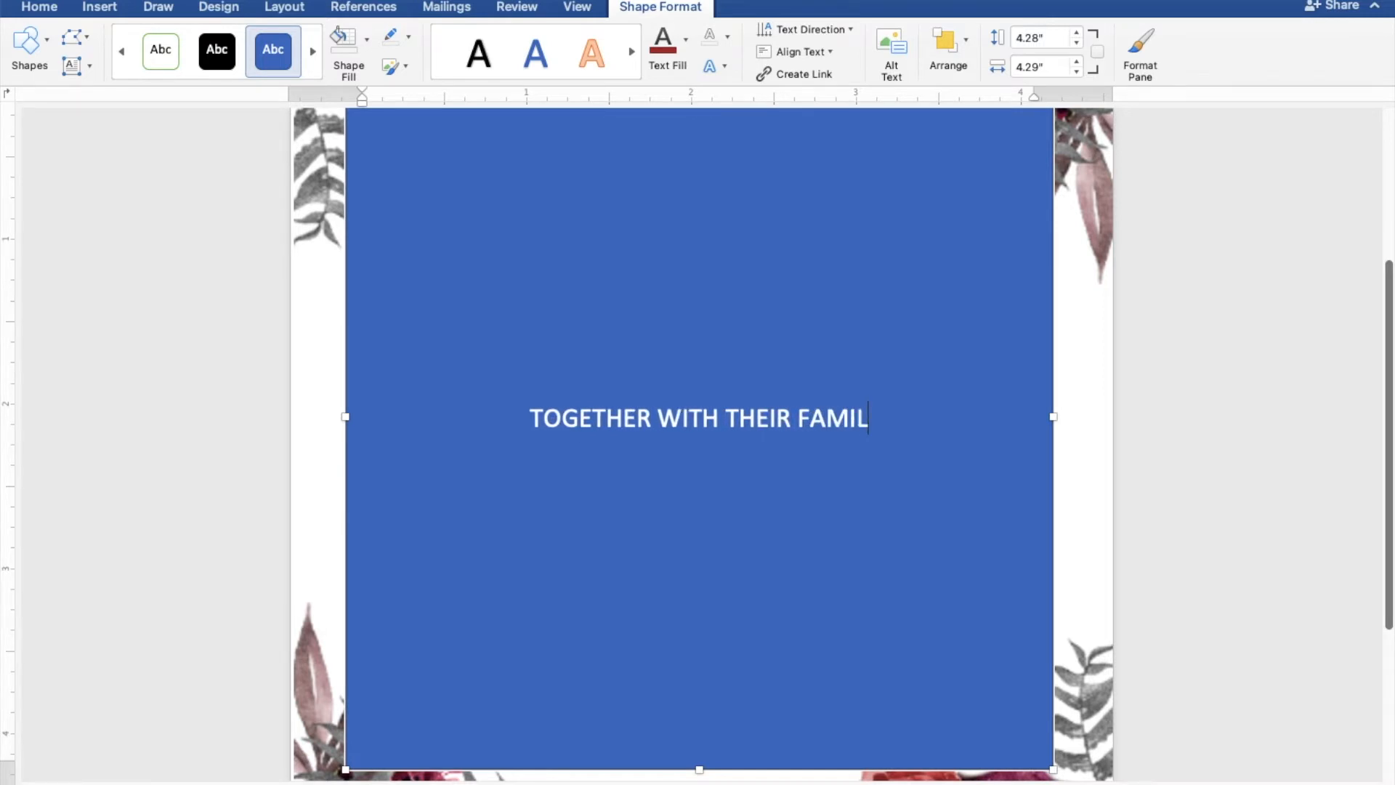
{"action": "type", "text": "IES"}
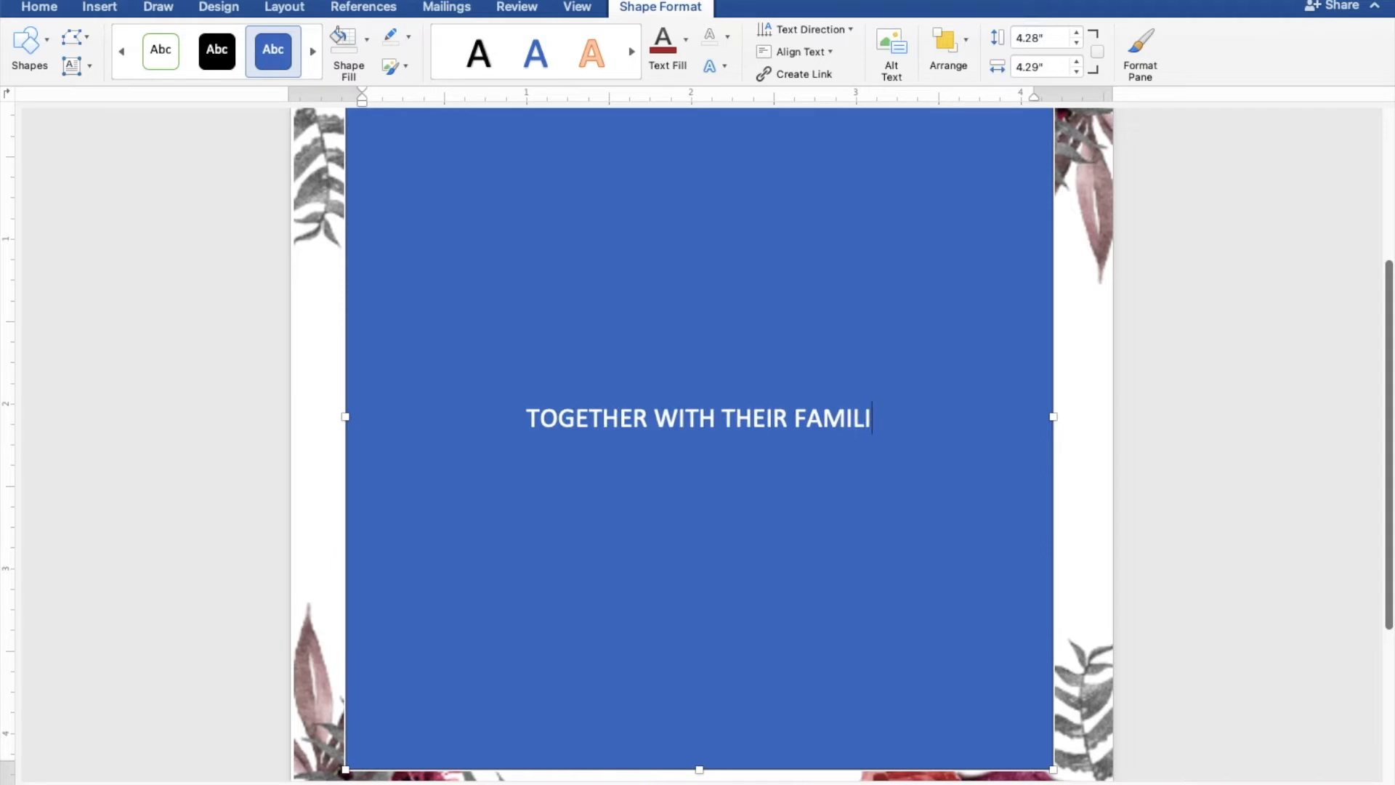
{"action": "key", "text": "Return"}
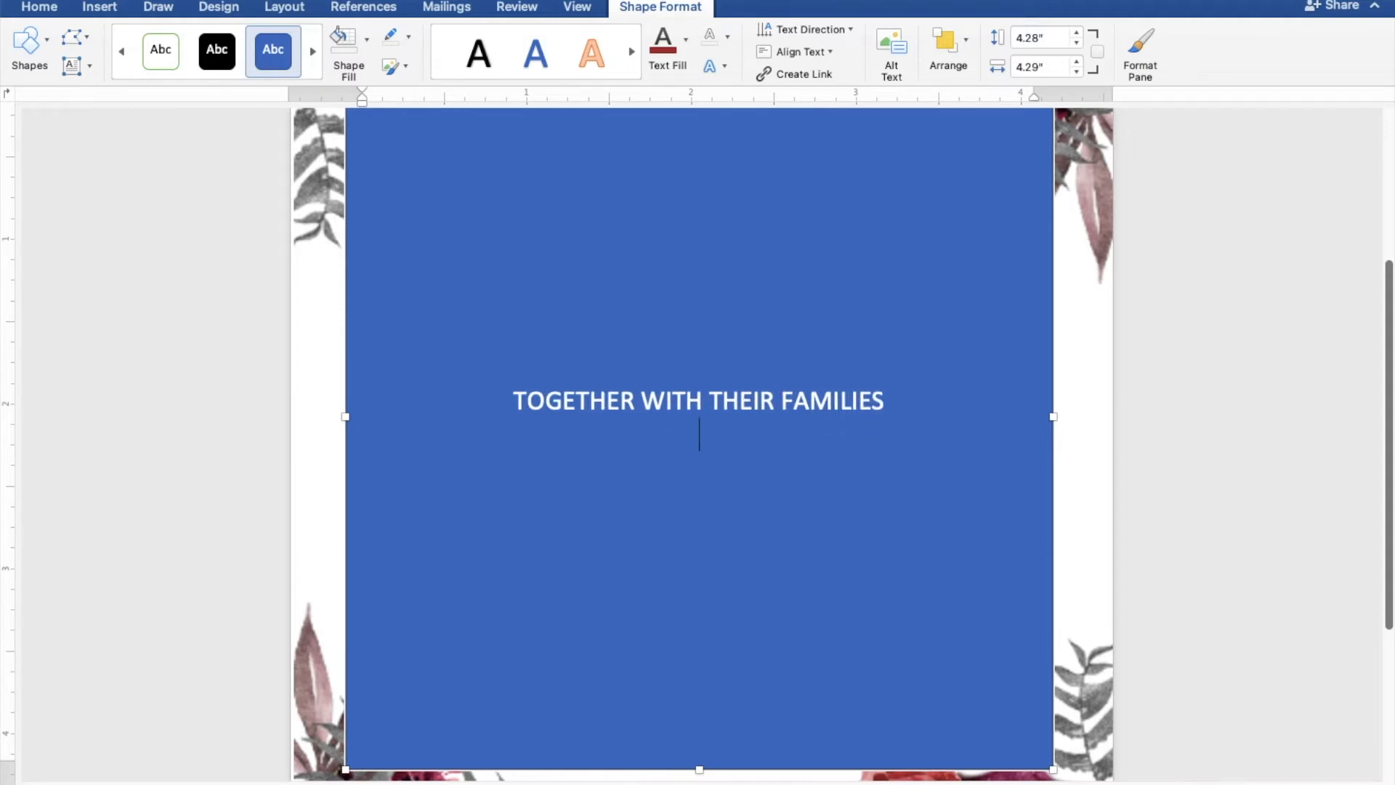
{"action": "key", "text": "Return"}
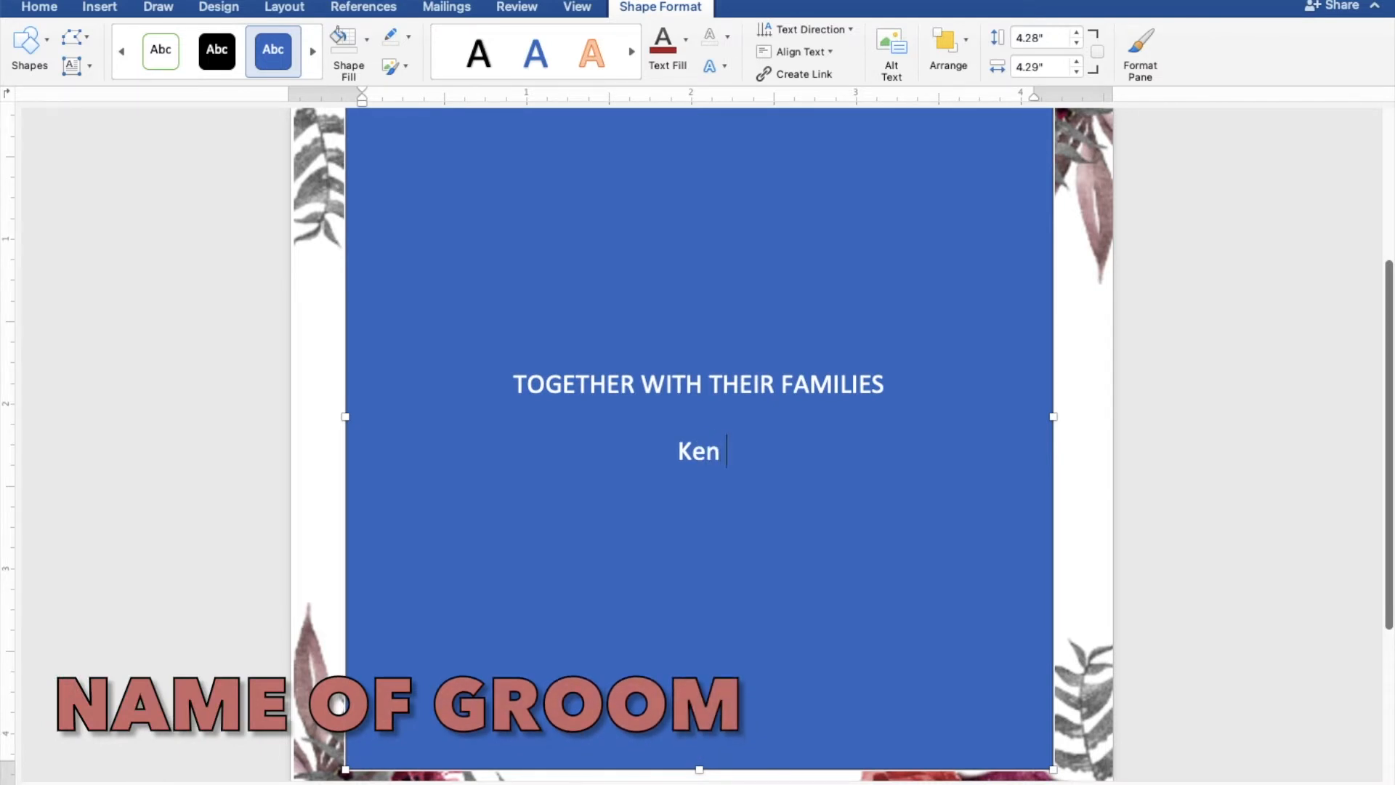
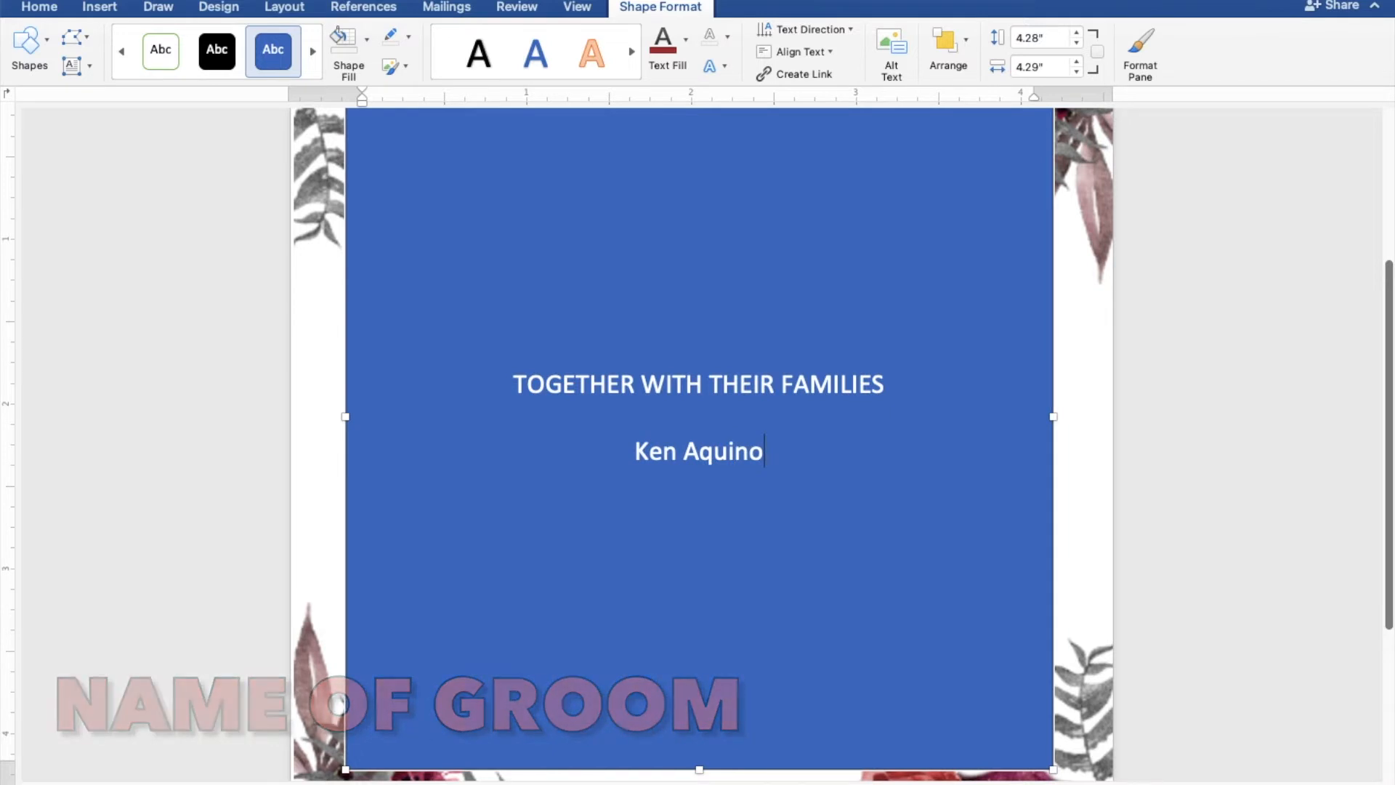
- Enter the groom's full name below the blank line, with "AND" on the line beneath it
{"action": "key", "text": "Return"}
{"action": "type", "text": "AN"}
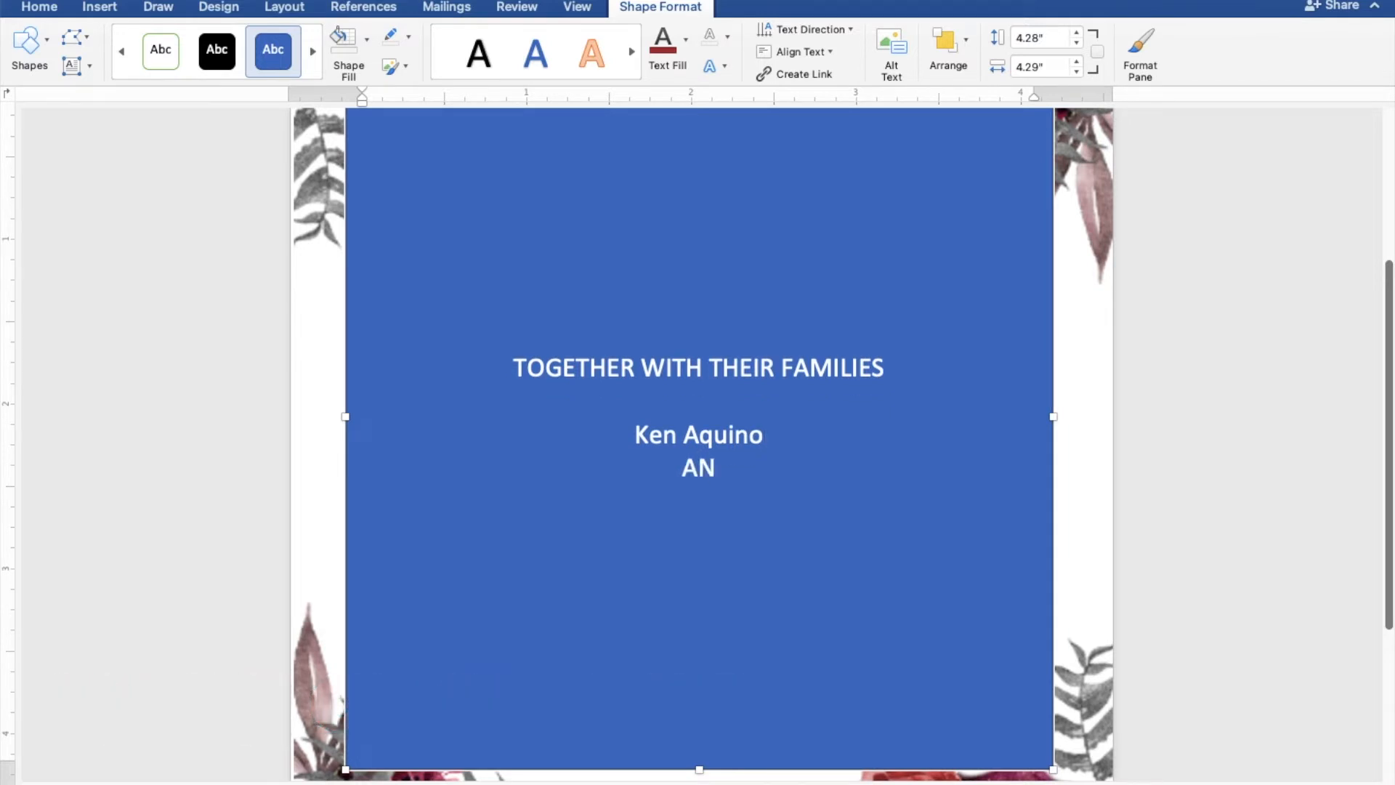
{"action": "type", "text": "D"}
{"action": "key", "text": "Return"}
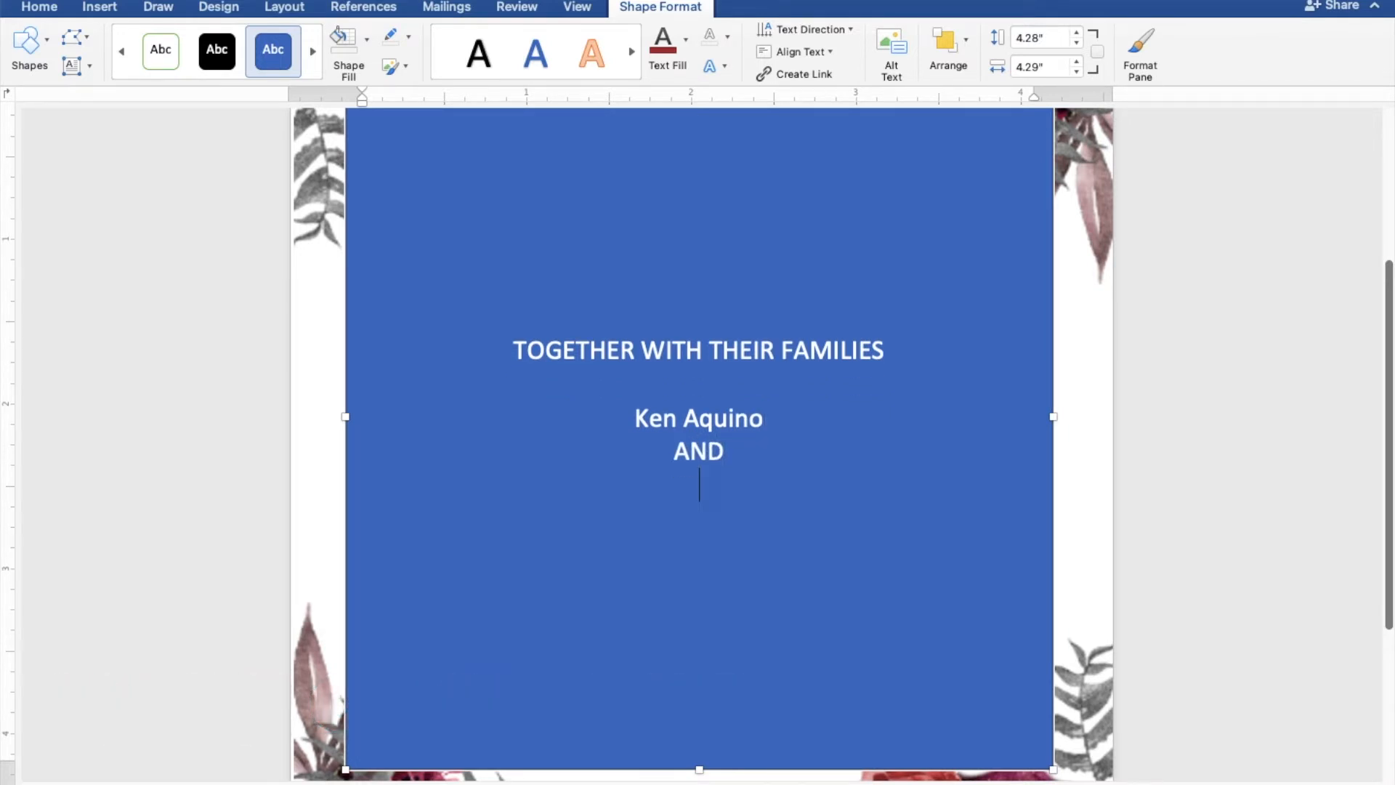
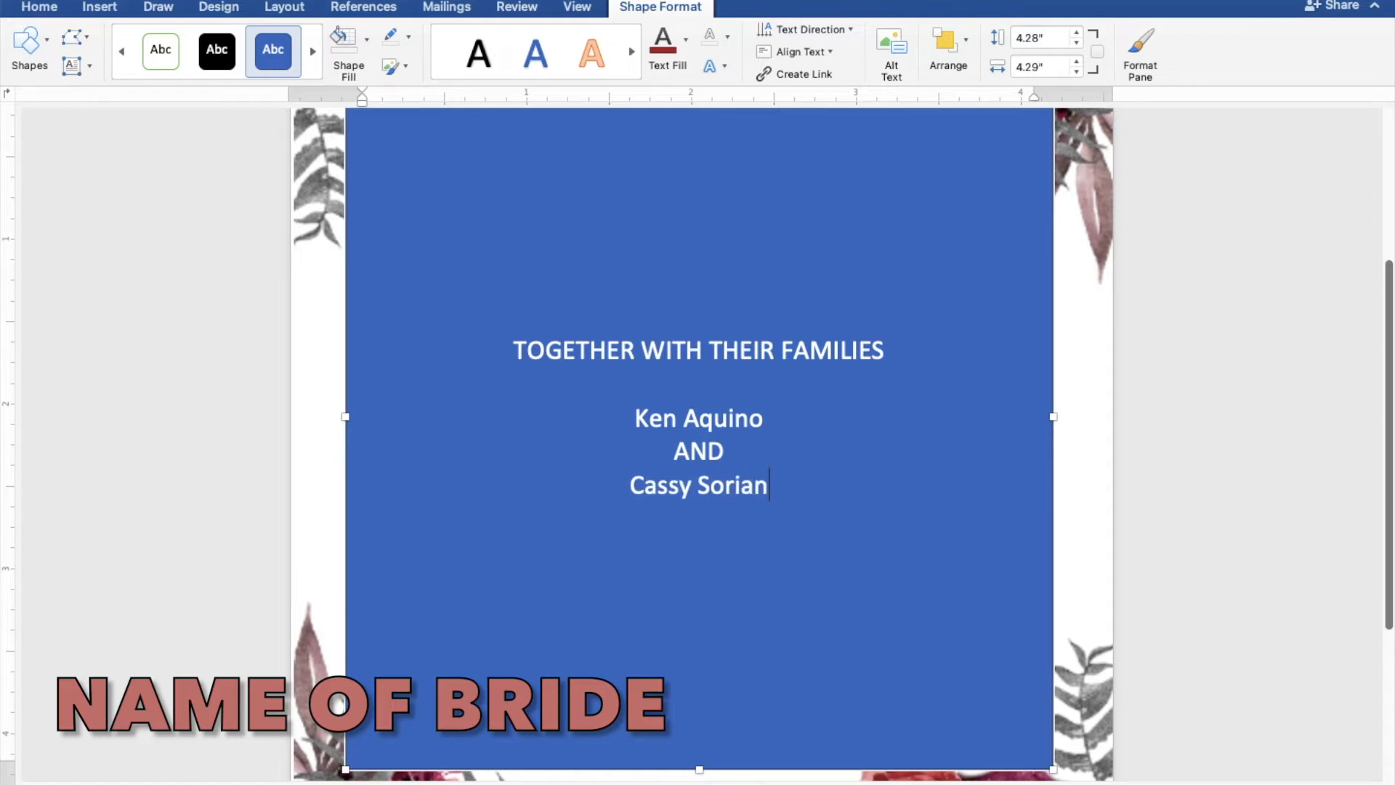
- Enter the bride's full name under "AND", followed by a blank line
{"action": "key", "text": "Return"}
{"action": "key", "text": "Return"}
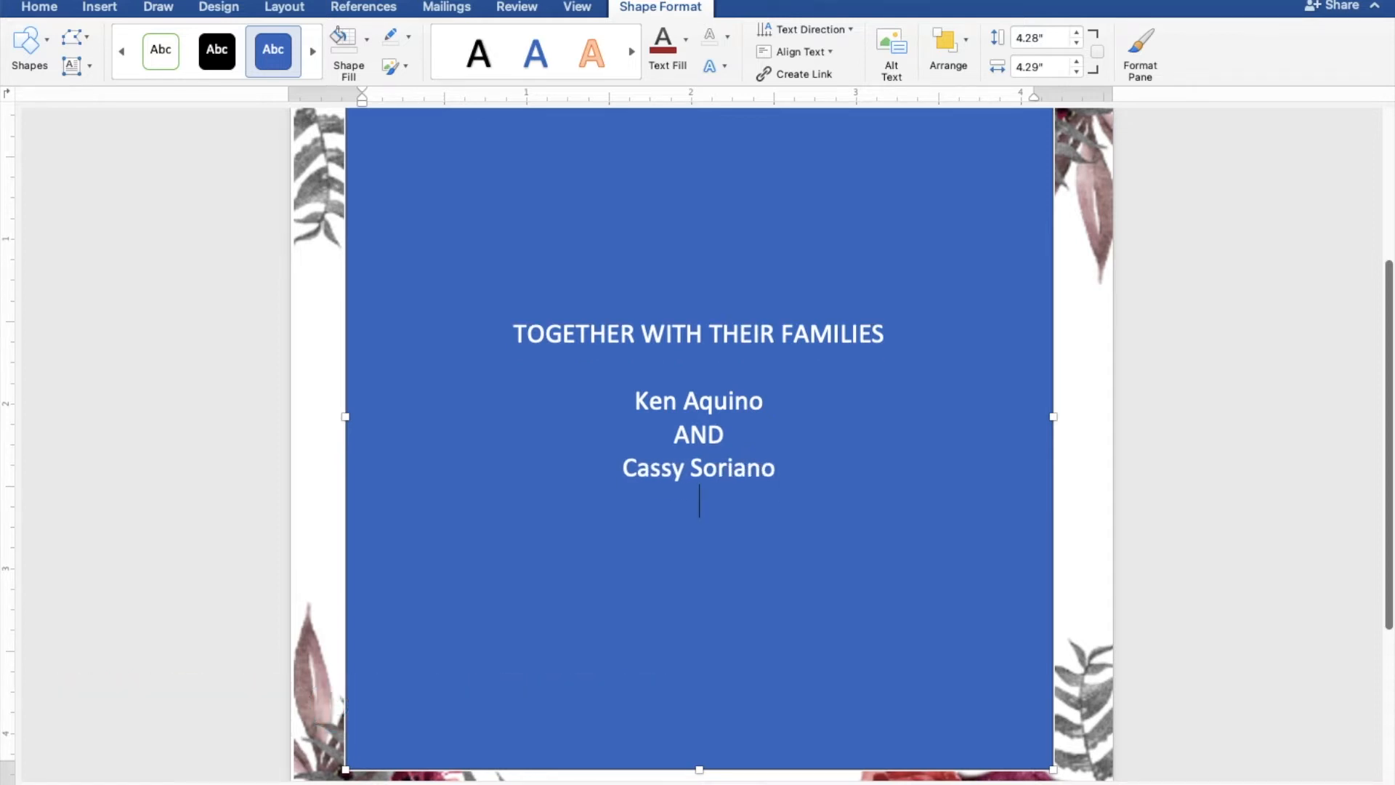
- Add the line "JOYFULLY INVITE YOU TO THEIR" below the blank line under the bride's name
{"action": "type", "text": "J"}
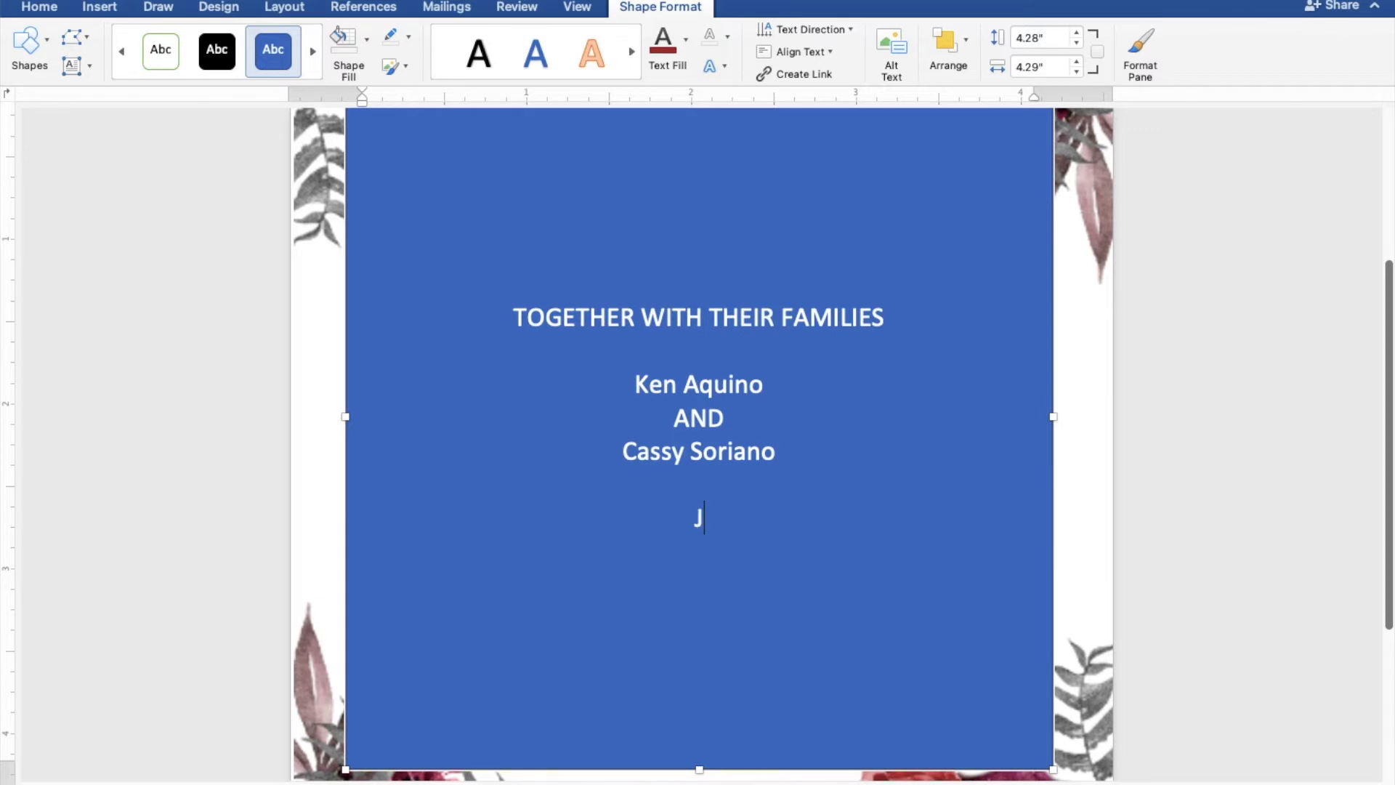
{"action": "type", "text": "OYFULLY "}
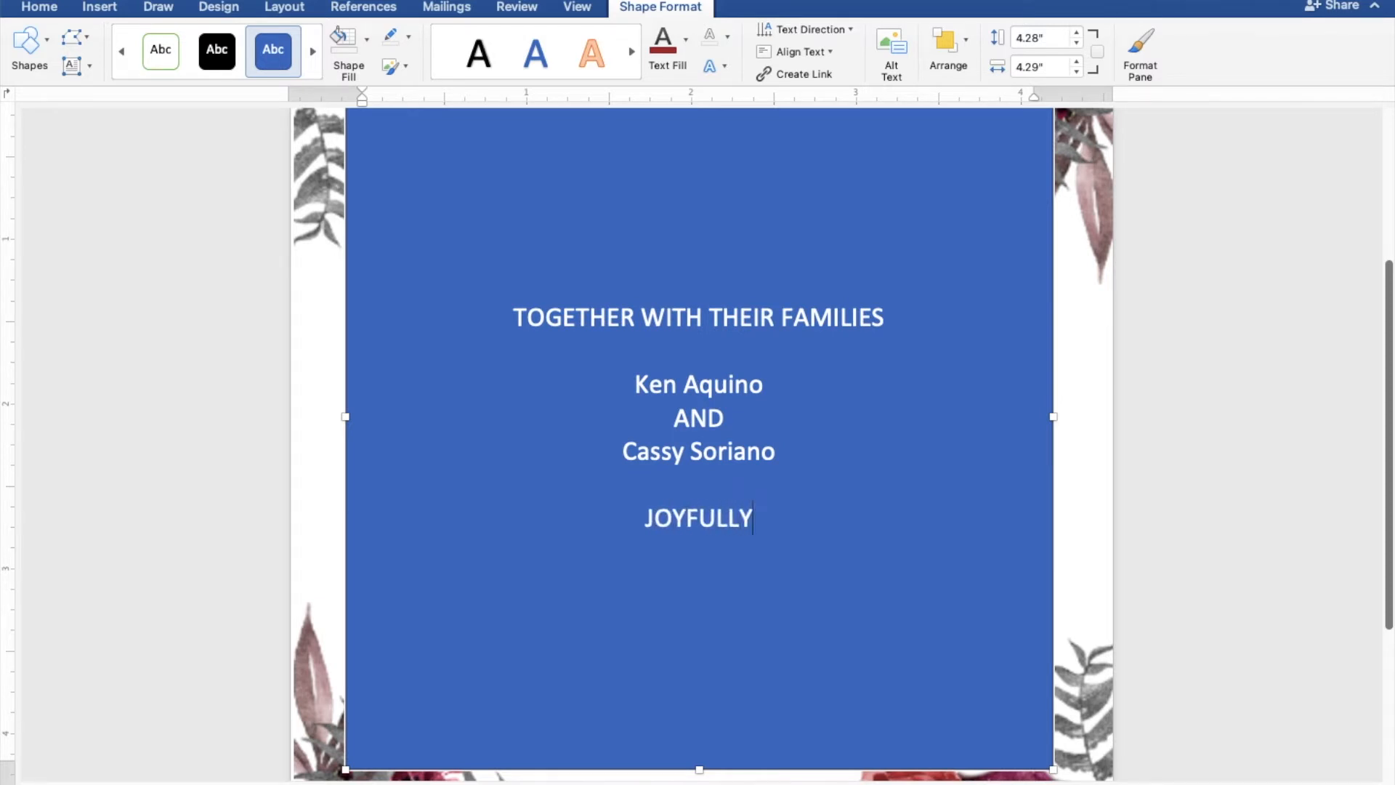
{"action": "type", "text": "INVITE YOU TO"}
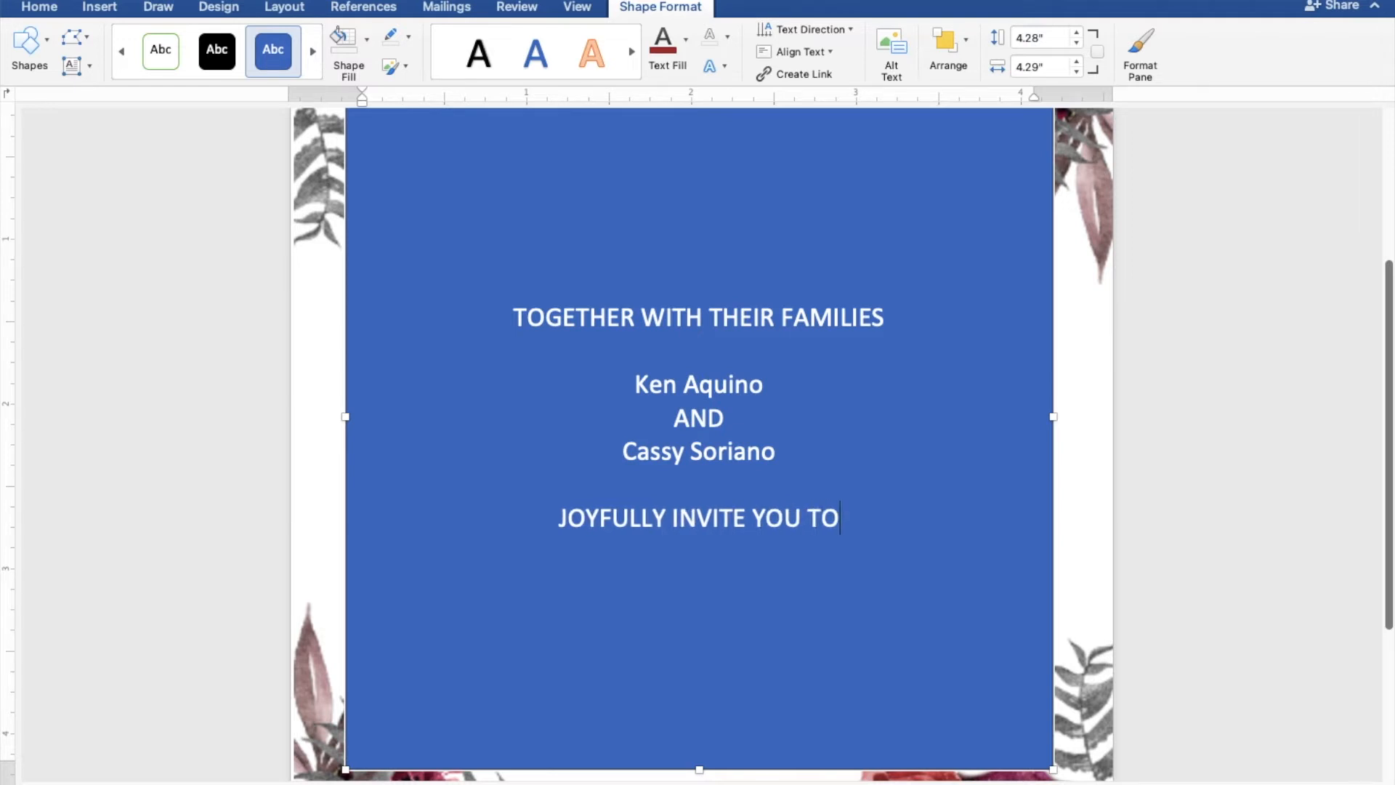
{"action": "type", "text": " THEIR"}
{"action": "key", "text": "Return"}
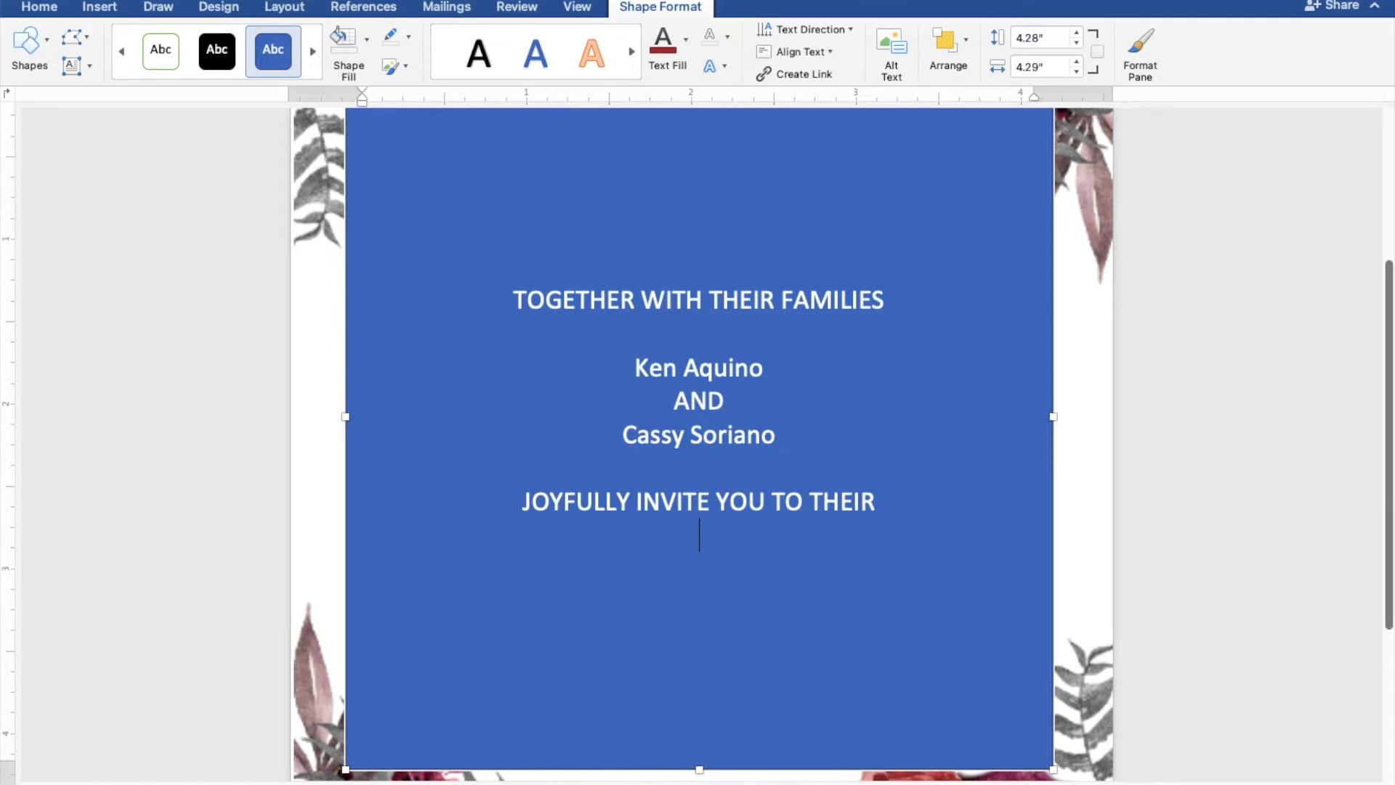
- Add "Wedding" under the invitation line and the day "THURSDAY" on the line beneath it
{"action": "type", "text": "Wedding"}
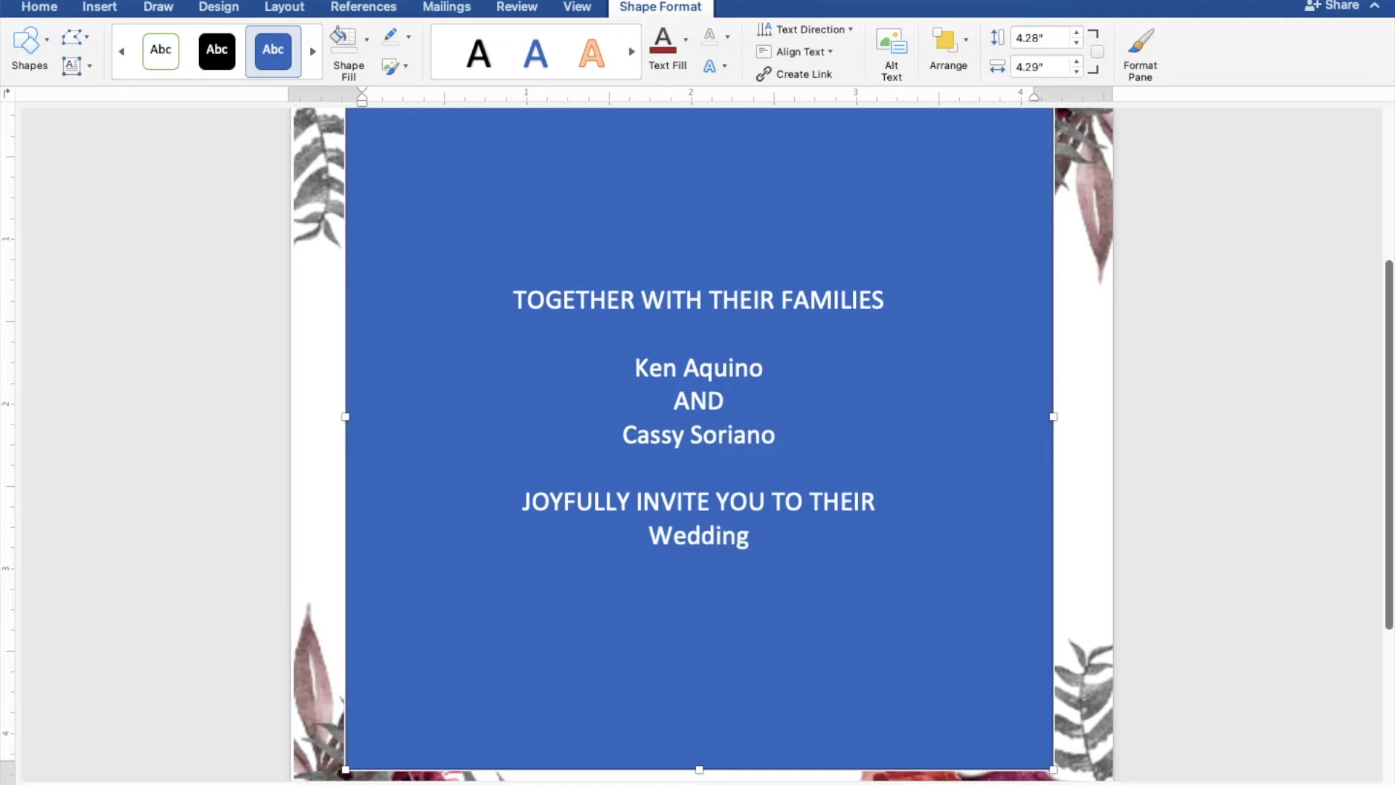
{"action": "key", "text": "Return"}
{"action": "type", "text": "T"}
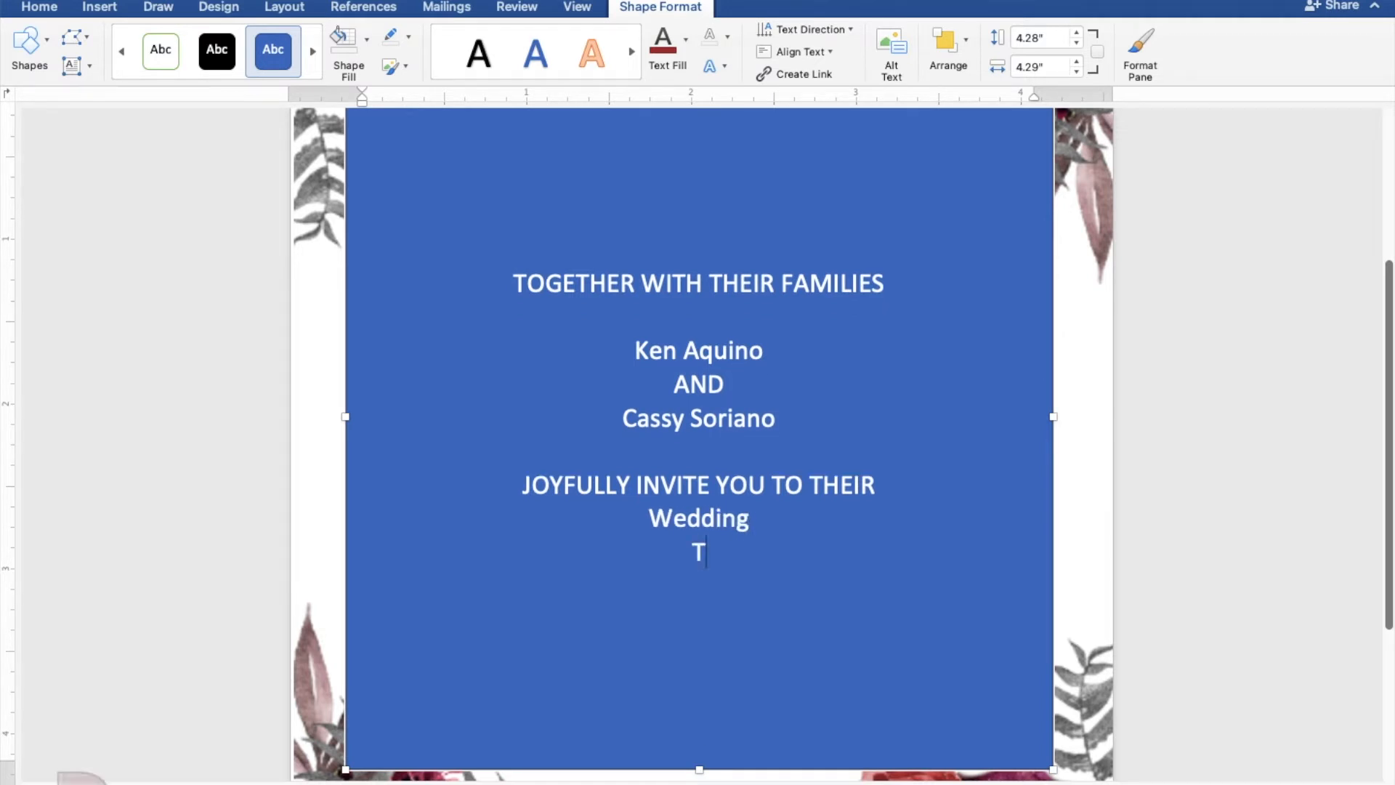
{"action": "type", "text": "HUR"}
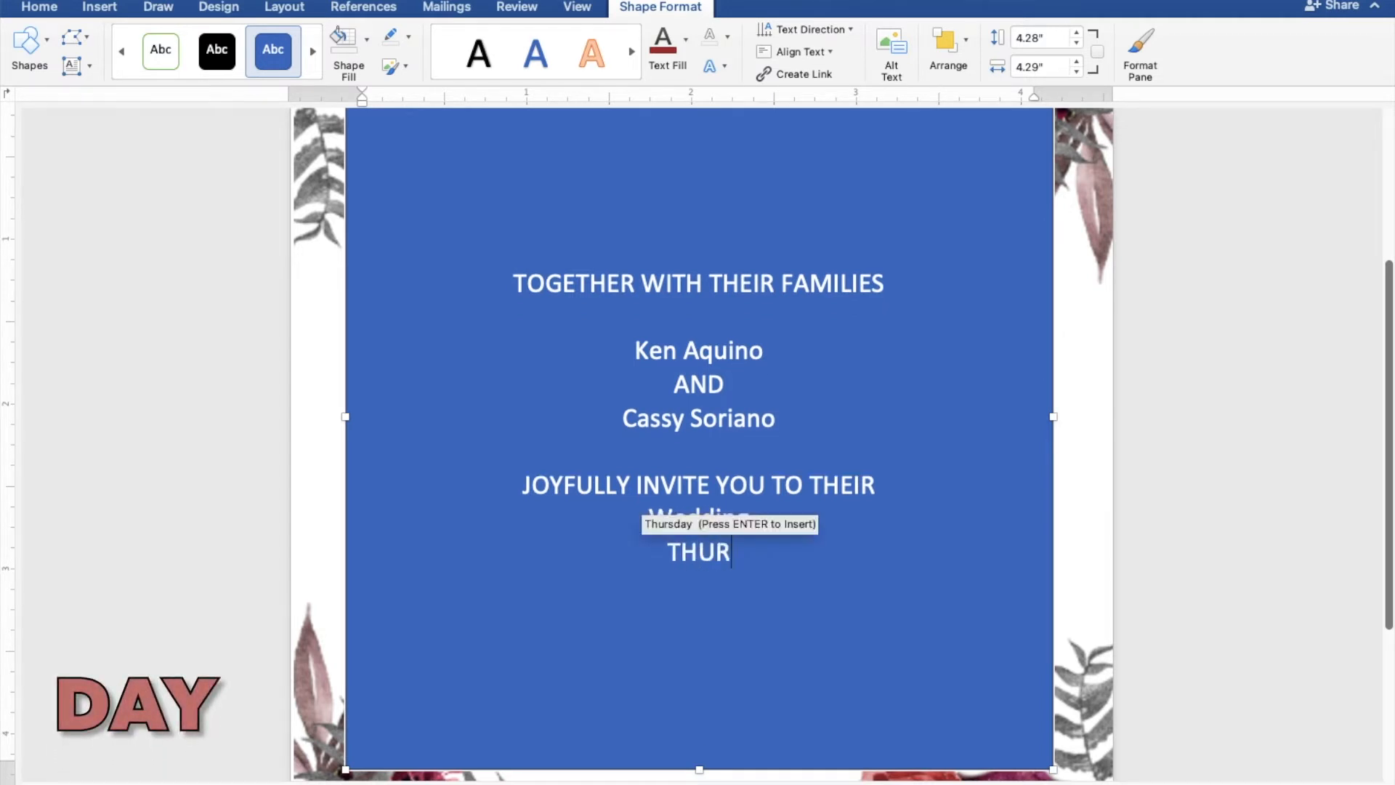
{"action": "type", "text": "SDA"}
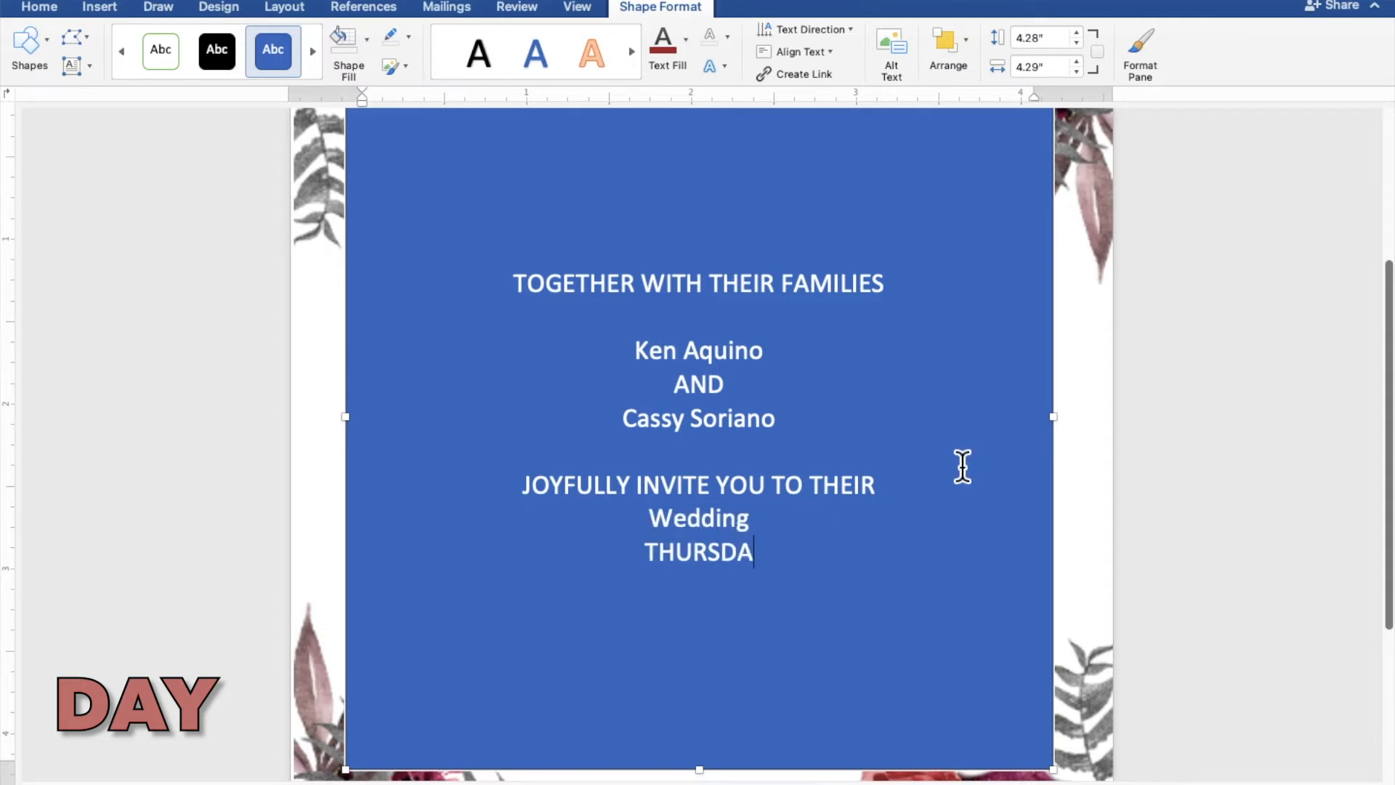
{"action": "type", "text": "Y"}
{"action": "key", "text": "Return"}
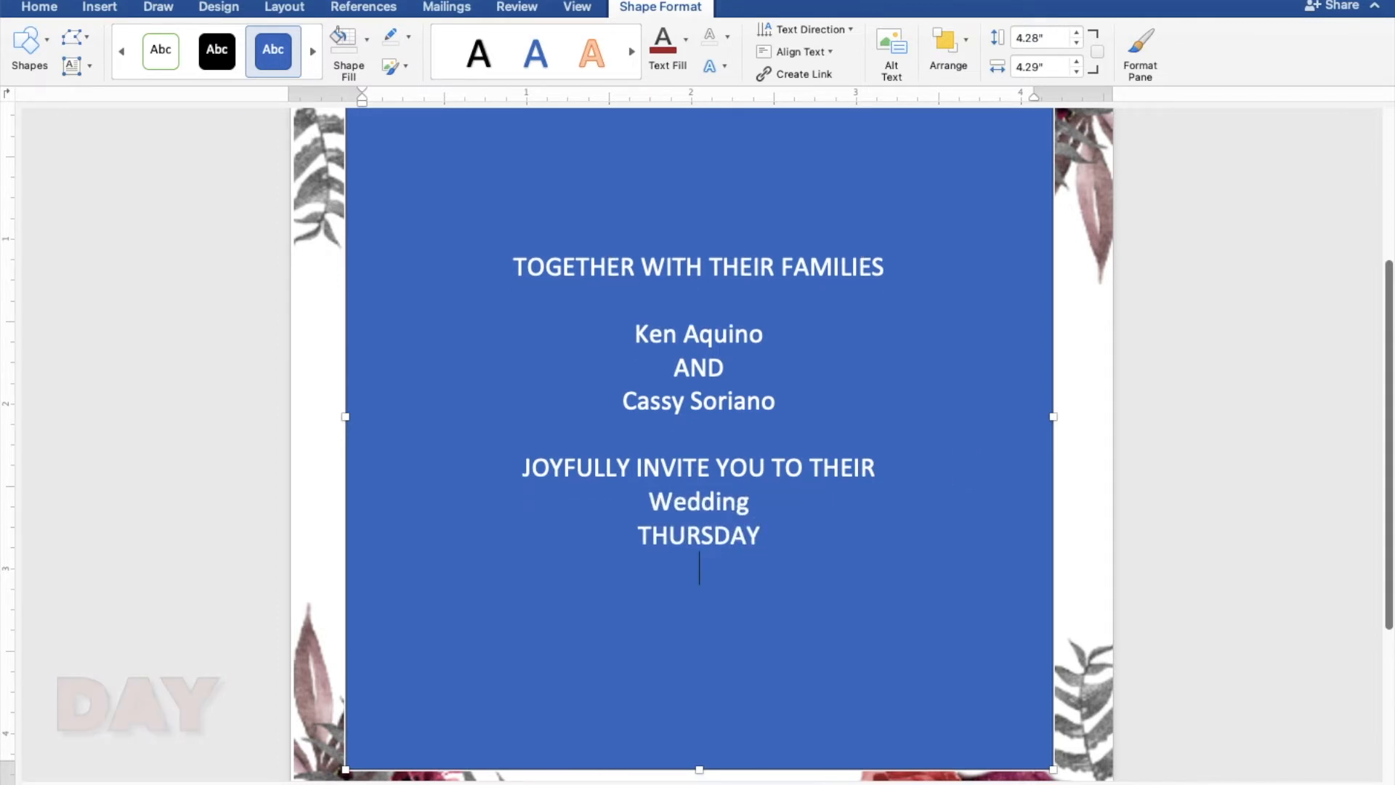
- Enter the wedding date "MARCH 31, 2022" on its own line below the day
{"action": "type", "text": "MAR"}
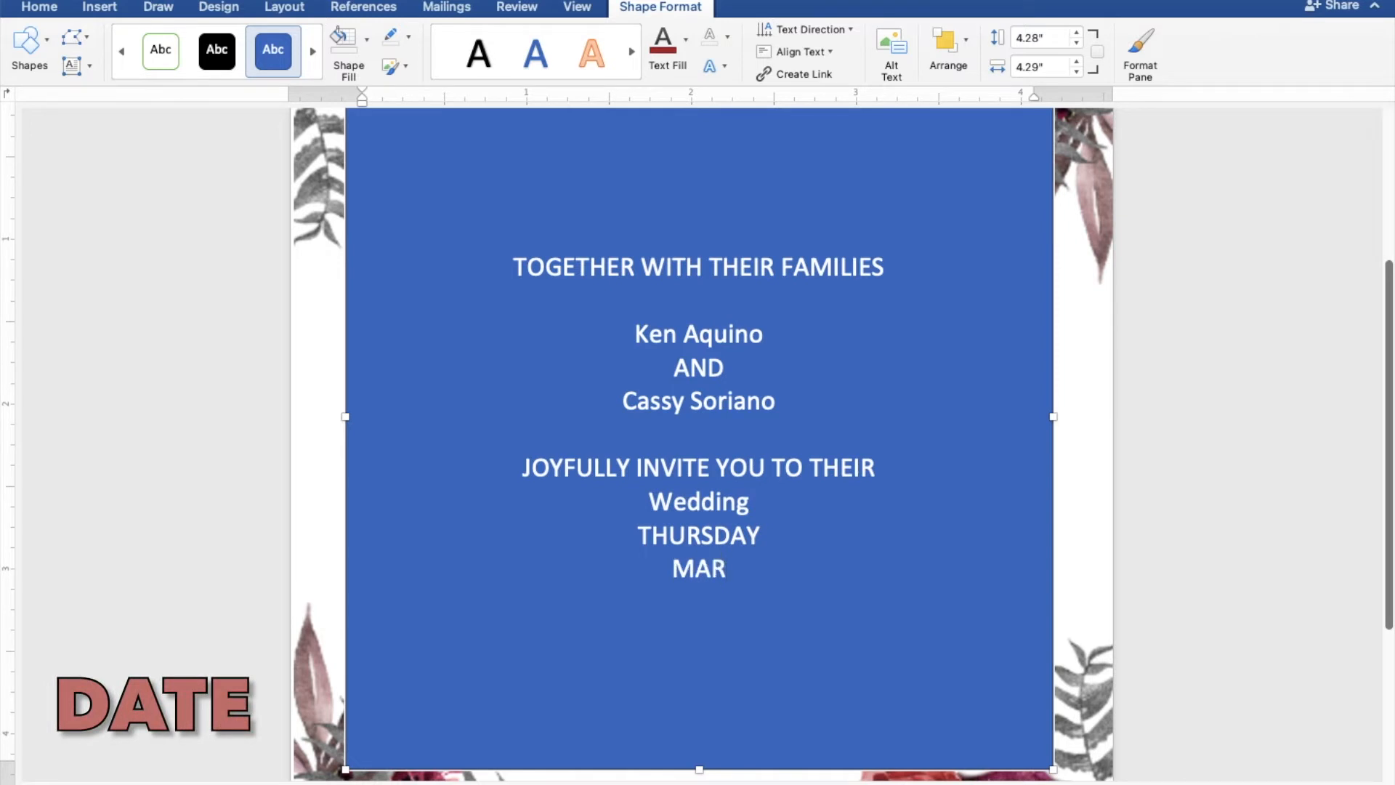
{"action": "type", "text": "CH"}
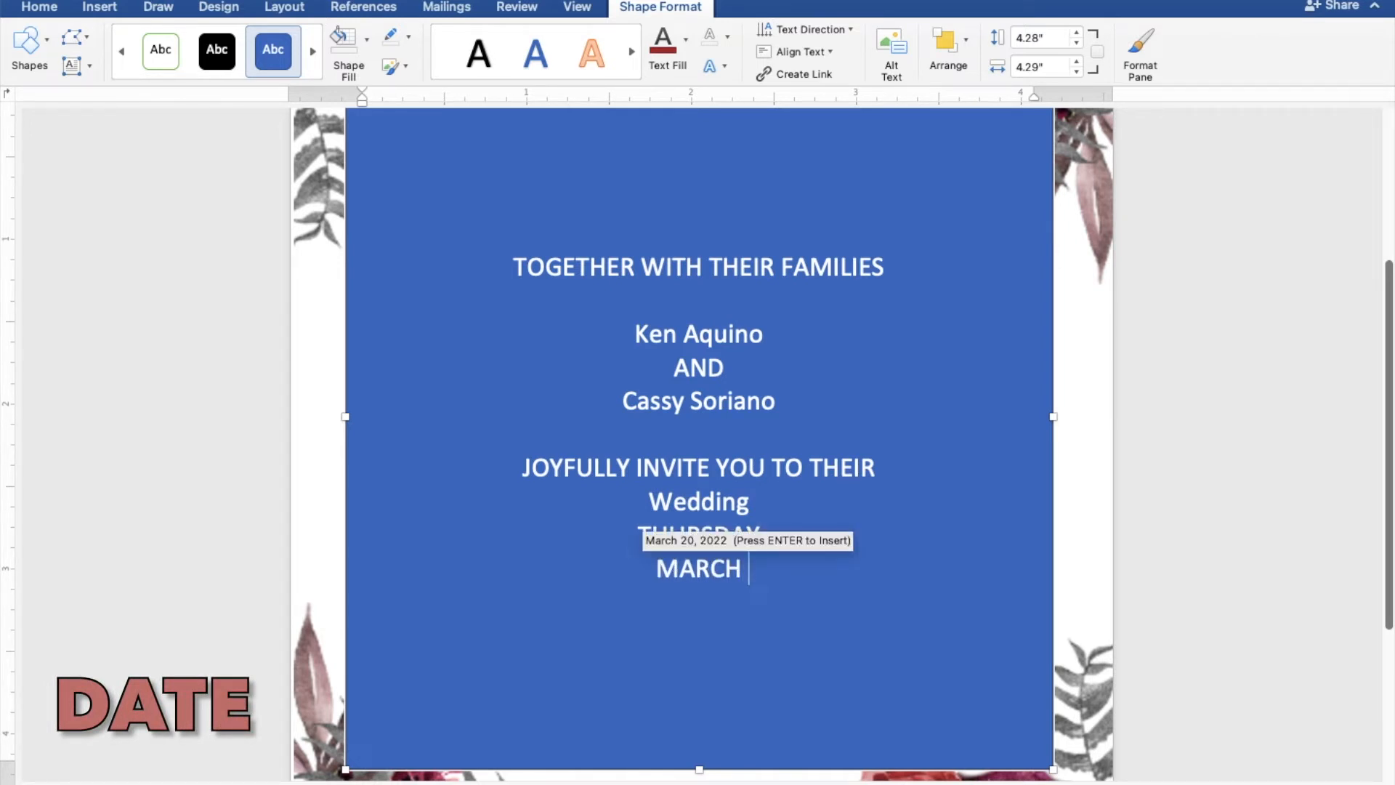
{"action": "type", "text": " 31,"}
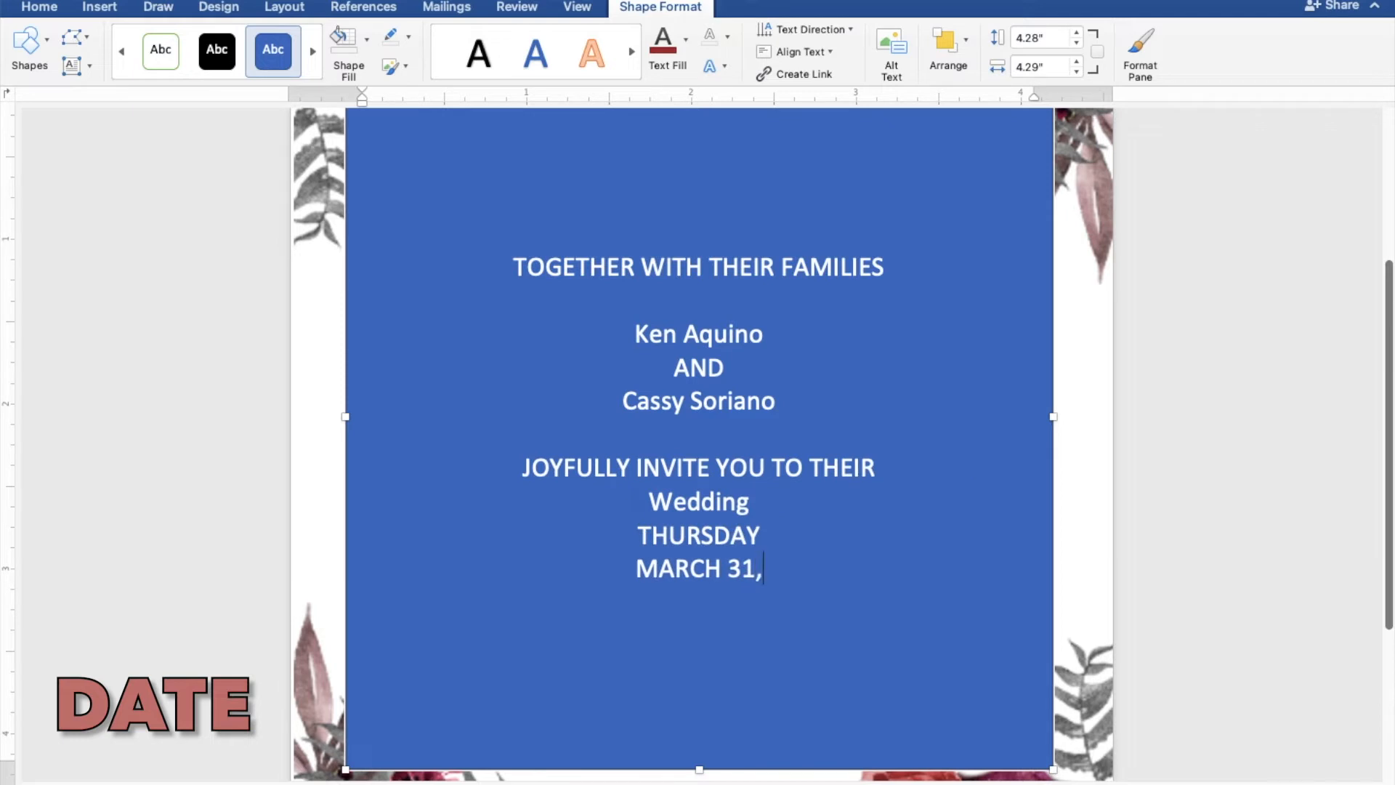
{"action": "type", "text": " 2022"}
{"action": "key", "text": "Return"}
- Enter the ceremony time "TEN O'CLOCK IN THE MORNING" on its own line below the date
{"action": "type", "text": "TEN "}
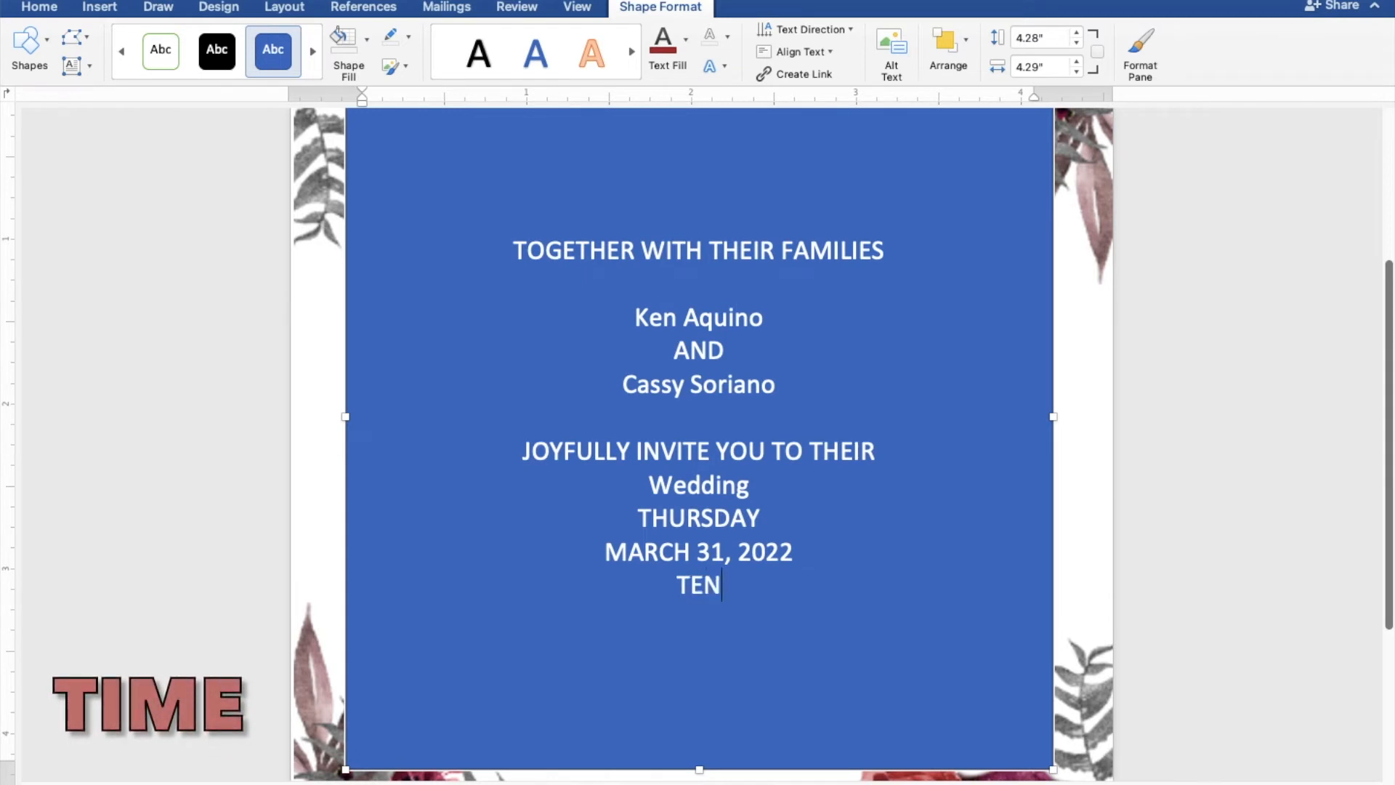
{"action": "type", "text": "O'C"}
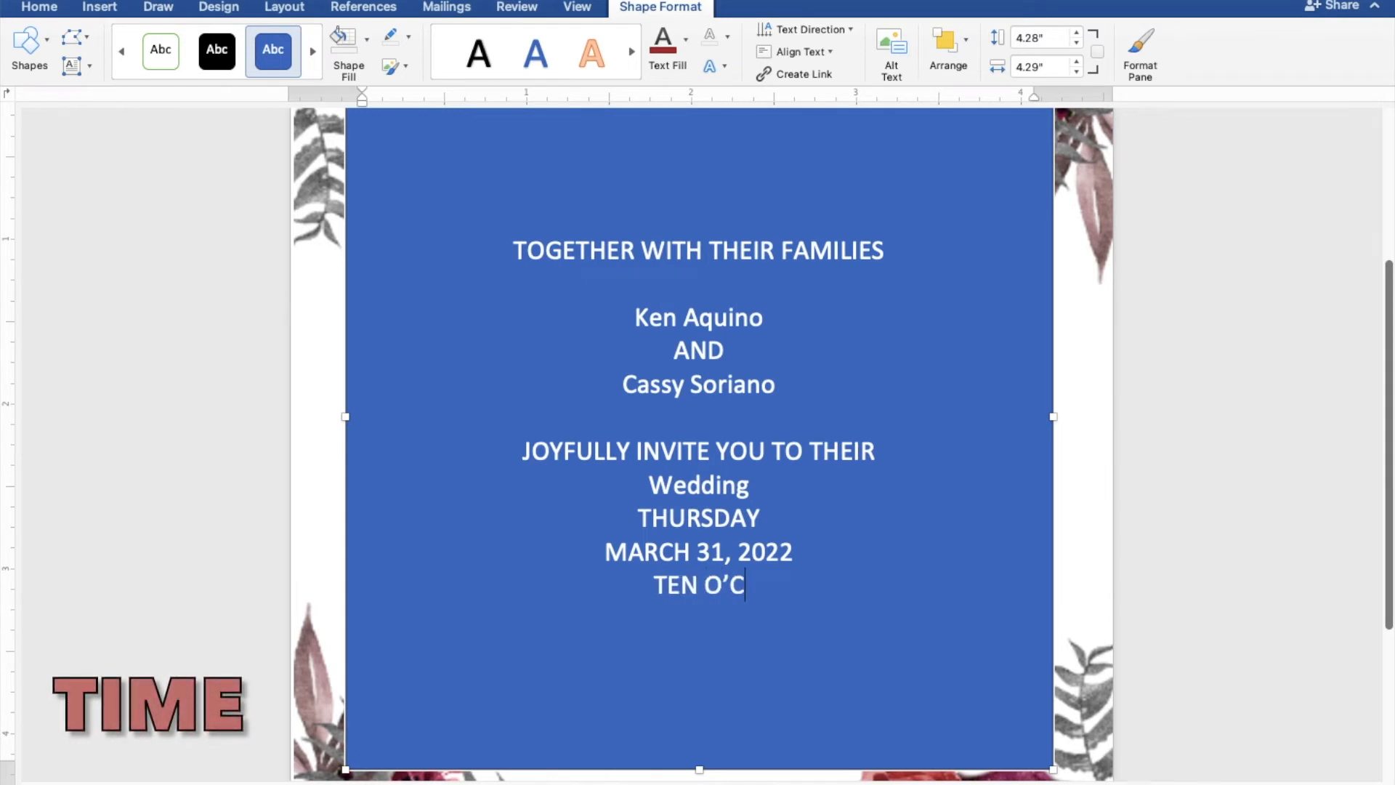
{"action": "type", "text": "LOC"}
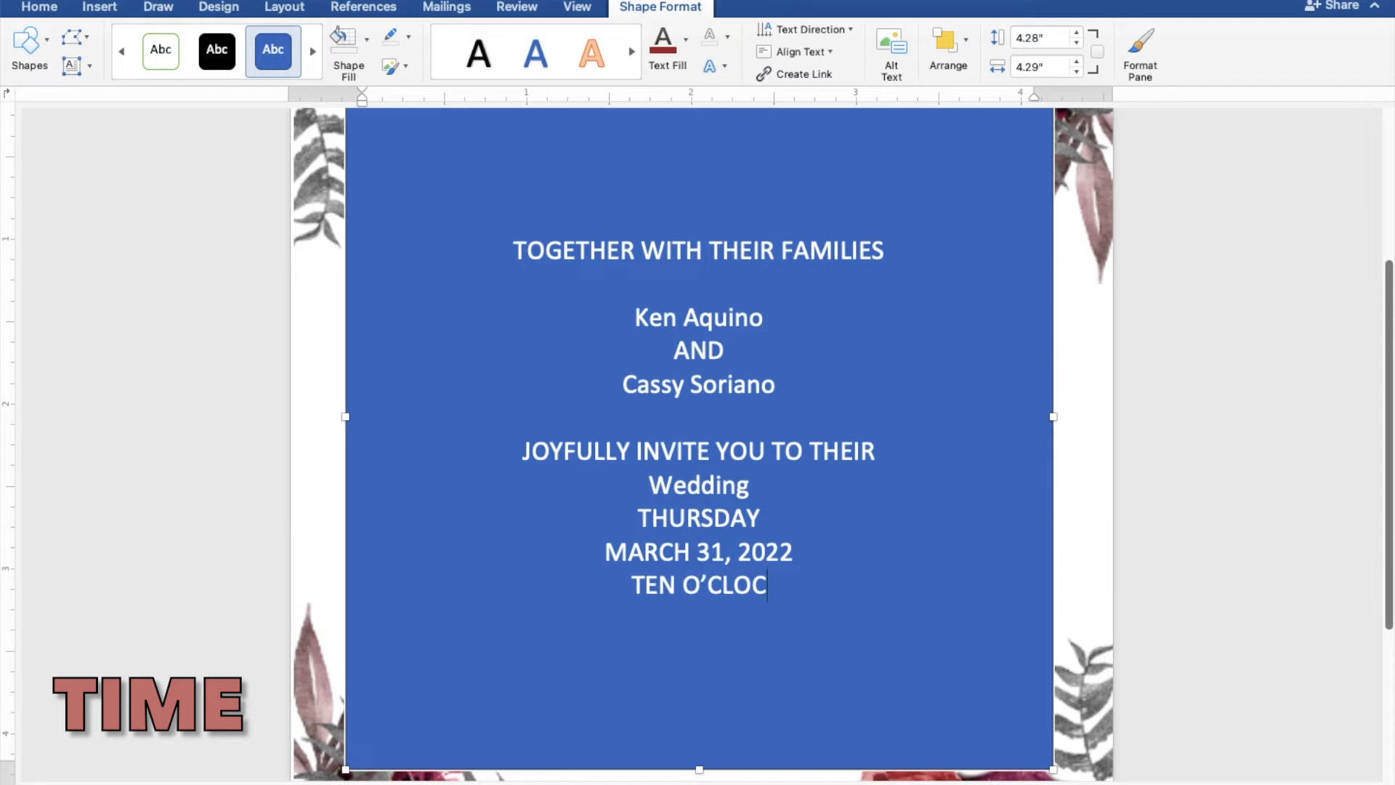
{"action": "type", "text": "K I"}
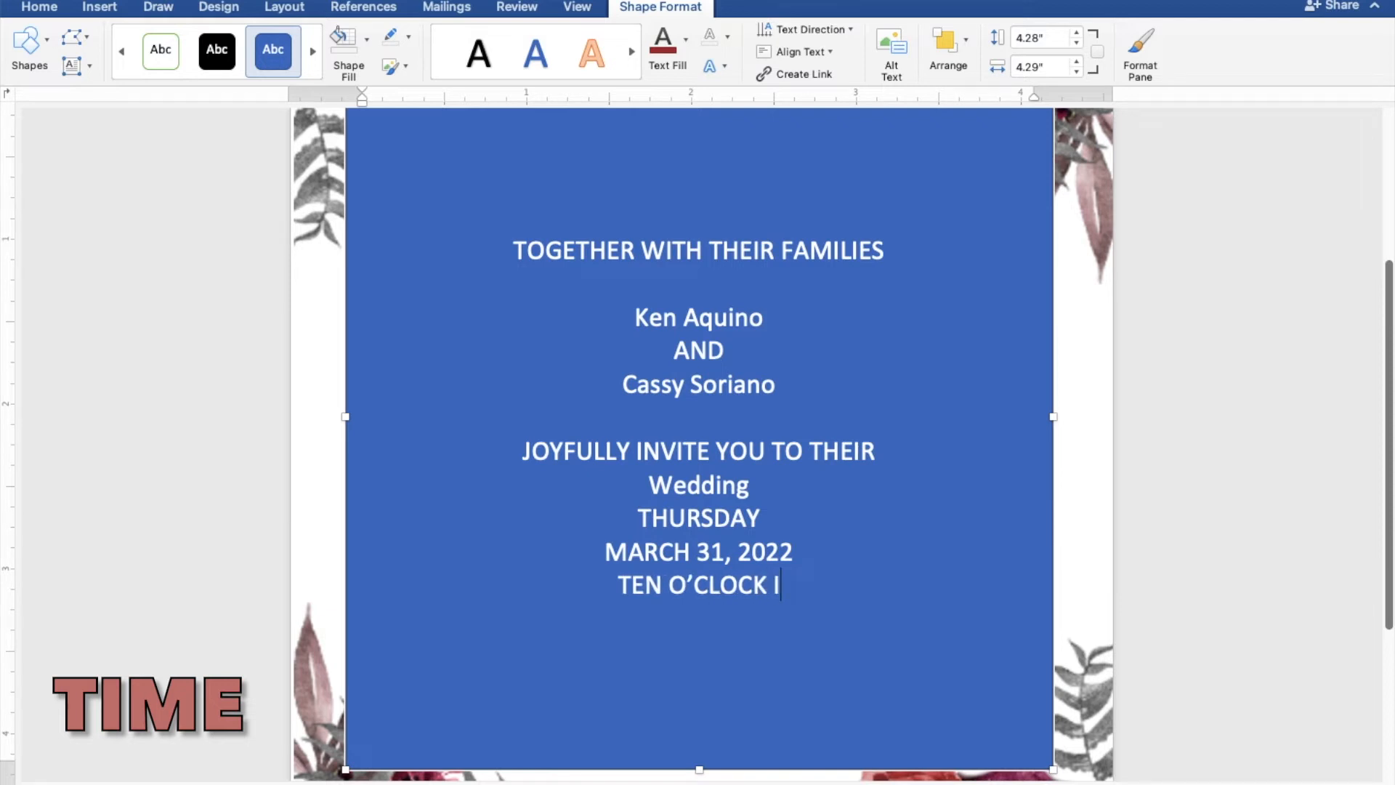
{"action": "type", "text": "N T"}
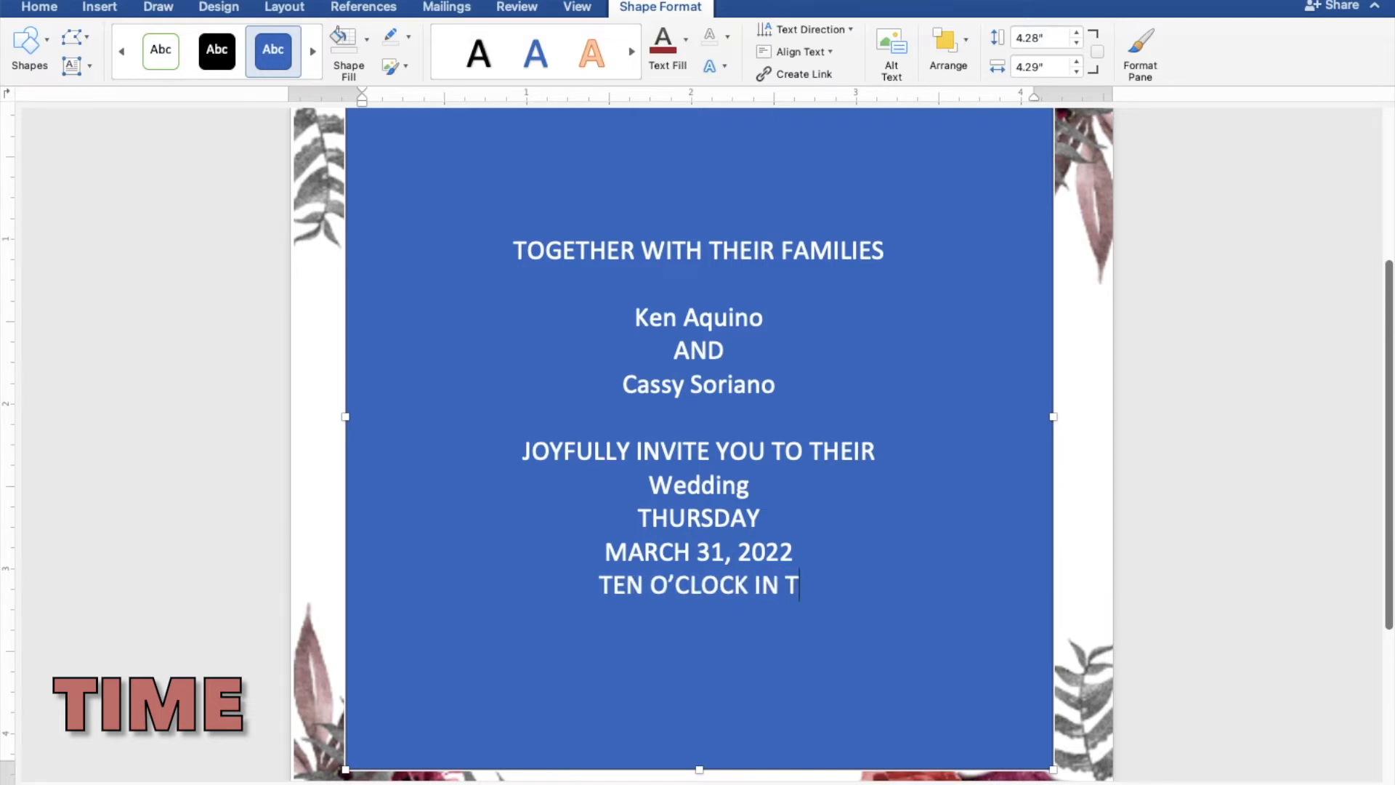
{"action": "type", "text": "HE M"}
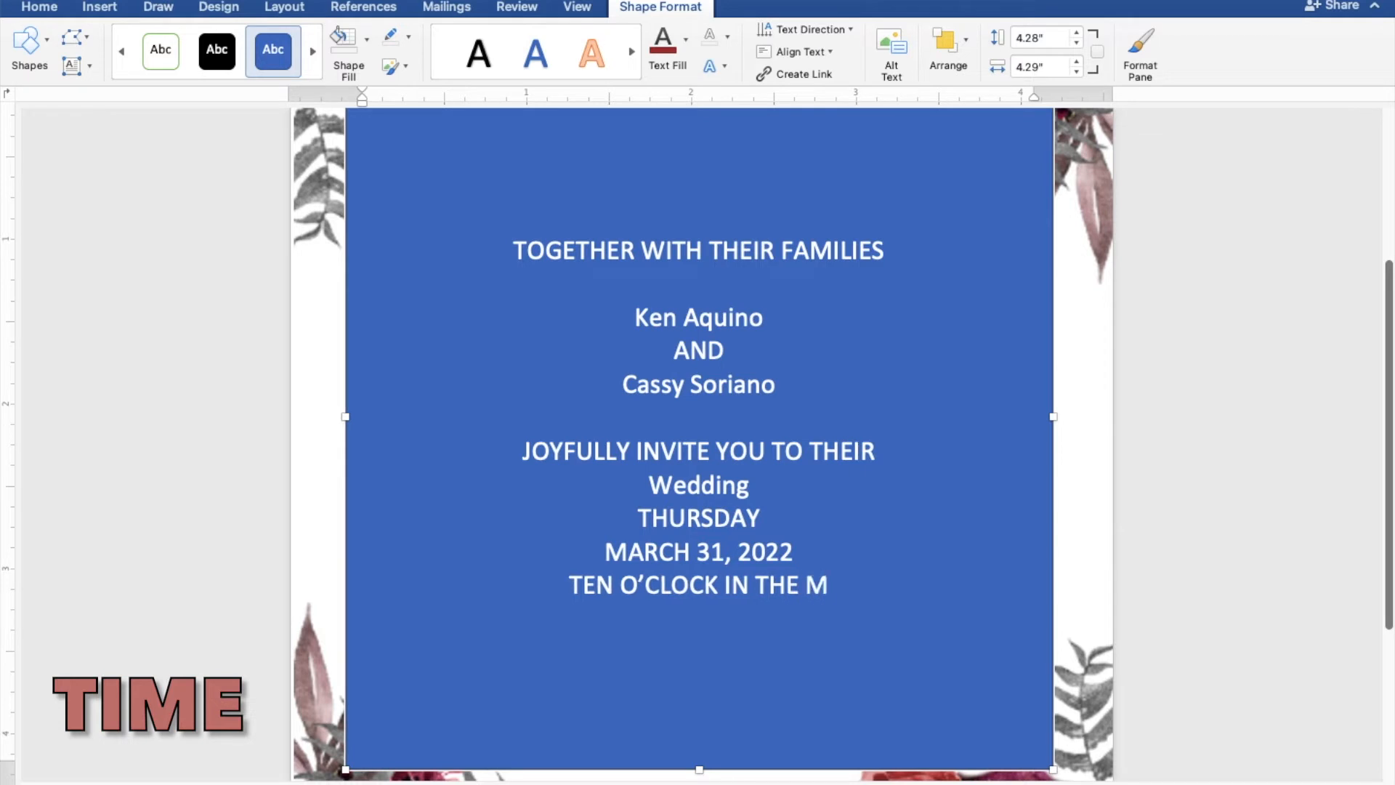
{"action": "type", "text": "ORN"}
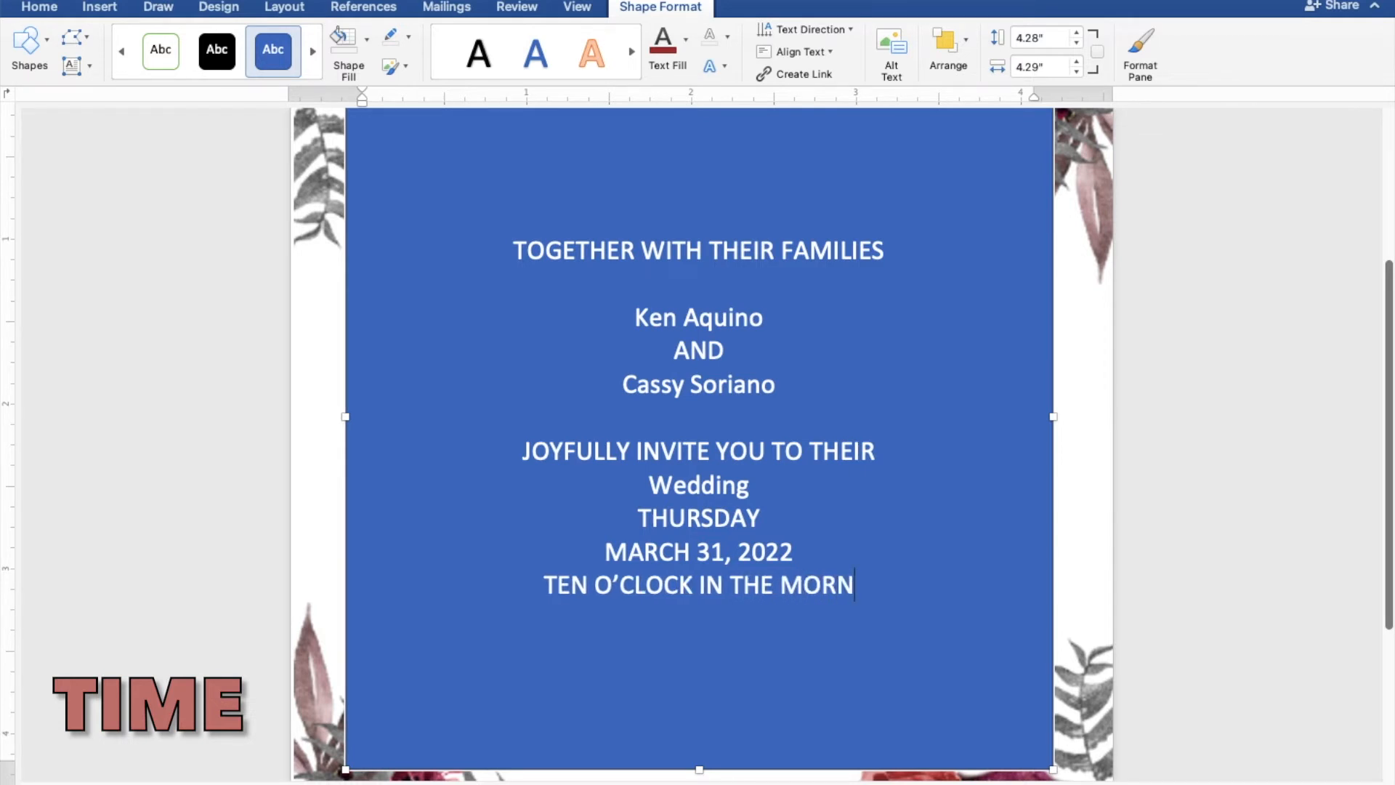
{"action": "type", "text": "ING"}
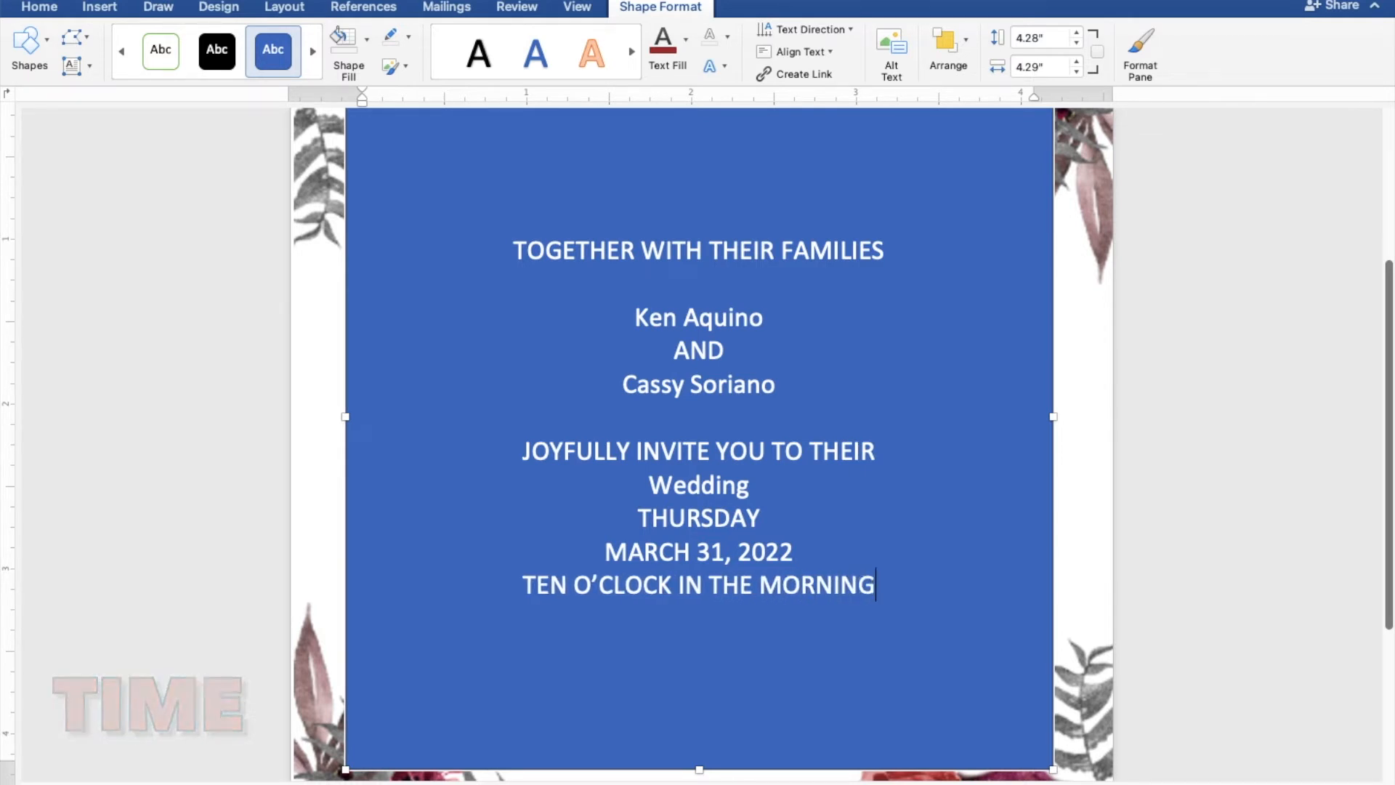
{"action": "key", "text": "Return"}
- Enter the church name "ST. THOMAS AQUINAS PARISH CHURCH" on its own line below the time
{"action": "type", "text": "ST. TH"}
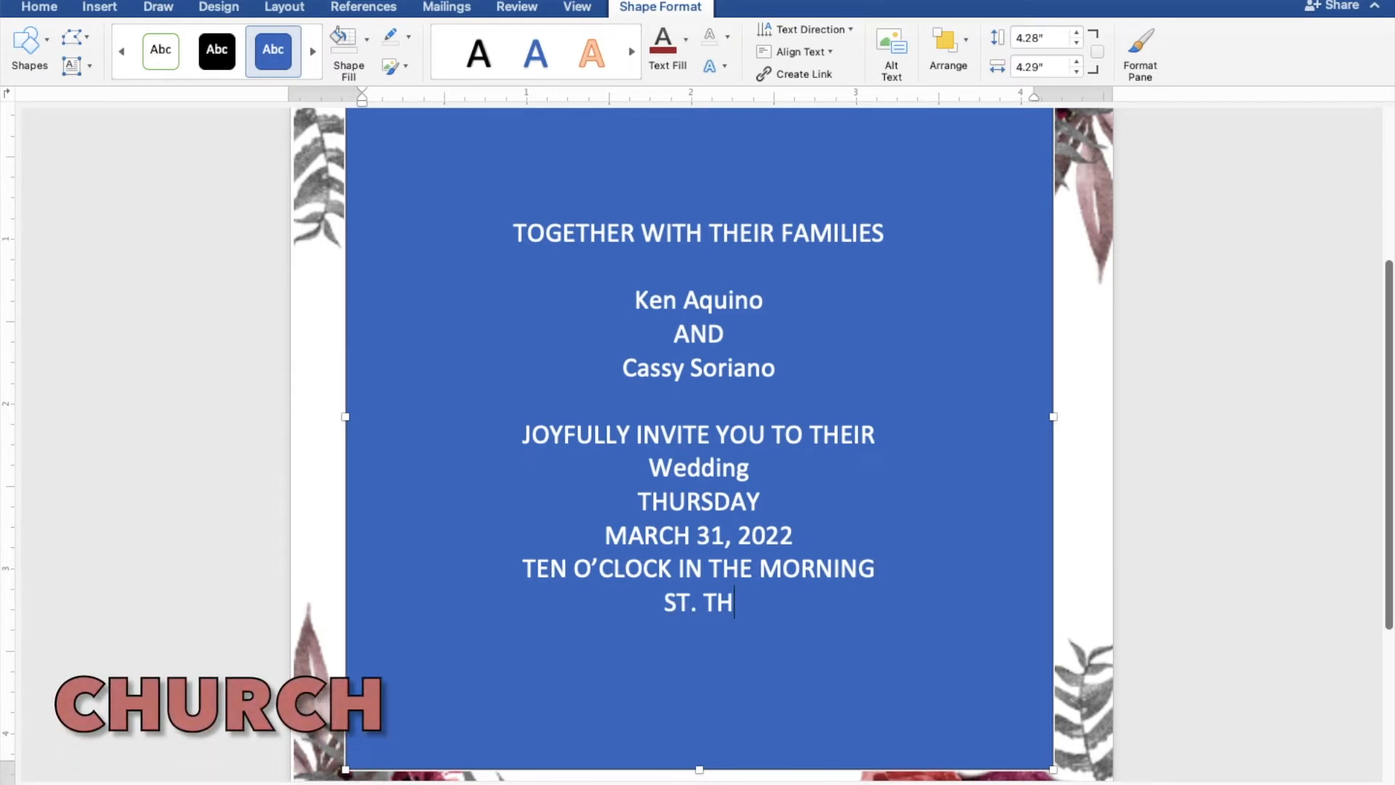
{"action": "type", "text": "OMA"}
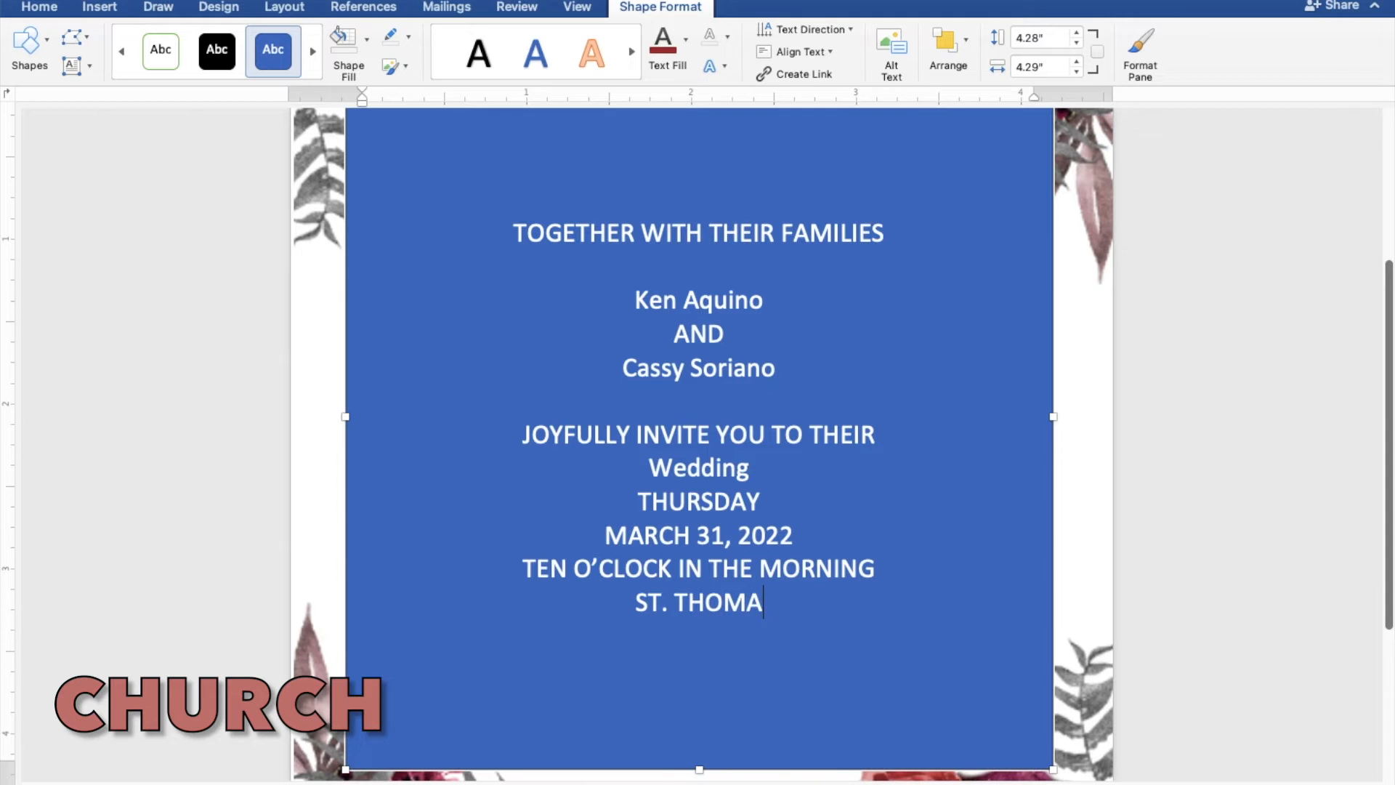
{"action": "type", "text": "S AQUINAS PARISH"}
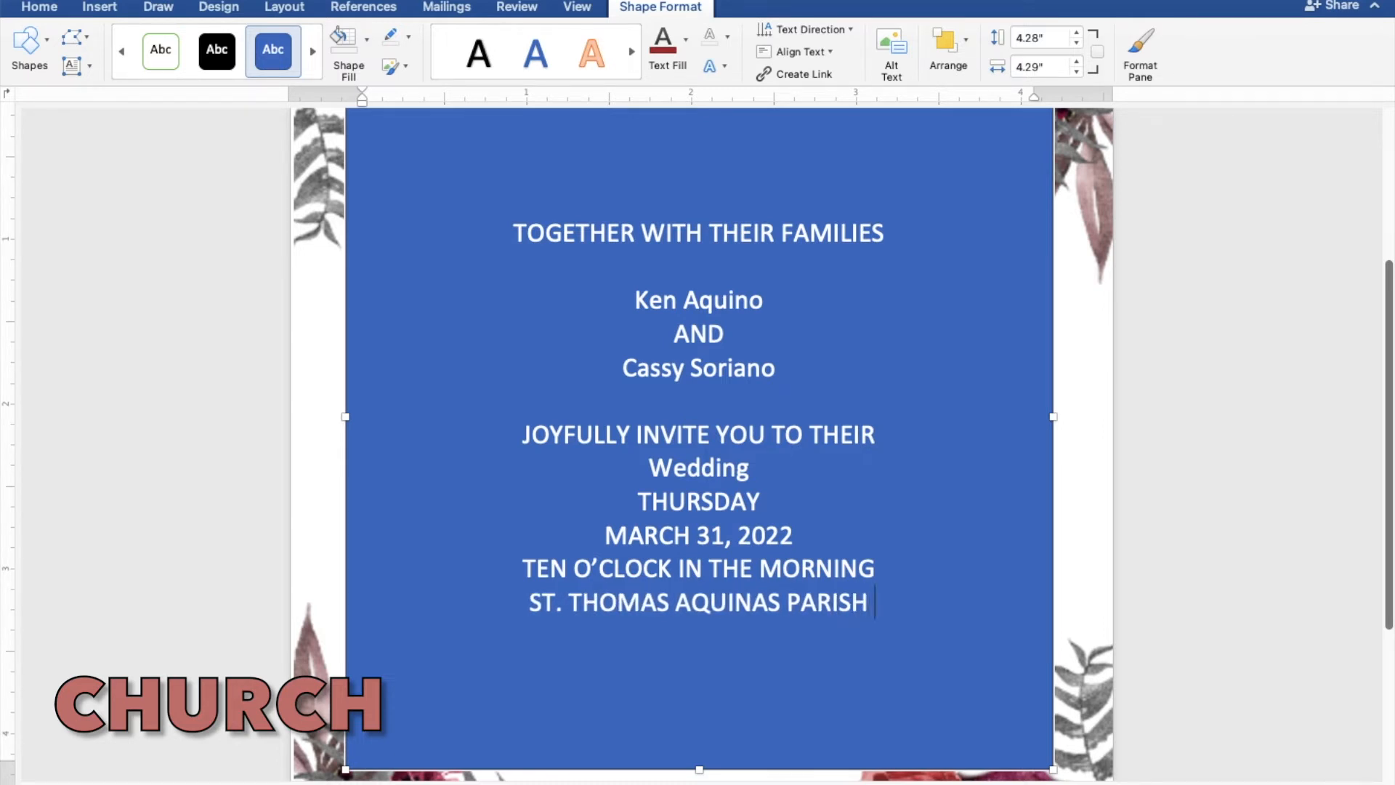
{"action": "type", "text": " CHU"}
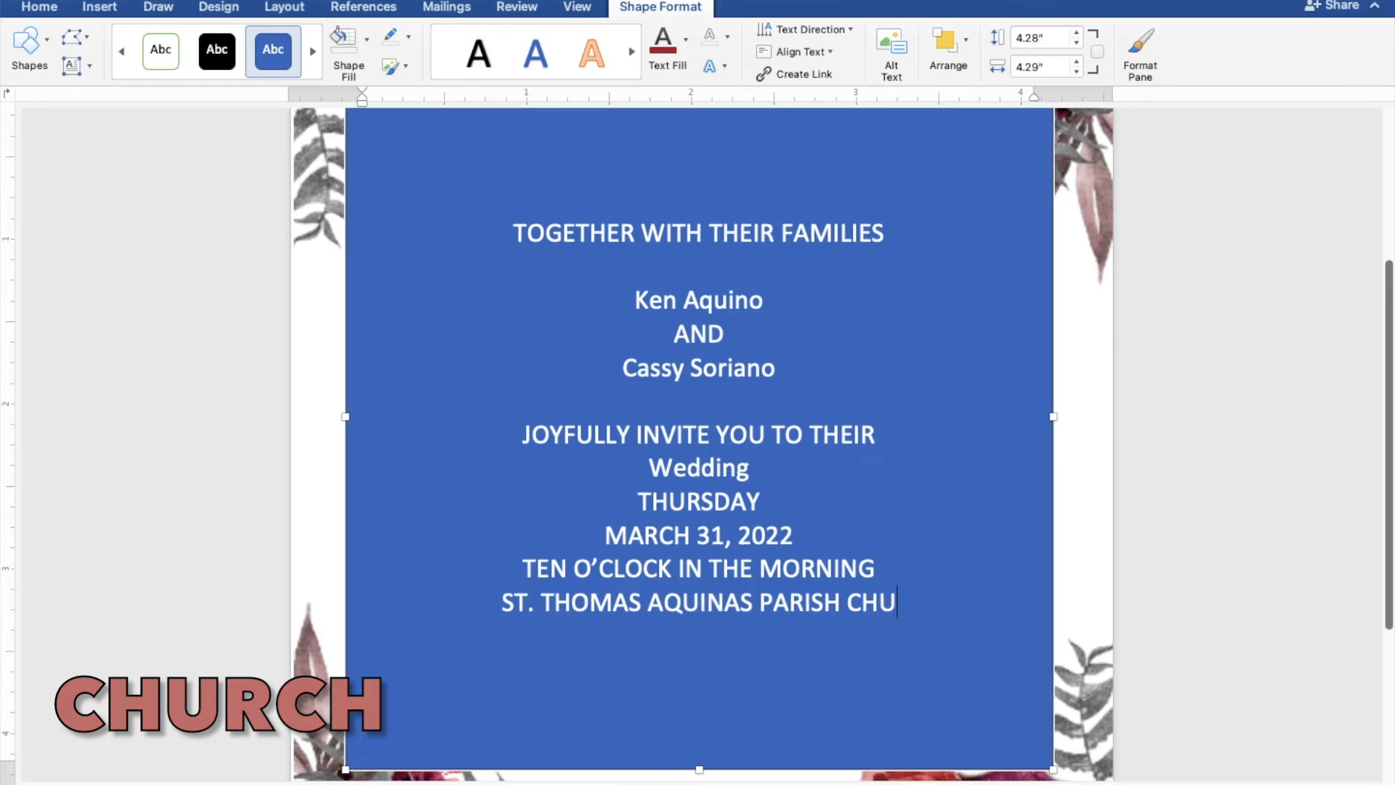
{"action": "type", "text": "RCH"}
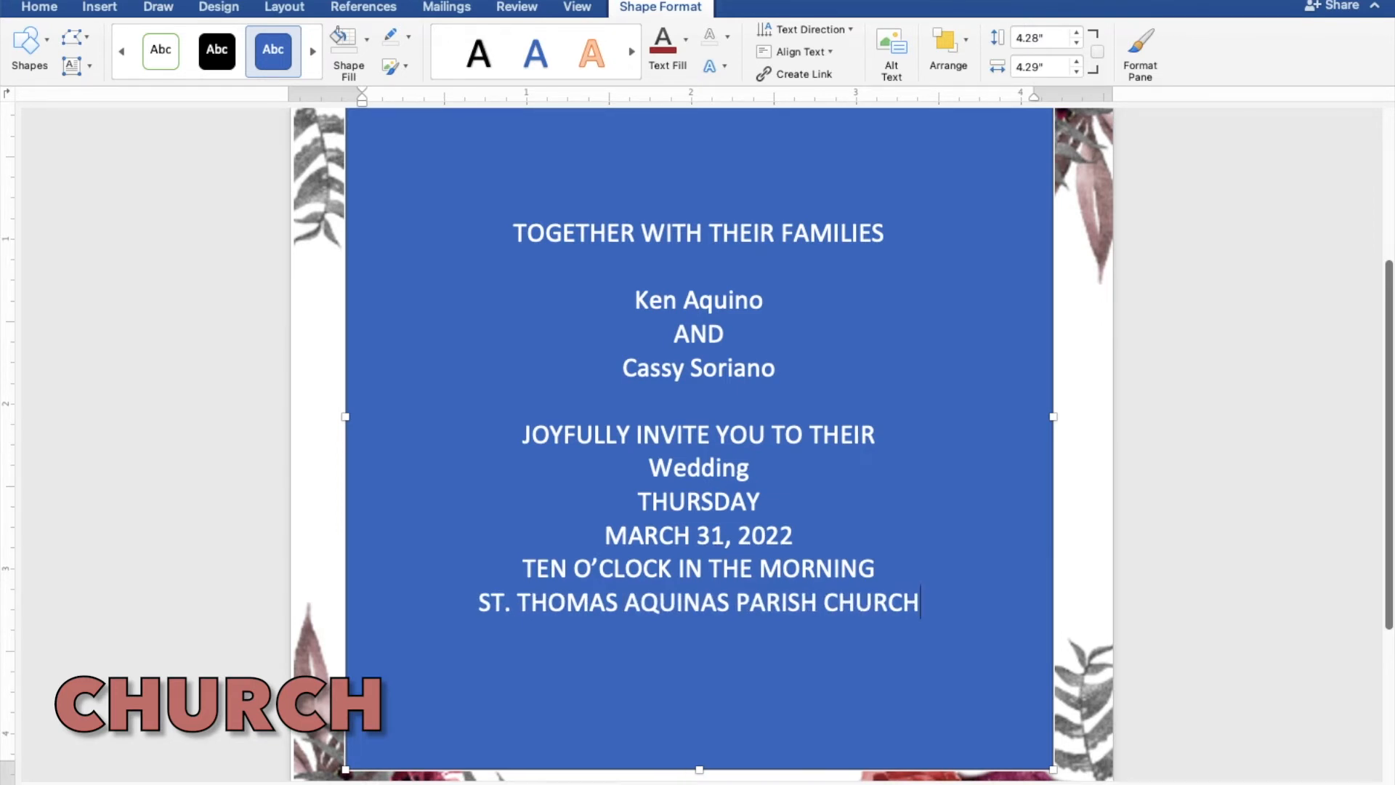
{"action": "key", "text": "Return"}
- Enter the church location "MANGALDAN PANGASINAN" on the line below the church name
{"action": "type", "text": "MANGALDAN"}
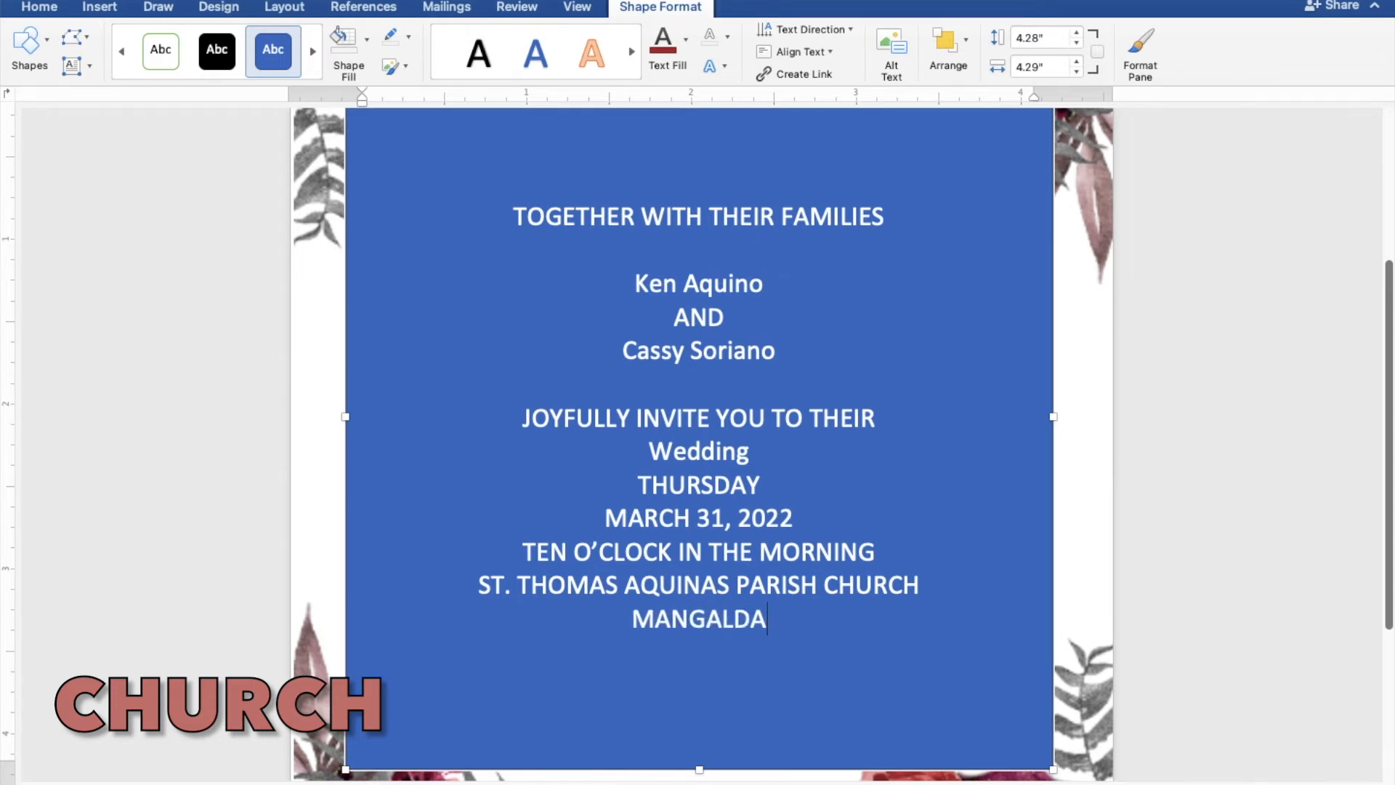
{"action": "type", "text": " PA"}
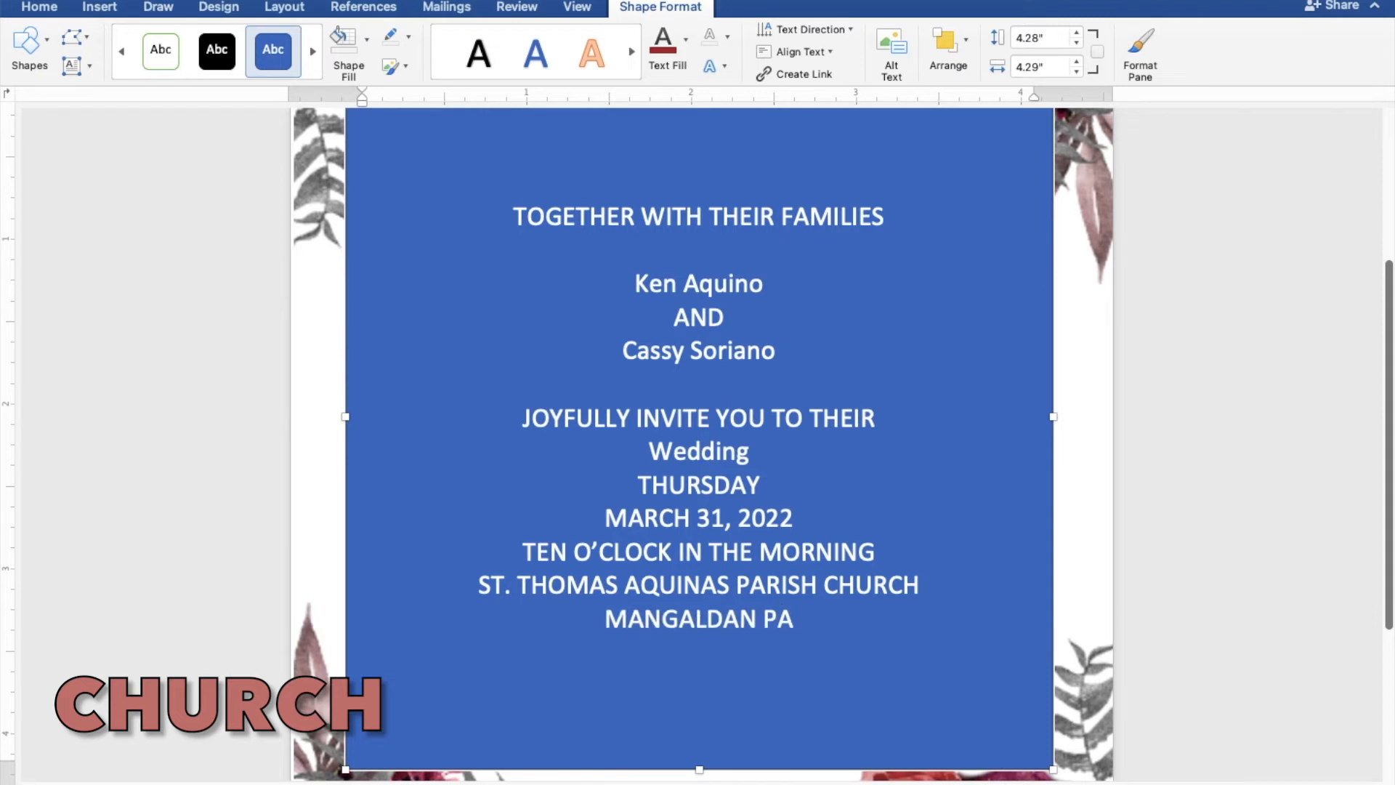
{"action": "type", "text": "NGA"}
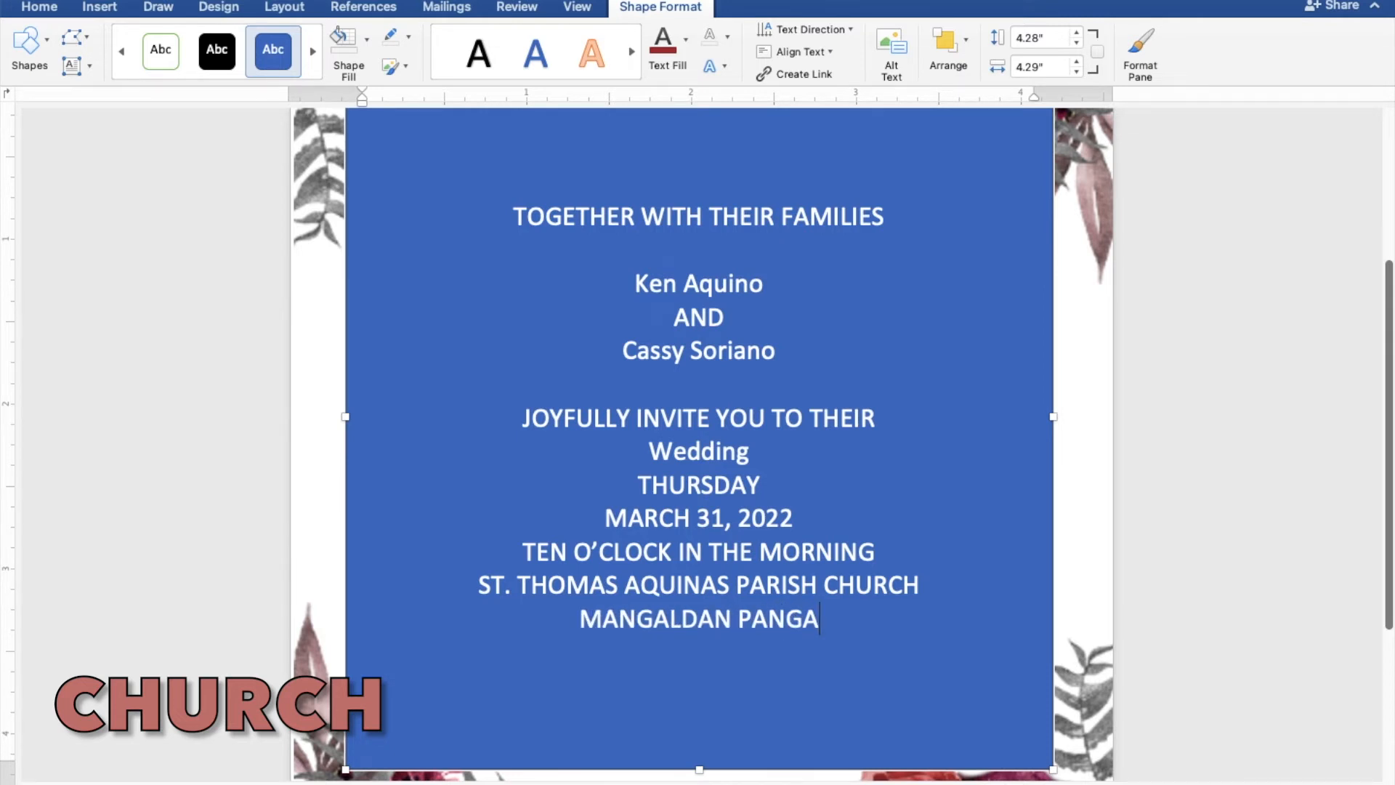
{"action": "type", "text": "SINAN"}
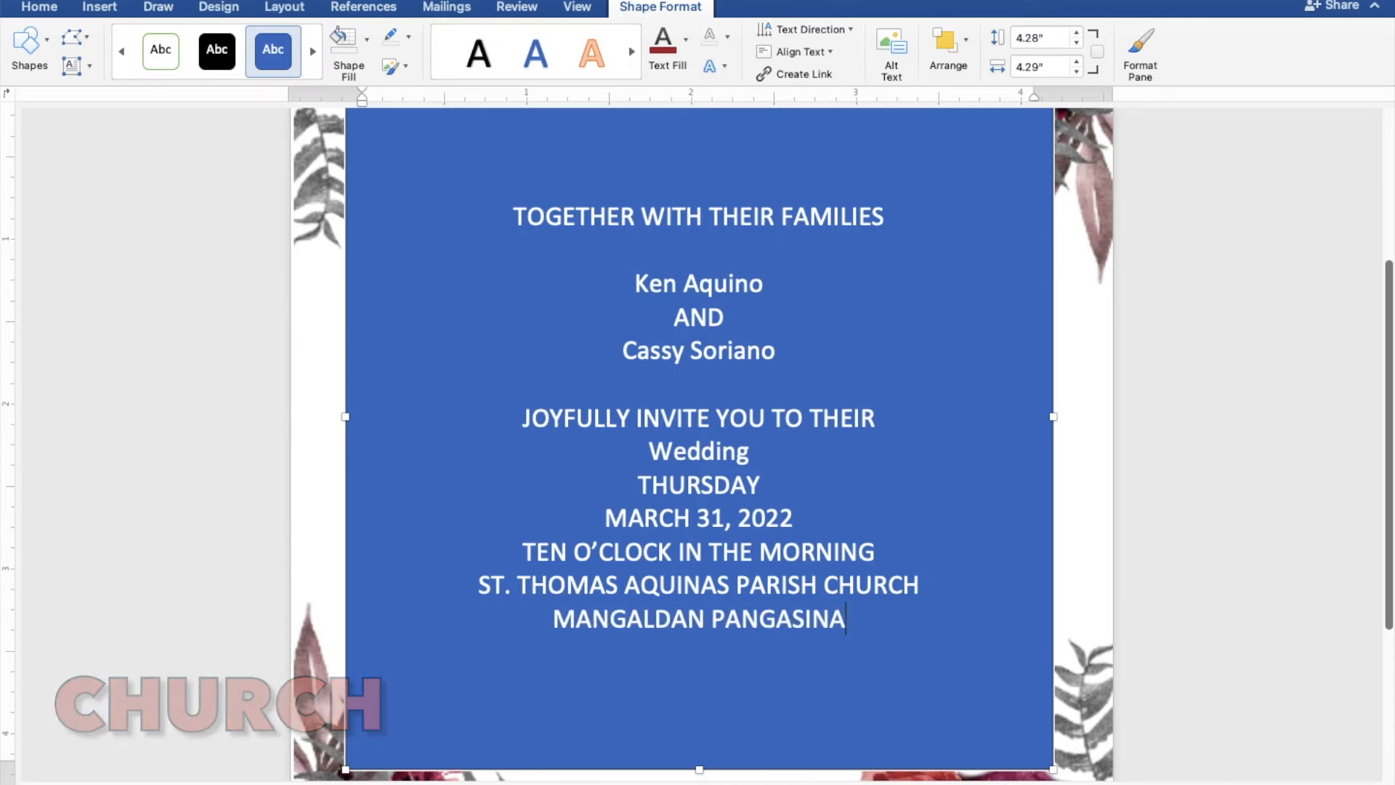
{"action": "key", "text": "Return"}
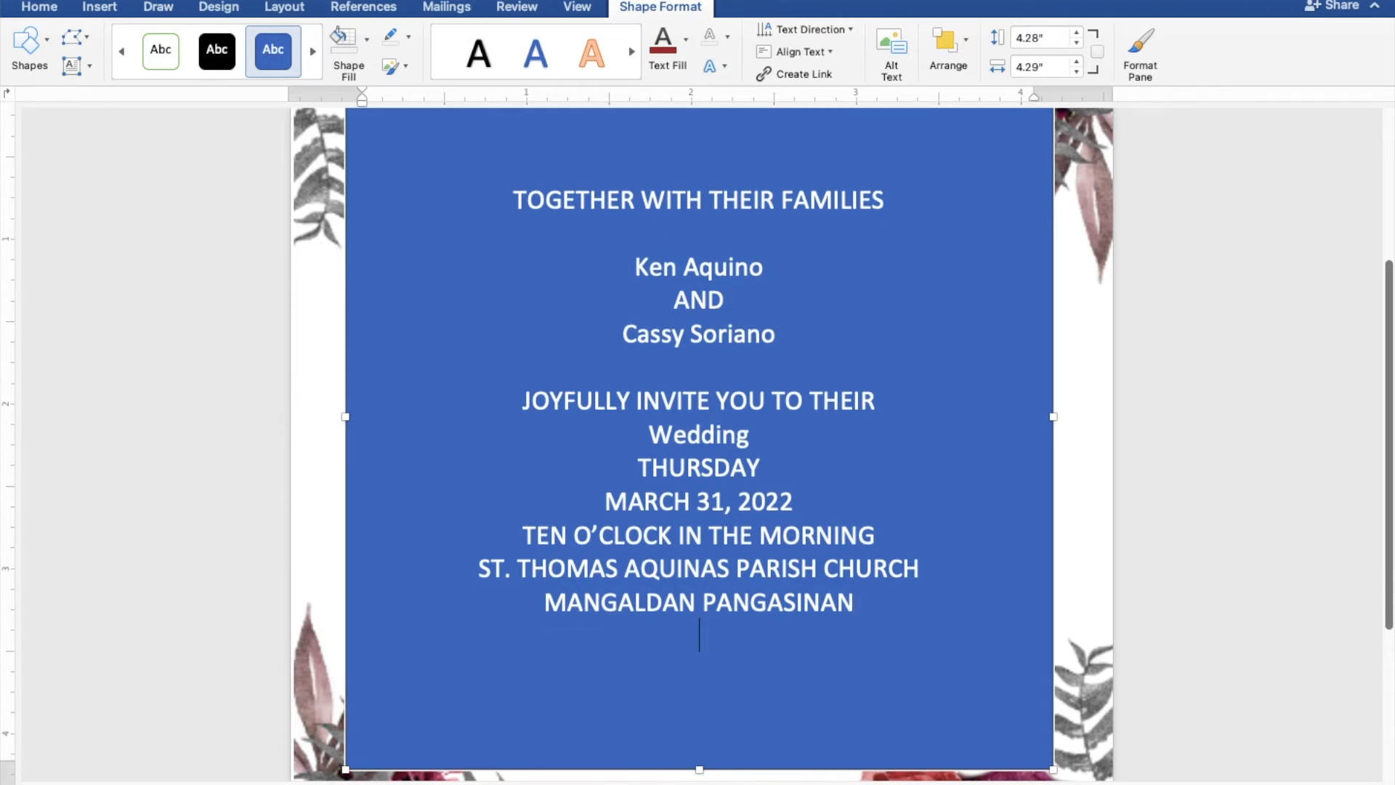
- Leave a blank line under the church location and add the closing text "Reception to follow"
{"action": "key", "text": "Return"}
{"action": "type", "text": "R"}
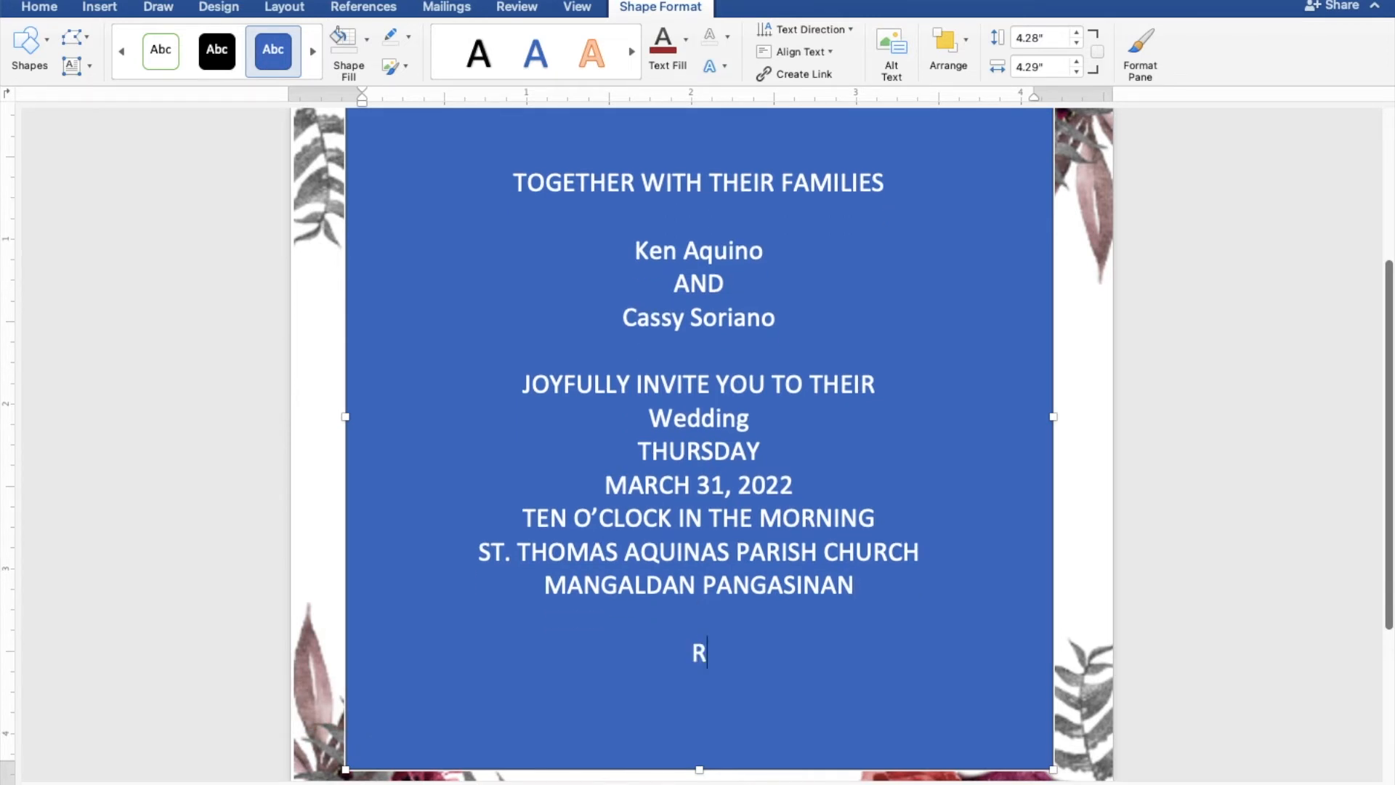
{"action": "type", "text": "ecepti"}
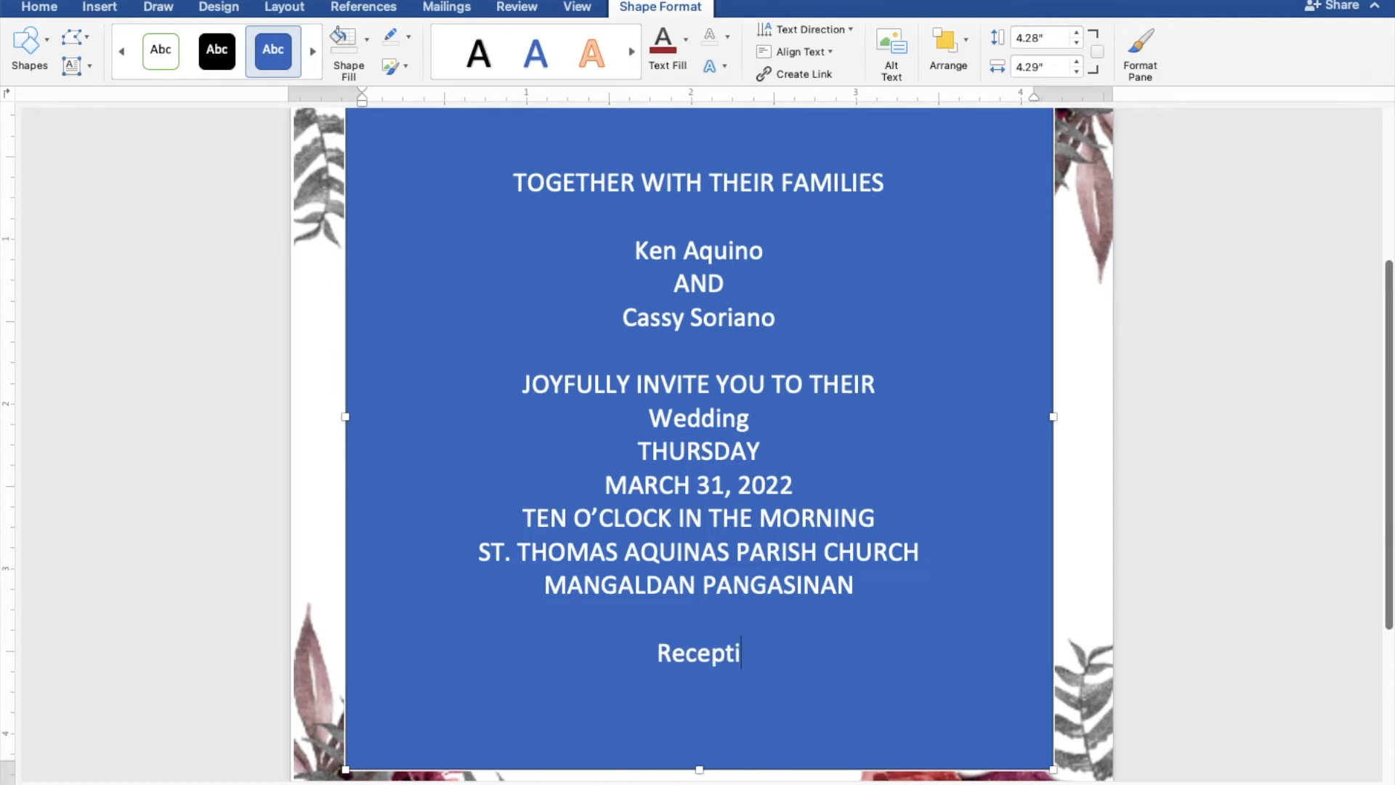
{"action": "type", "text": "on to f"}
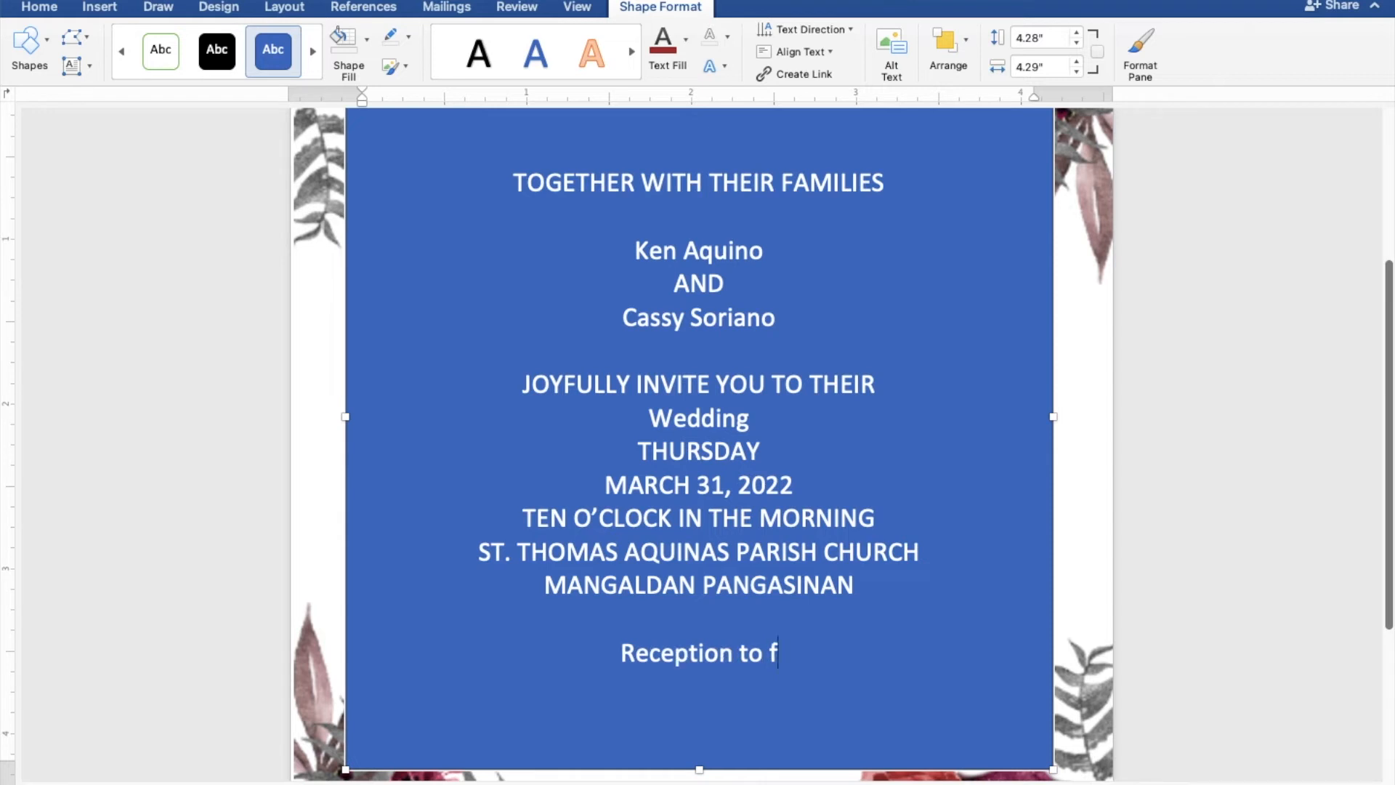
{"action": "type", "text": "ollow"}
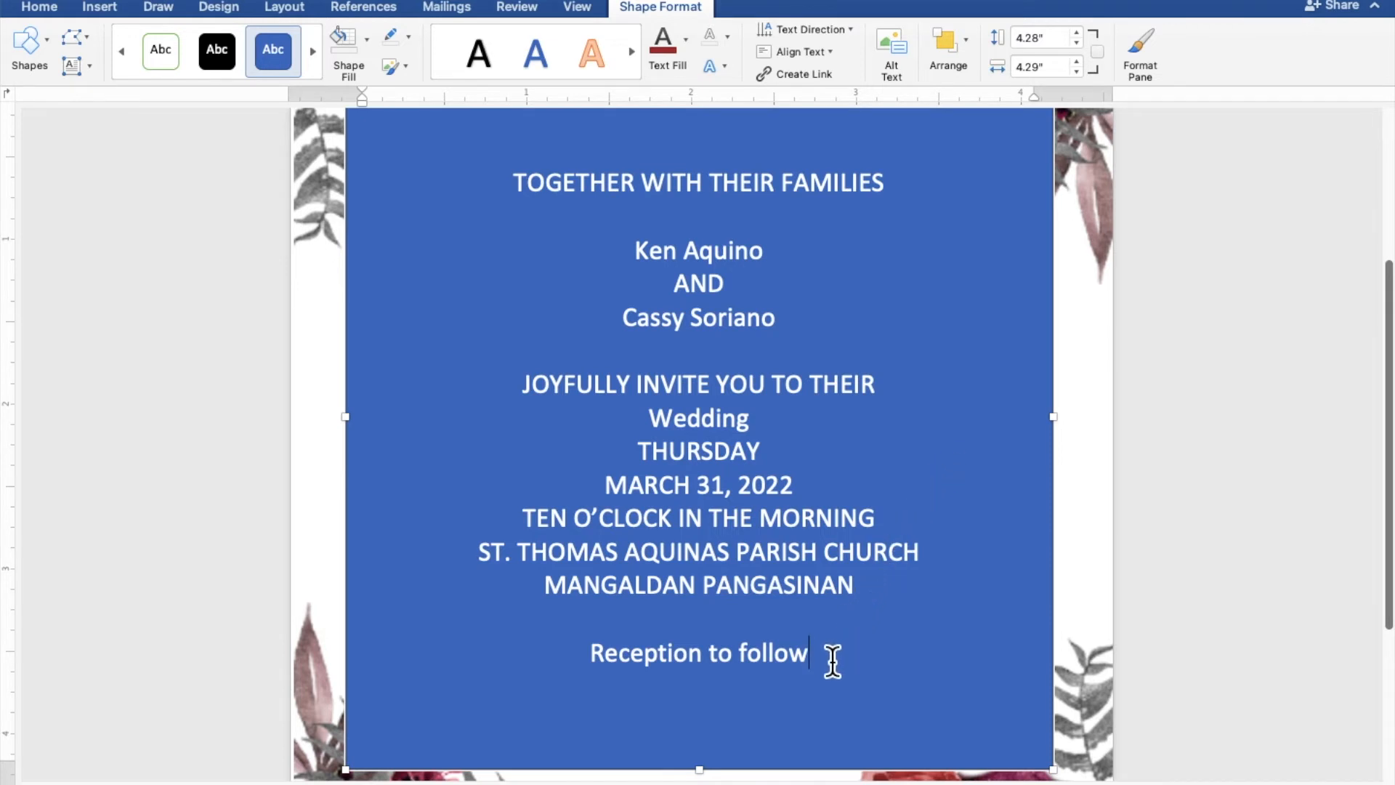
- Remove the blue fill and the outline from the rectangle that holds the invitation text
{"action": "left_click_drag", "start_coordinate": [828, 663], "coordinate": [514, 204]}
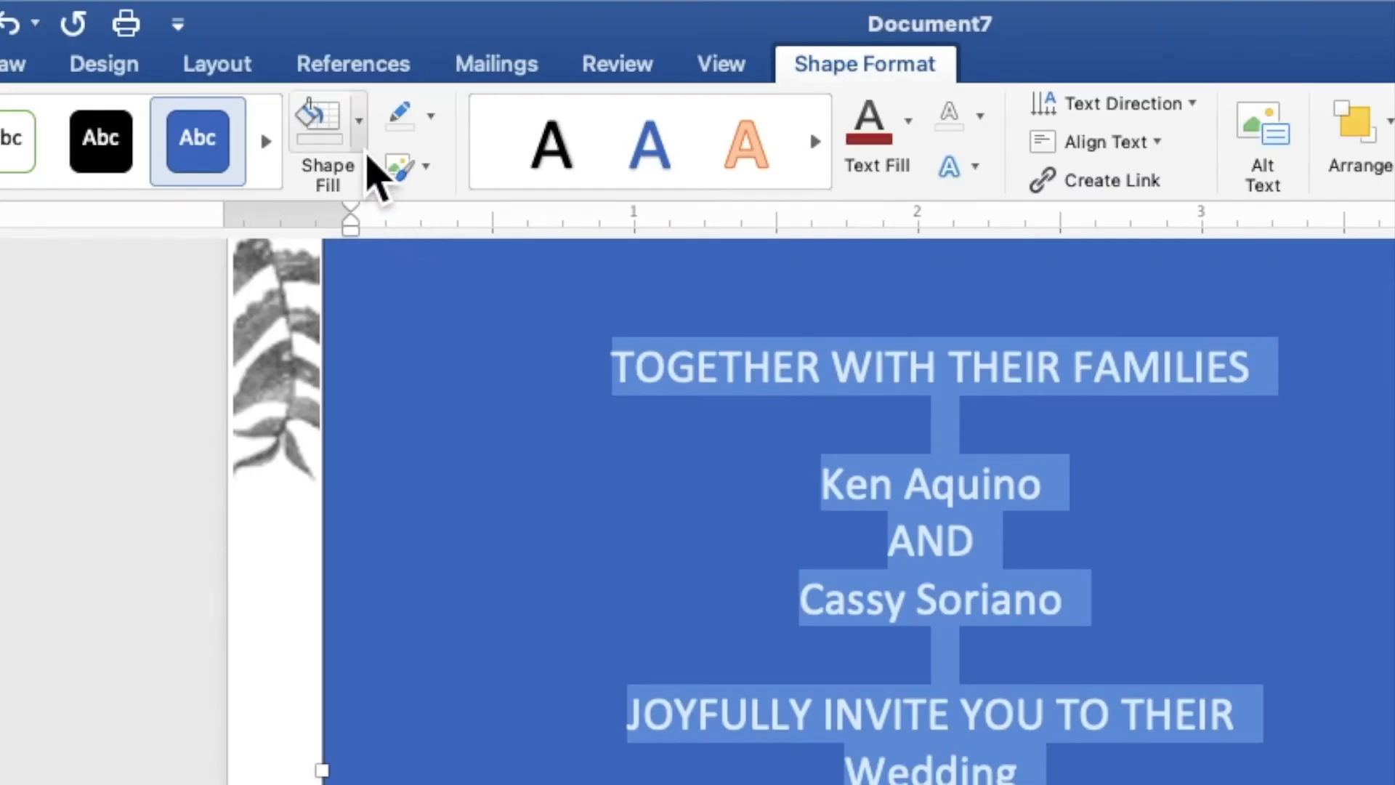
{"action": "left_click", "coordinate": [367, 155]}
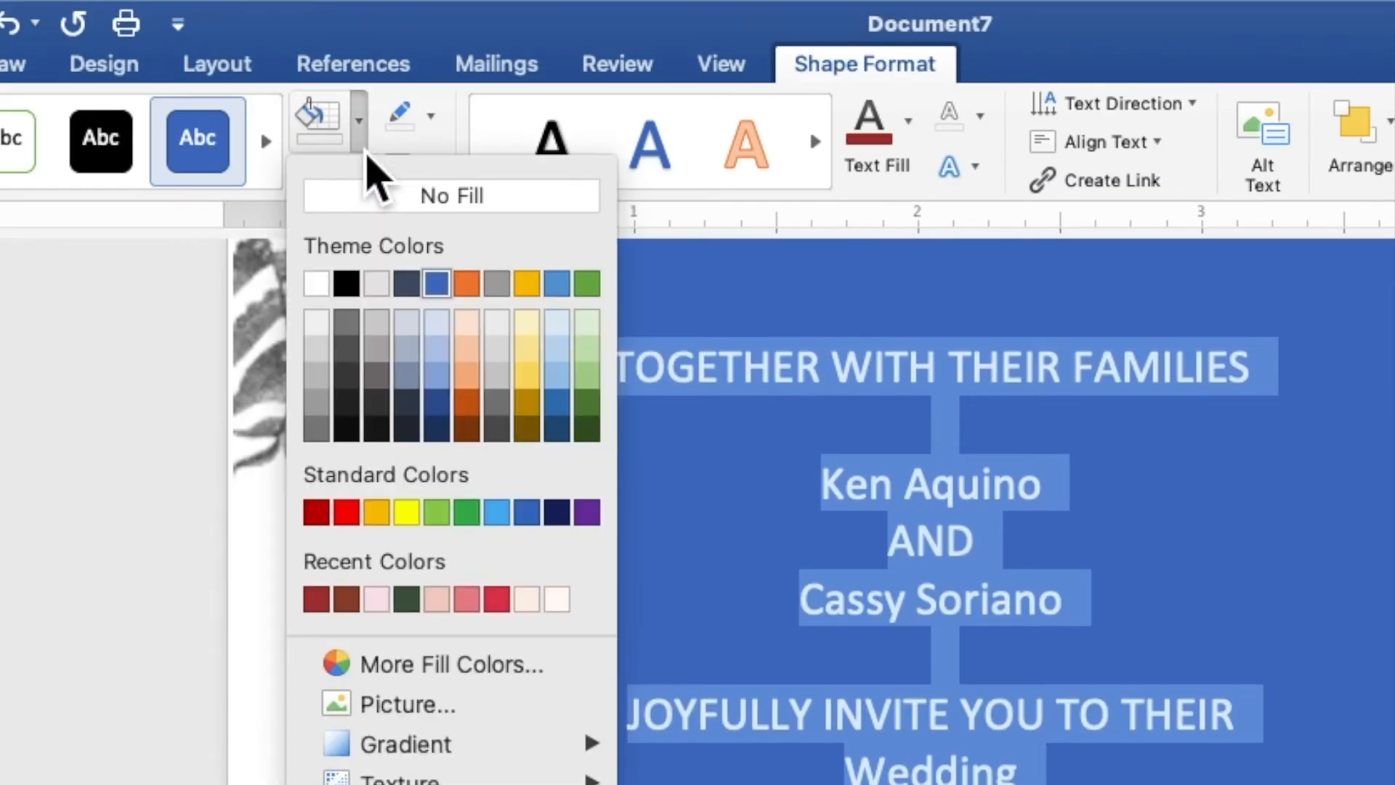
{"action": "left_click", "coordinate": [381, 208]}
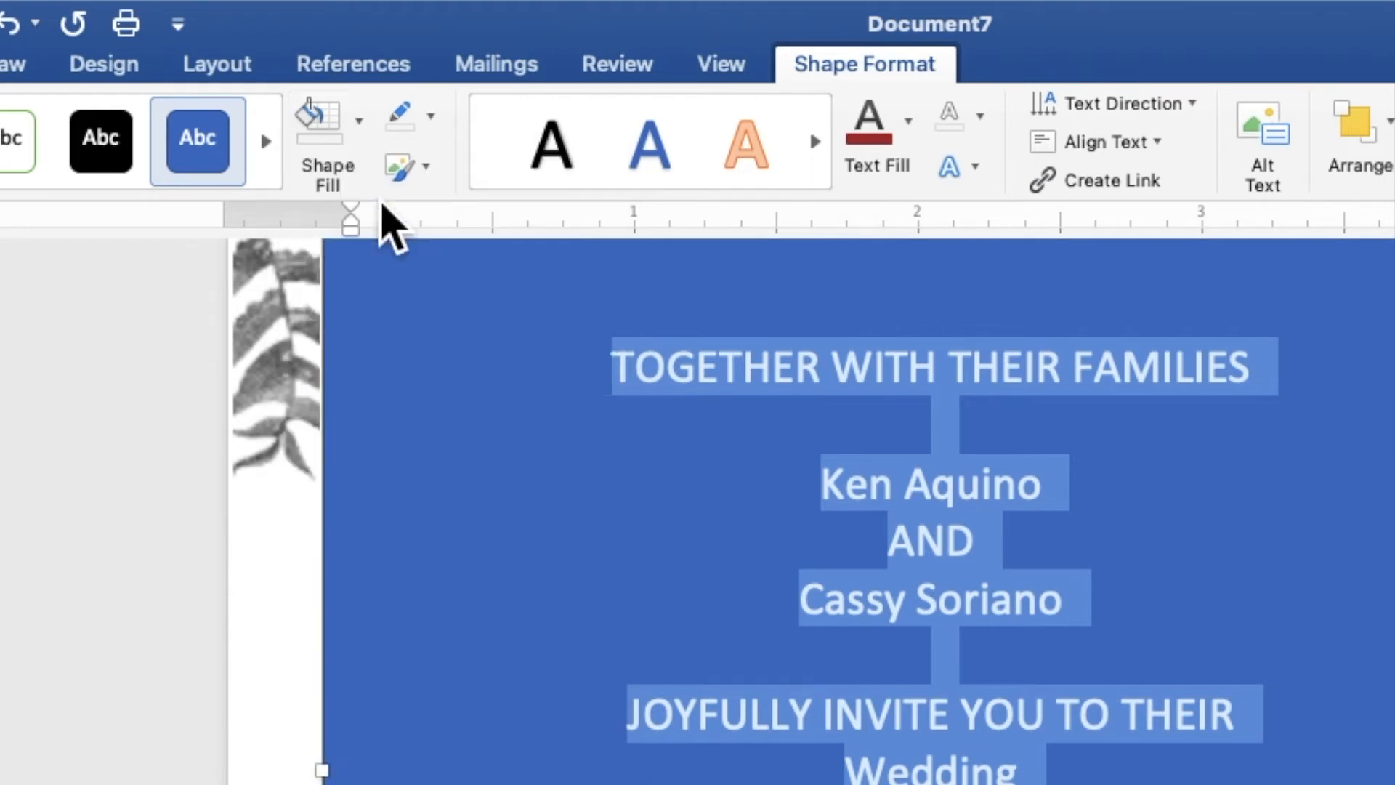
{"action": "left_click", "coordinate": [431, 122]}
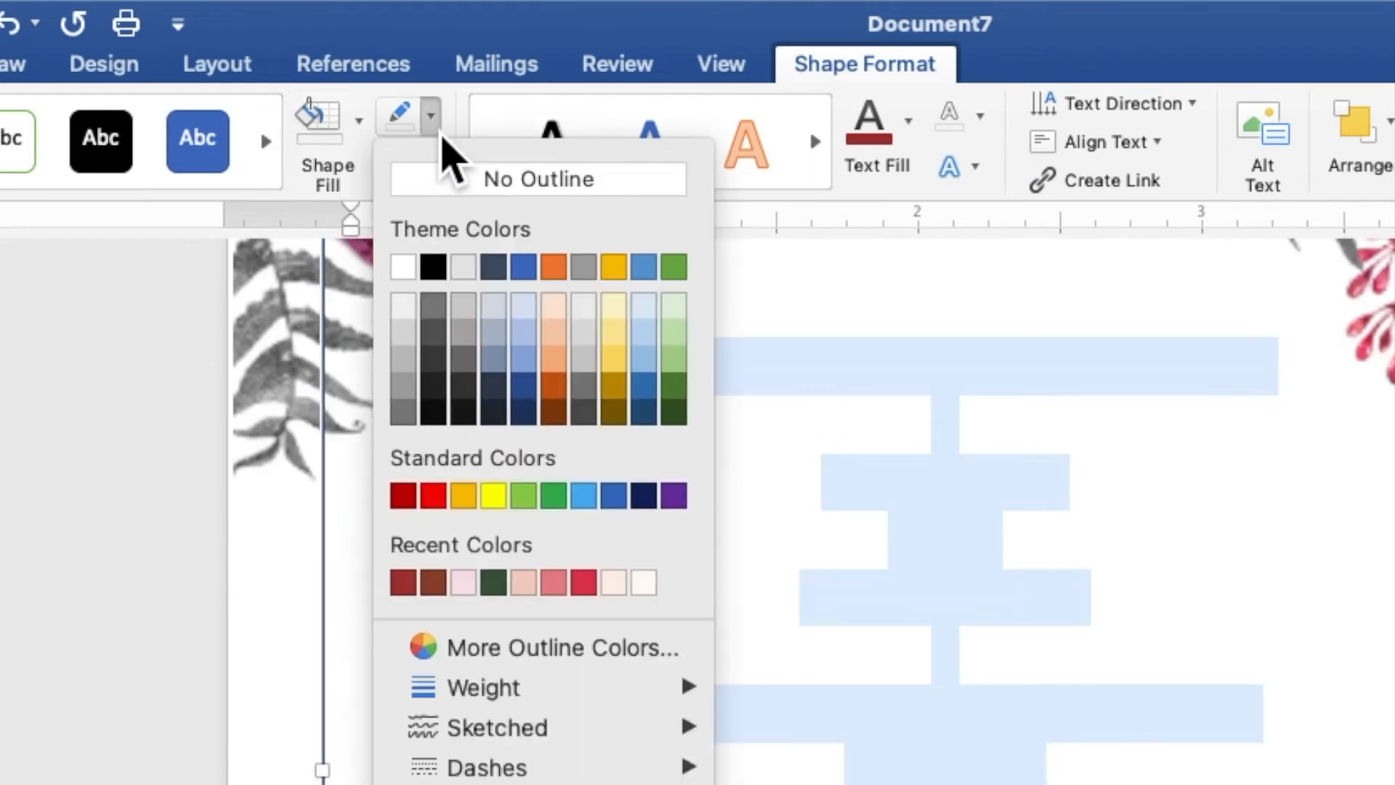
{"action": "left_click", "coordinate": [457, 190]}
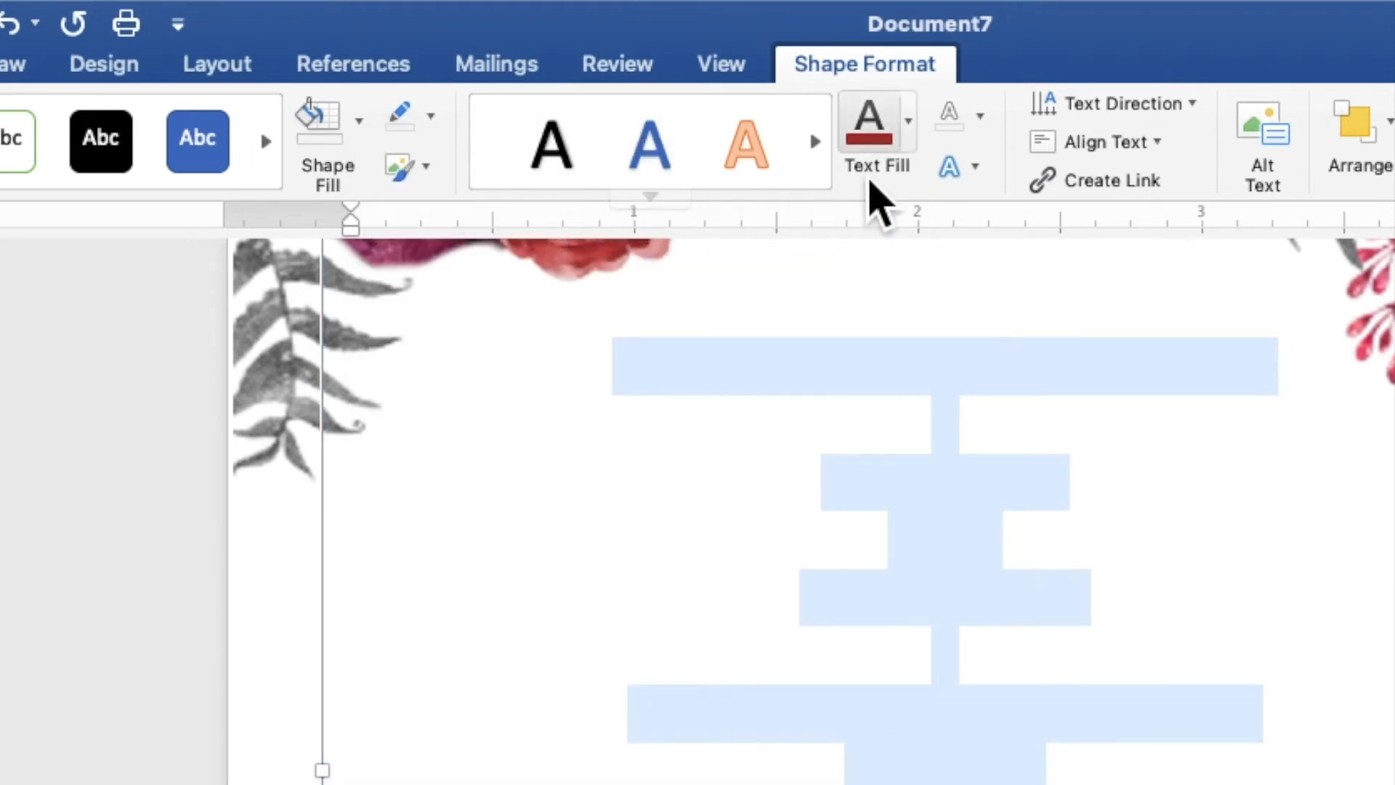
- Format all the invitation text in the recently used dark red colour, Times New Roman font, size 9
{"action": "left_click", "coordinate": [912, 142]}
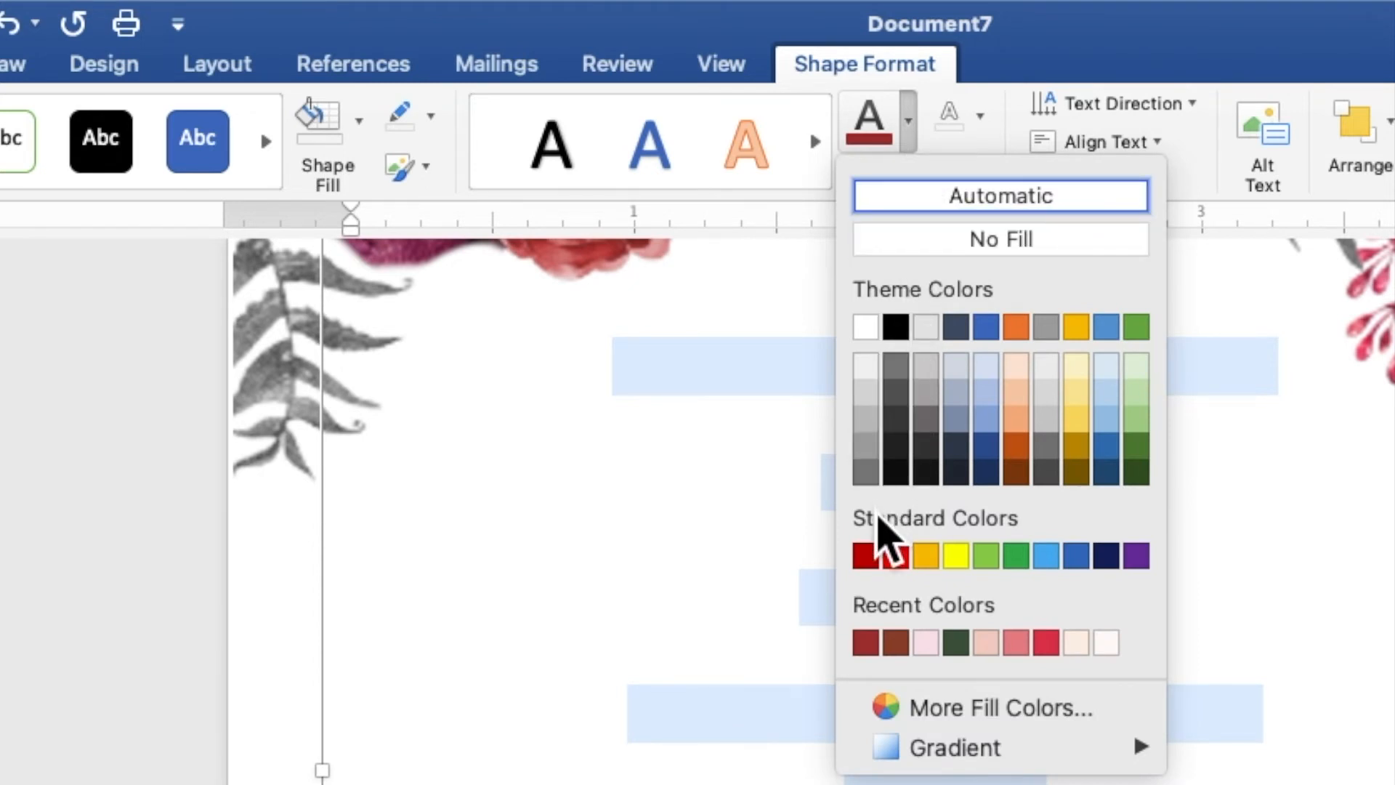
{"action": "left_click", "coordinate": [871, 649]}
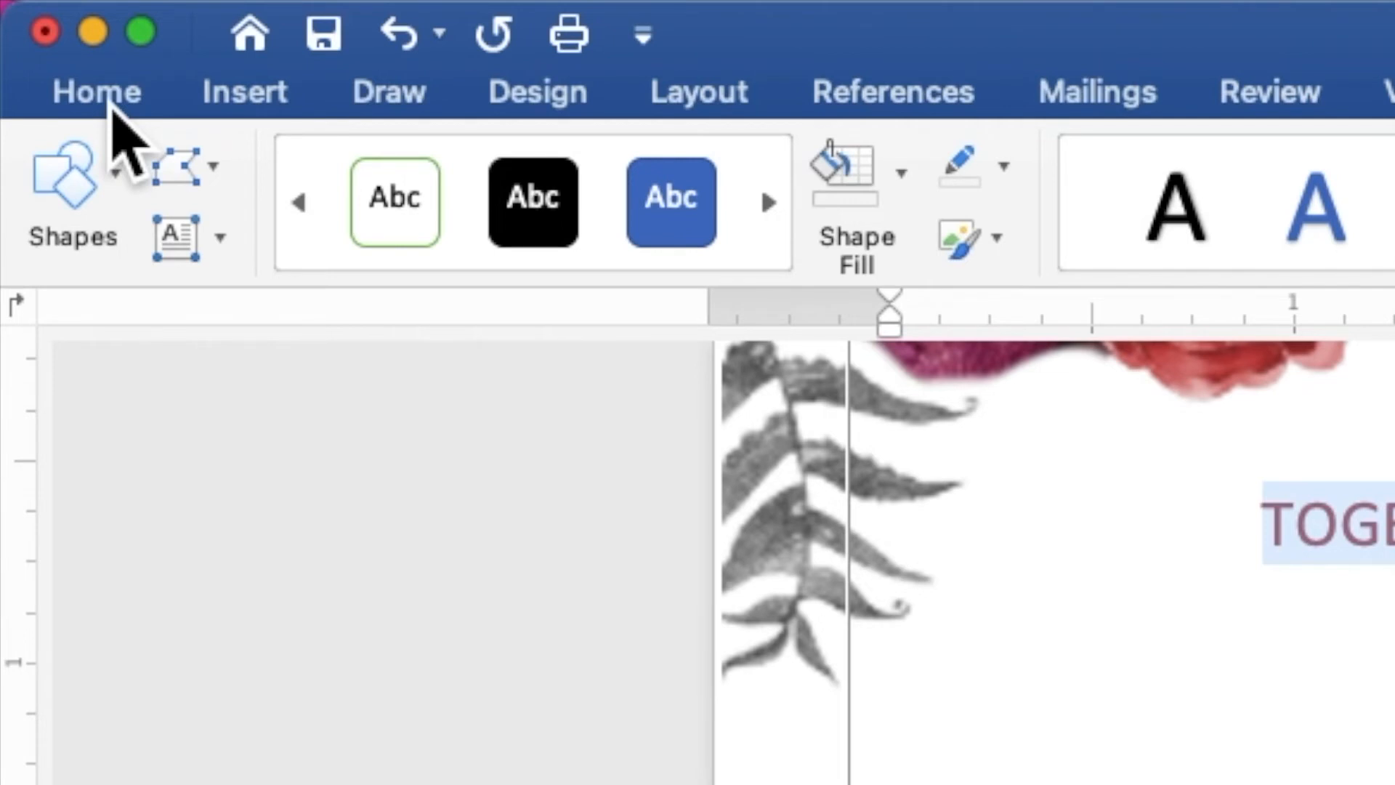
{"action": "left_click", "coordinate": [116, 109]}
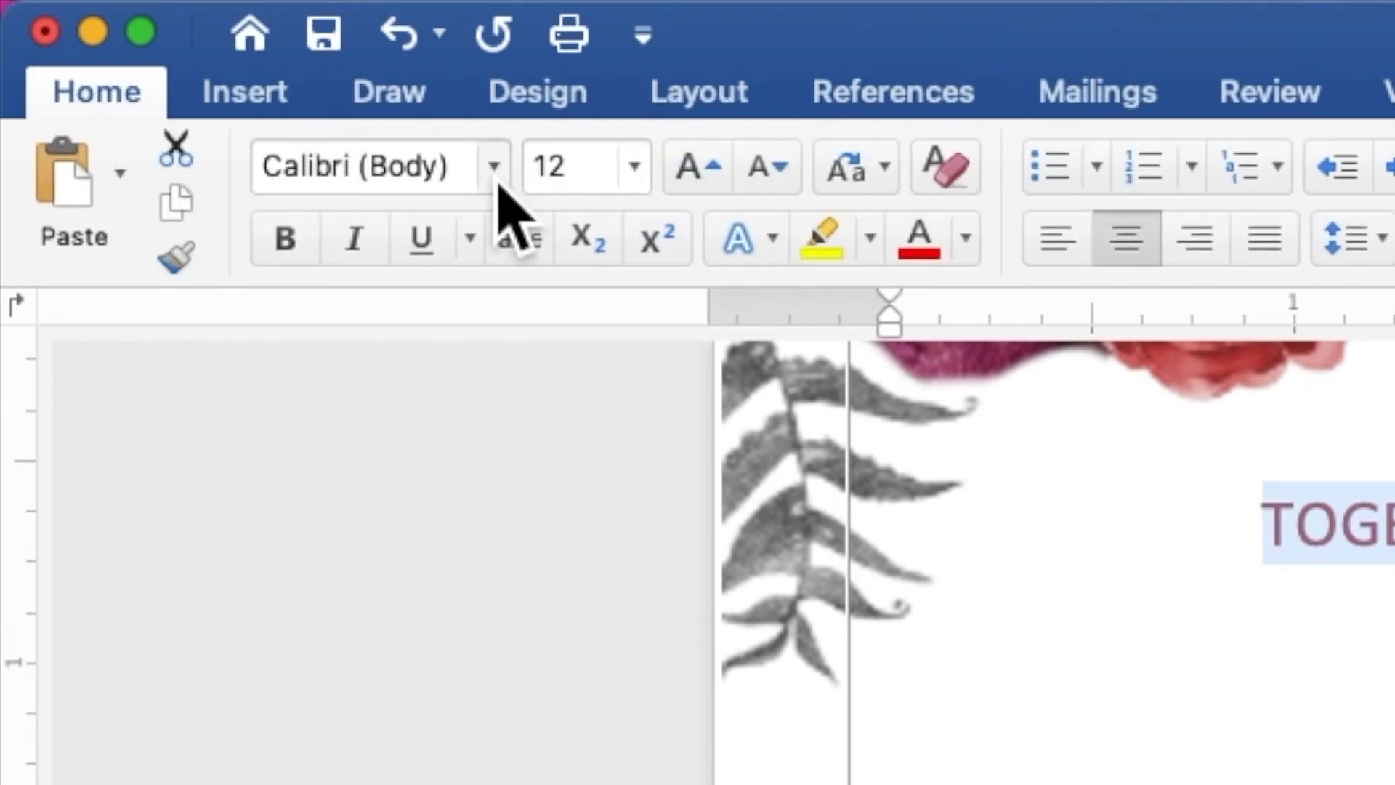
{"action": "left_click", "coordinate": [494, 167]}
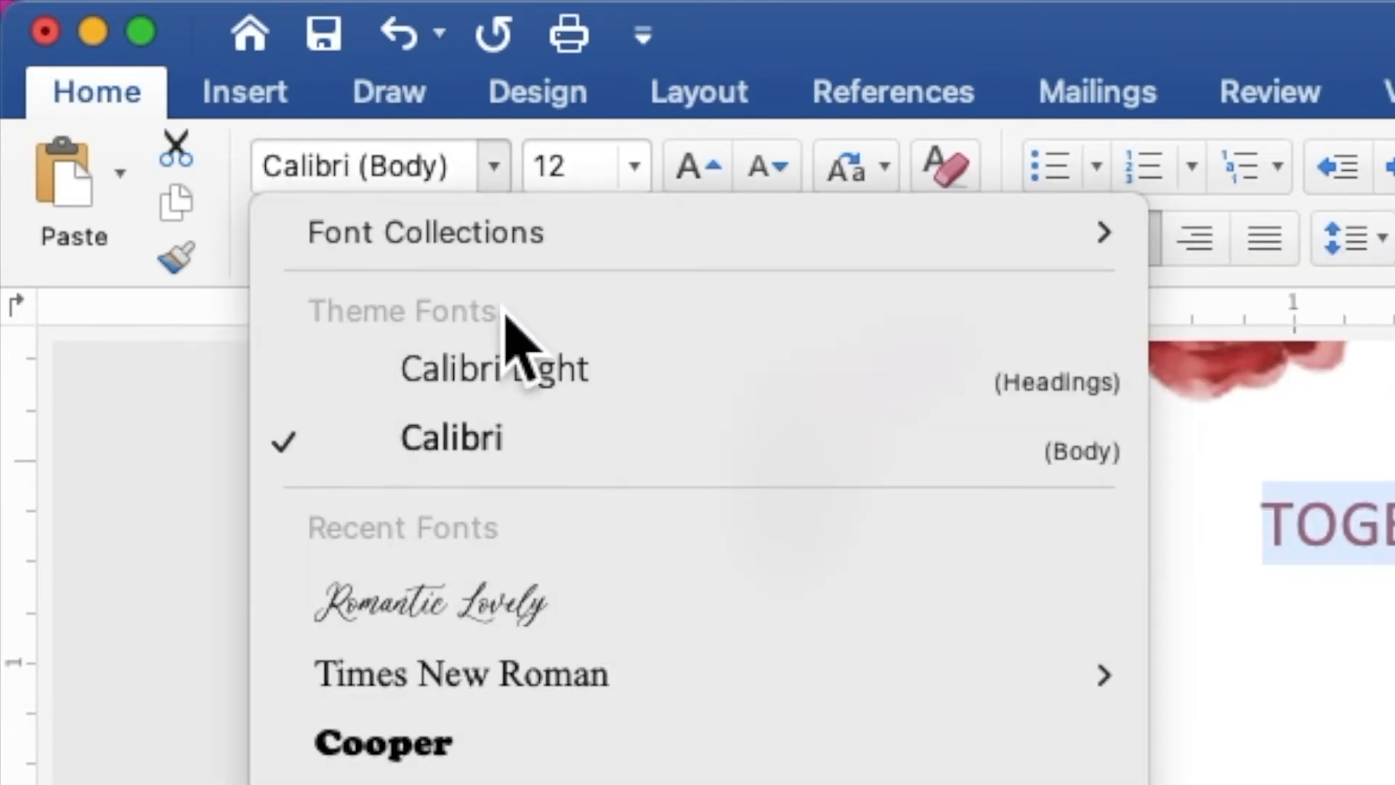
{"action": "mouse_move", "coordinate": [545, 682]}
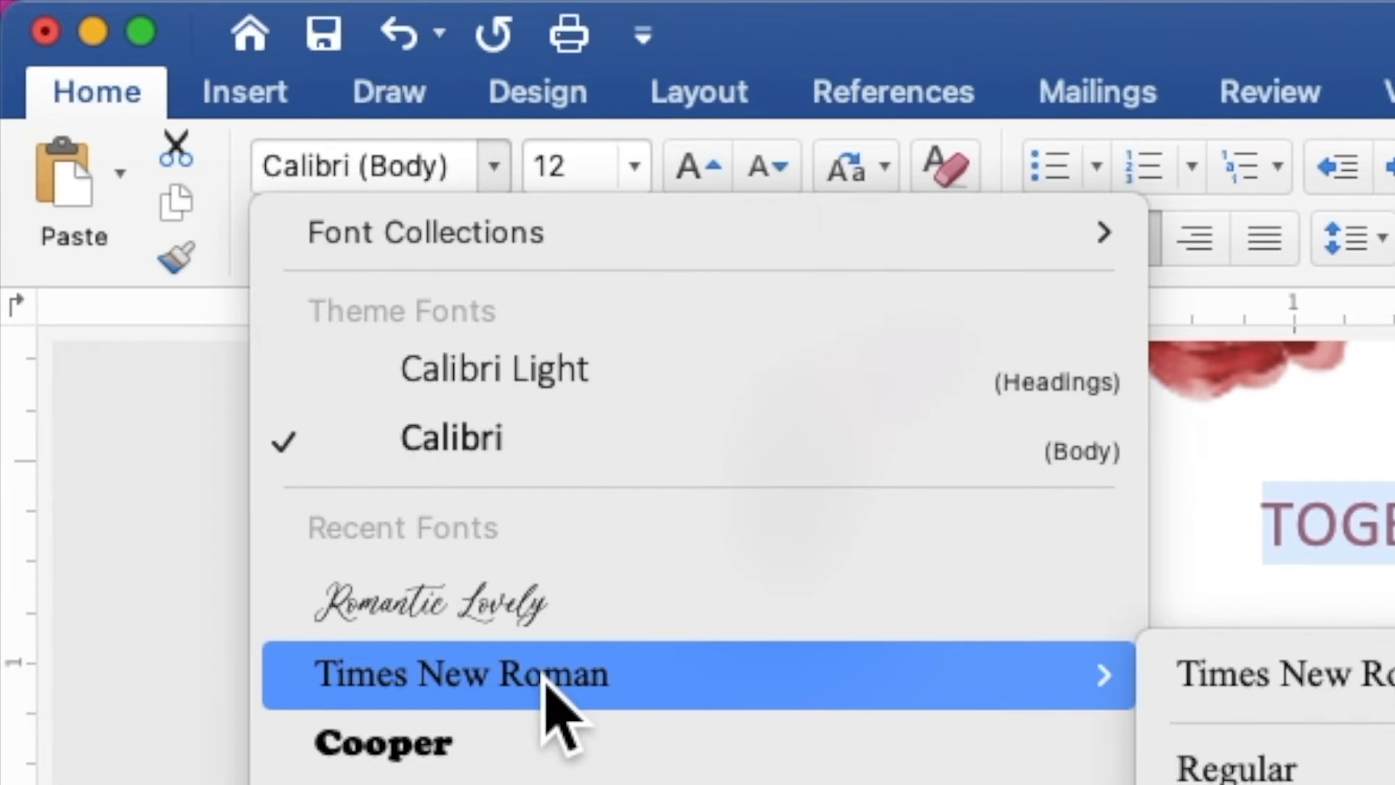
{"action": "left_click", "coordinate": [545, 679]}
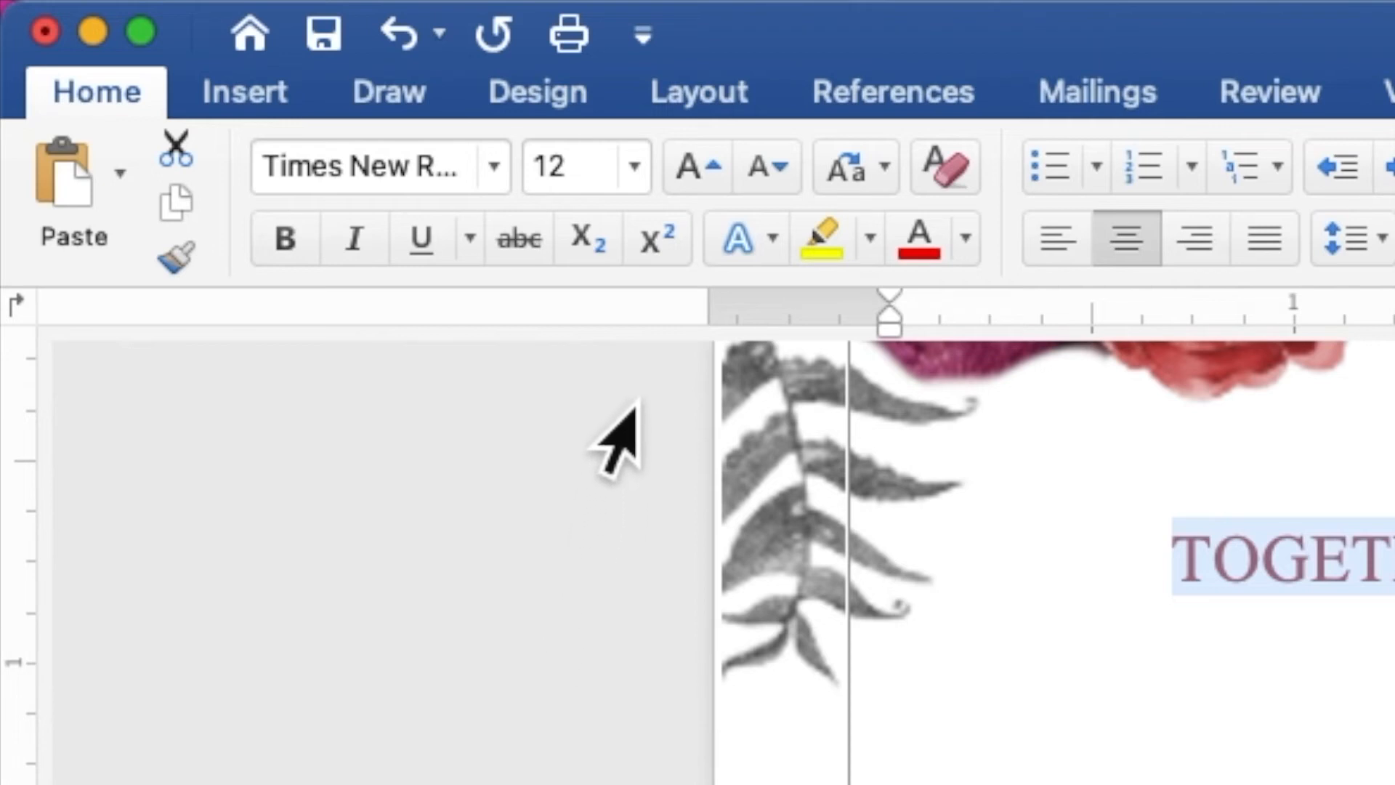
{"action": "left_click", "coordinate": [608, 193]}
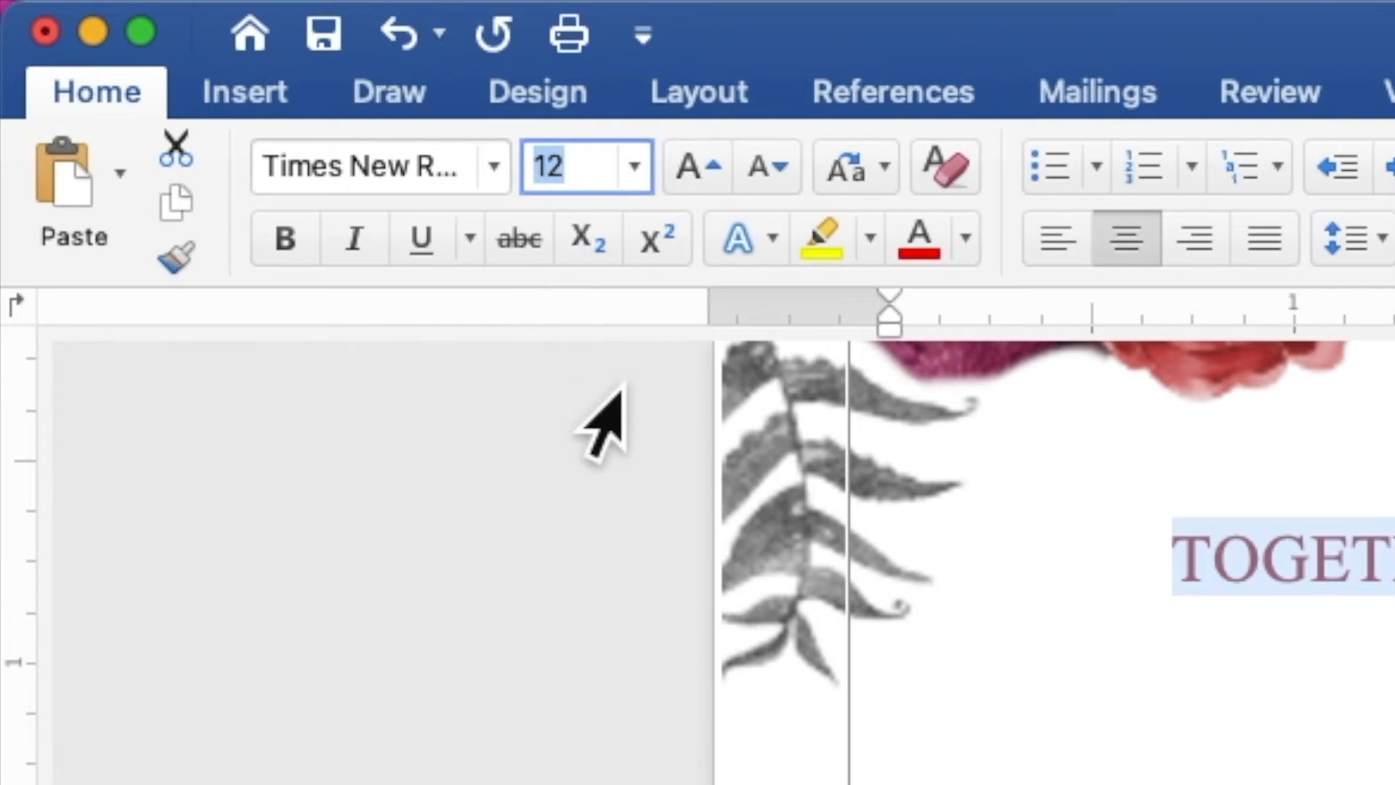
{"action": "type", "text": "9"}
{"action": "key", "text": "Return"}
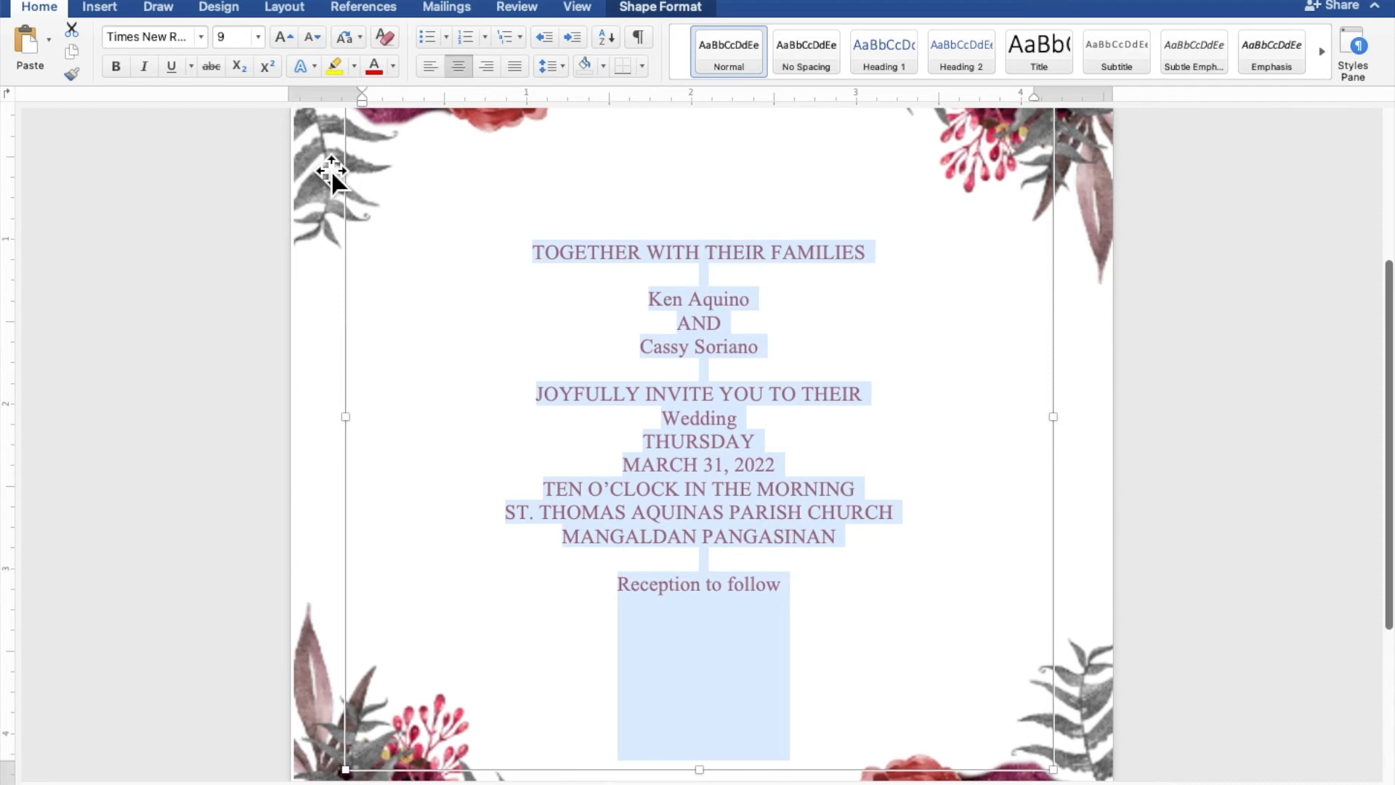
- Apply the Romantic Lovely font to both names of the couple and the word "Wedding"
{"action": "left_click", "coordinate": [741, 295]}
{"action": "left_click_drag", "start_coordinate": [759, 306], "coordinate": [661, 299]}
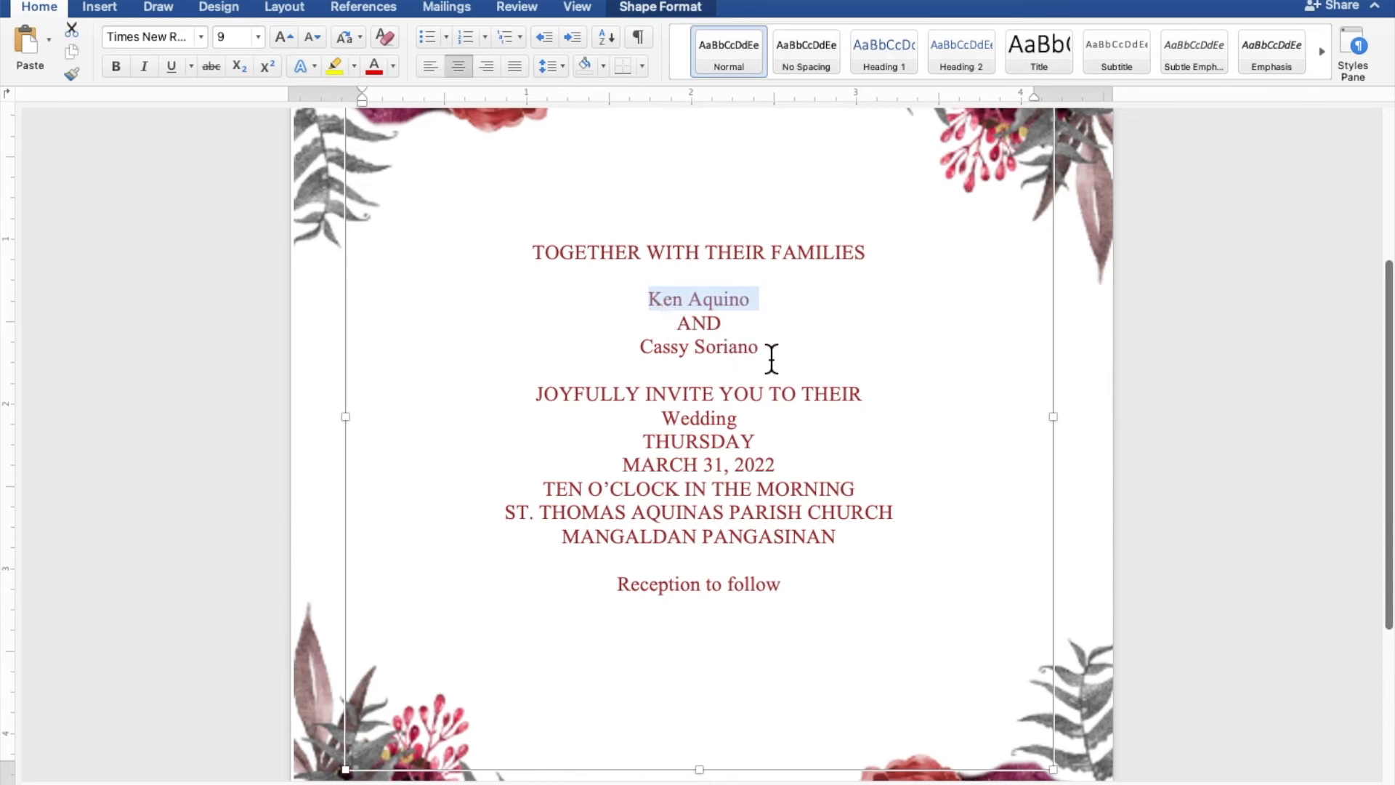
{"action": "left_click_drag", "start_coordinate": [773, 356], "coordinate": [667, 356]}
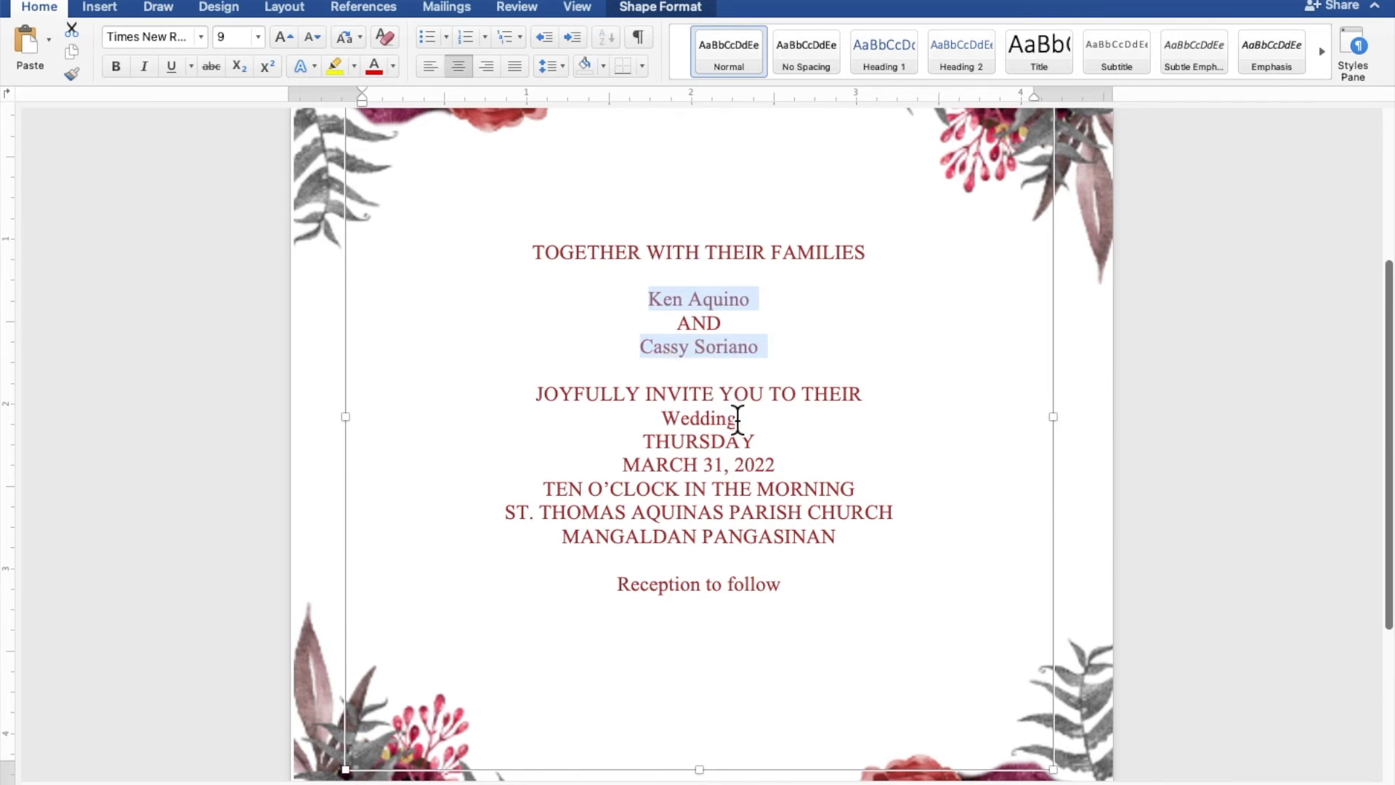
{"action": "left_click_drag", "start_coordinate": [750, 425], "coordinate": [663, 423]}
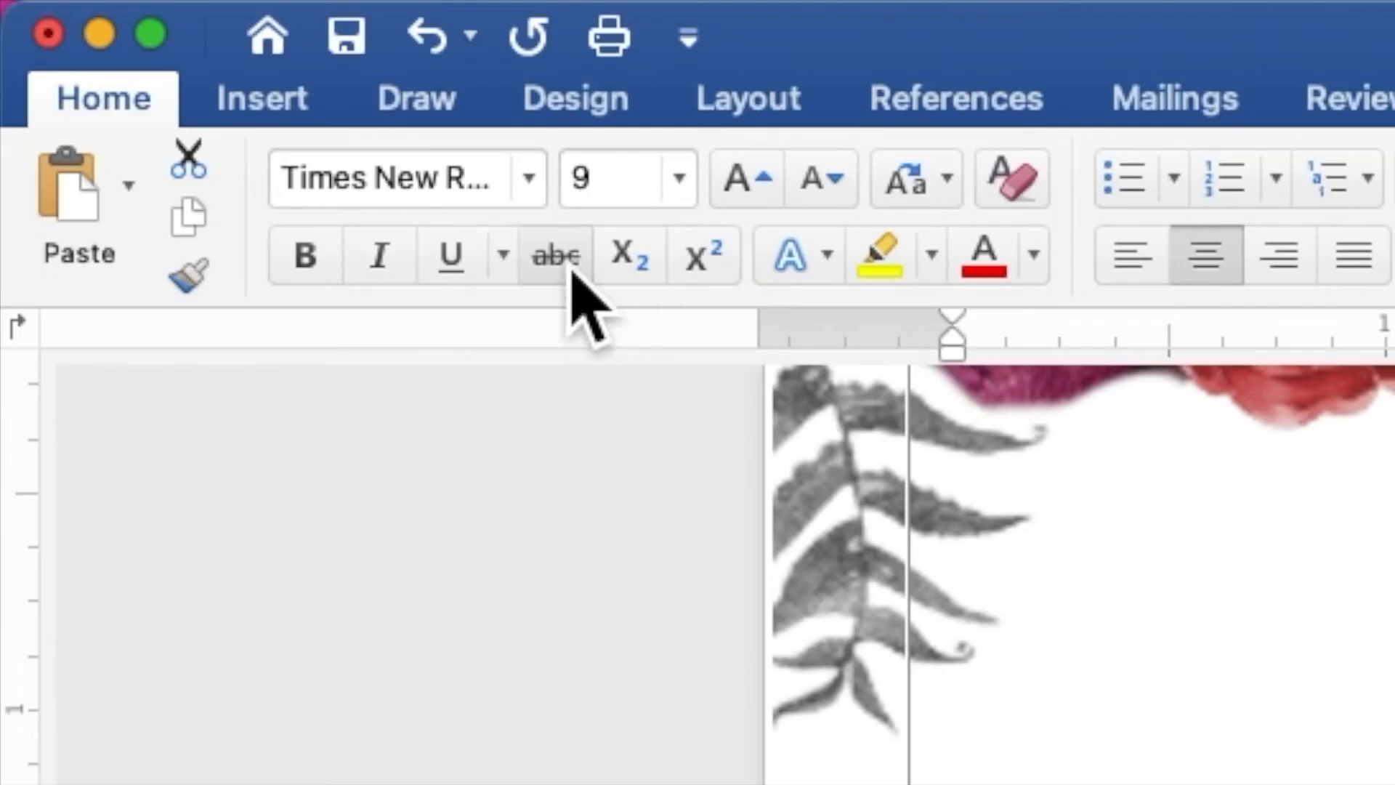
{"action": "left_click", "coordinate": [541, 204]}
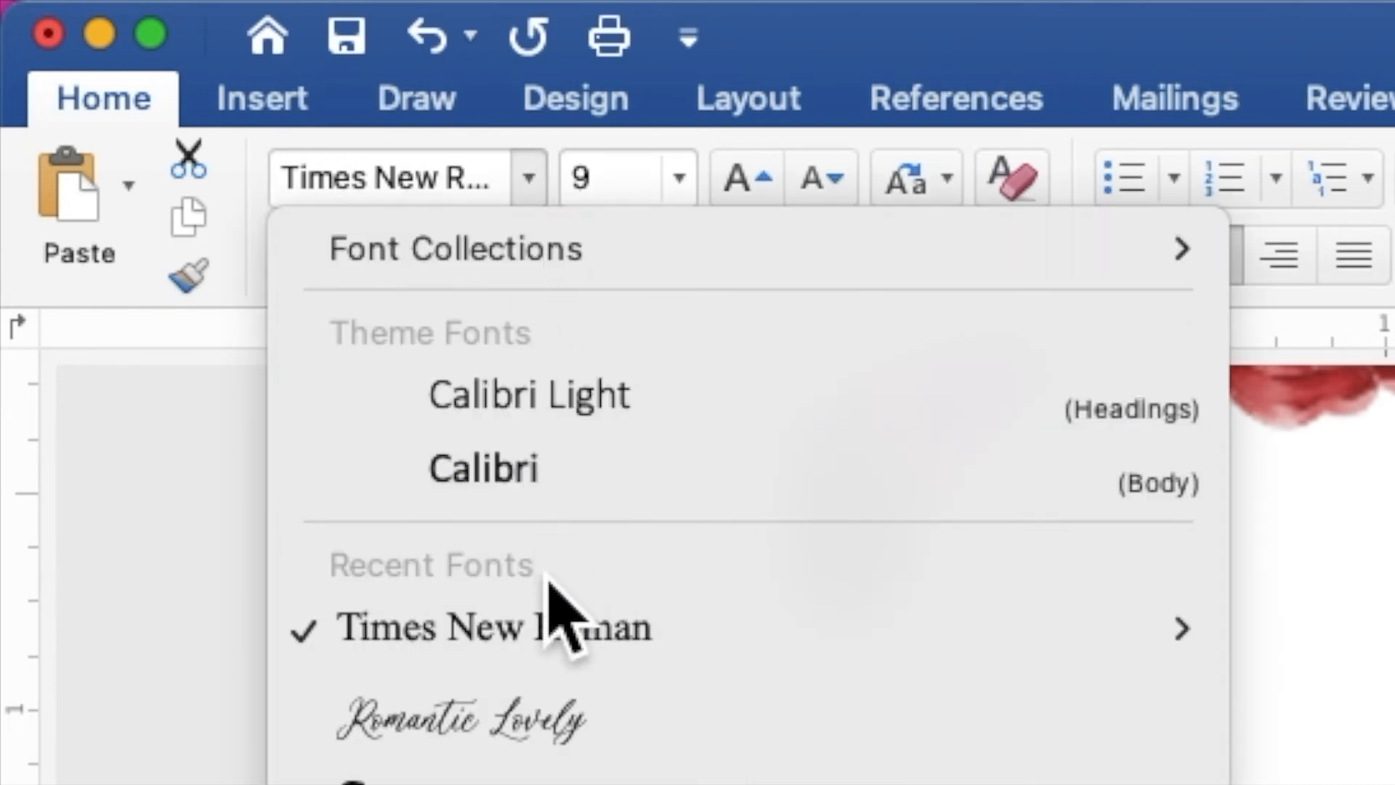
{"action": "left_click", "coordinate": [566, 703]}
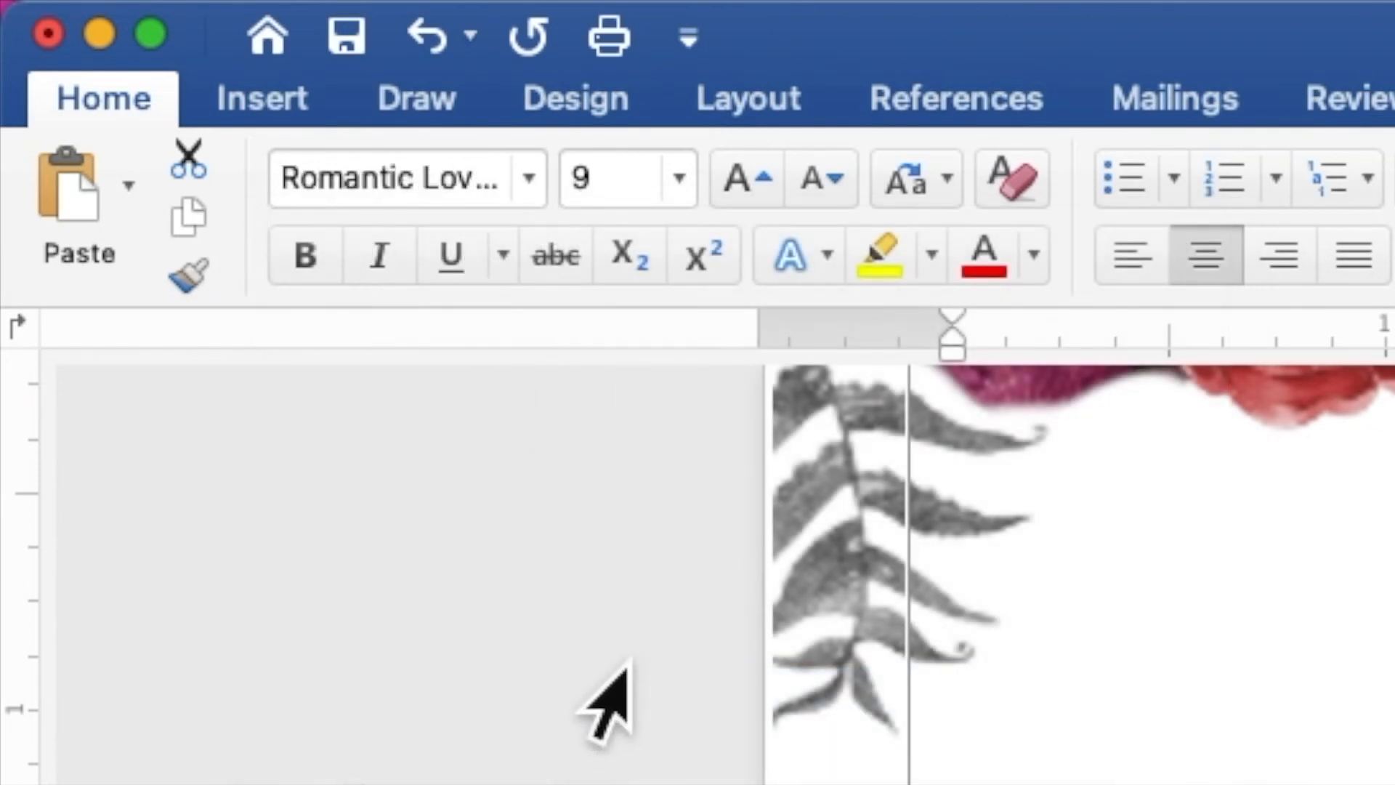
- Set the font size of the couple's names and the word "Wedding" to 30
{"action": "left_click", "coordinate": [647, 196]}
{"action": "left_click_drag", "start_coordinate": [646, 196], "coordinate": [570, 212]}
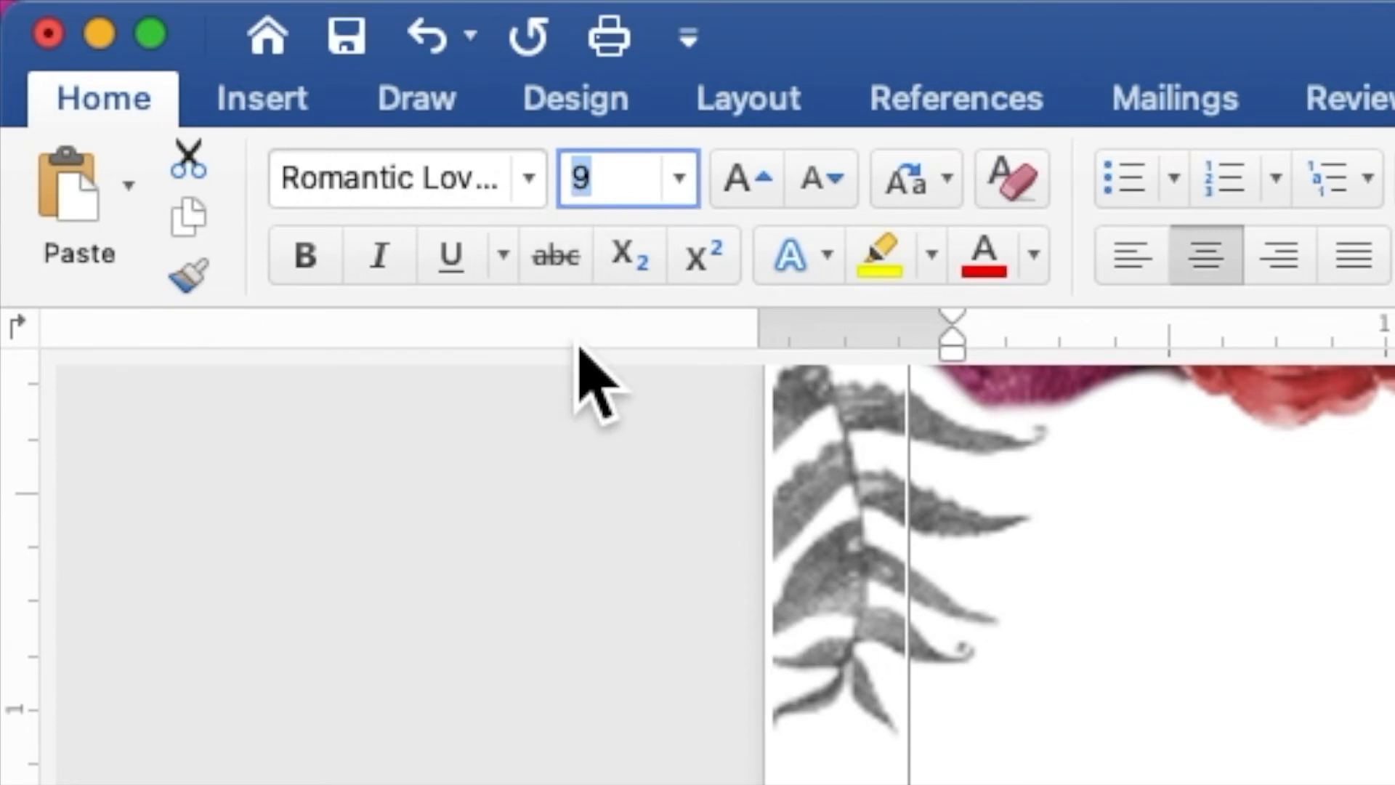
{"action": "type", "text": "30"}
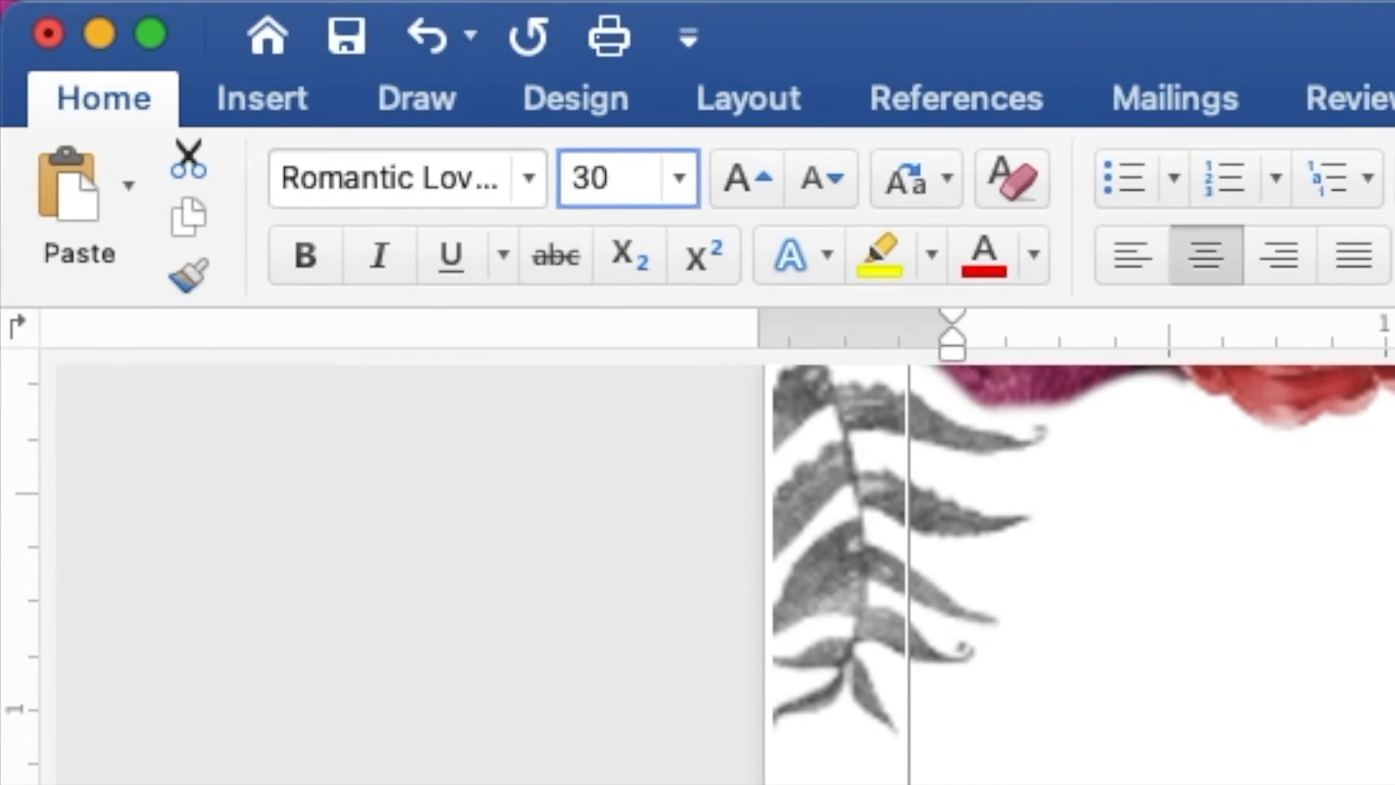
{"action": "key", "text": "Return"}
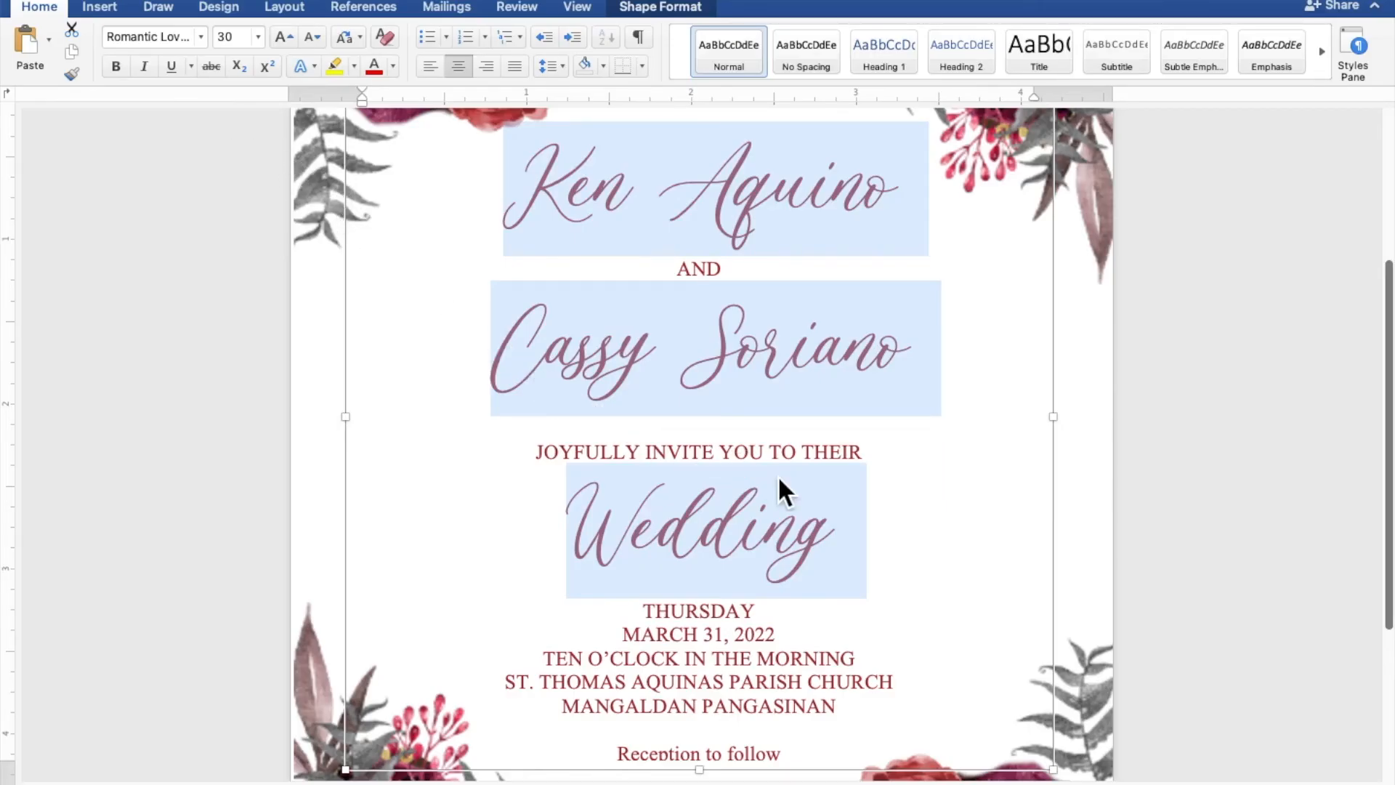
- Extend the rectangle's lower edge slightly downward to make room for the closing line
{"action": "scroll", "coordinate": [911, 513], "scroll_direction": "down", "scroll_amount": 4}
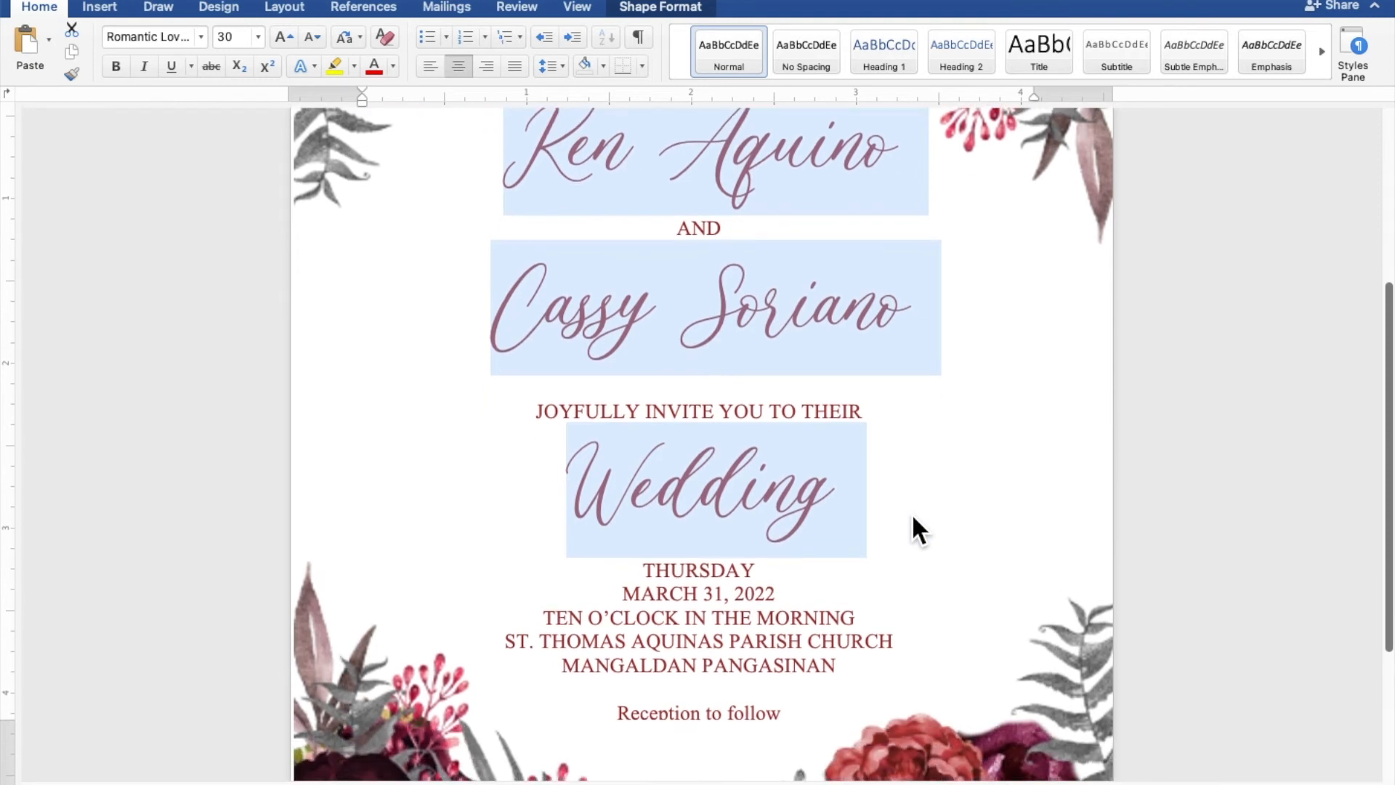
{"action": "left_click", "coordinate": [913, 520]}
{"action": "scroll", "coordinate": [913, 520], "scroll_direction": "down", "scroll_amount": 1}
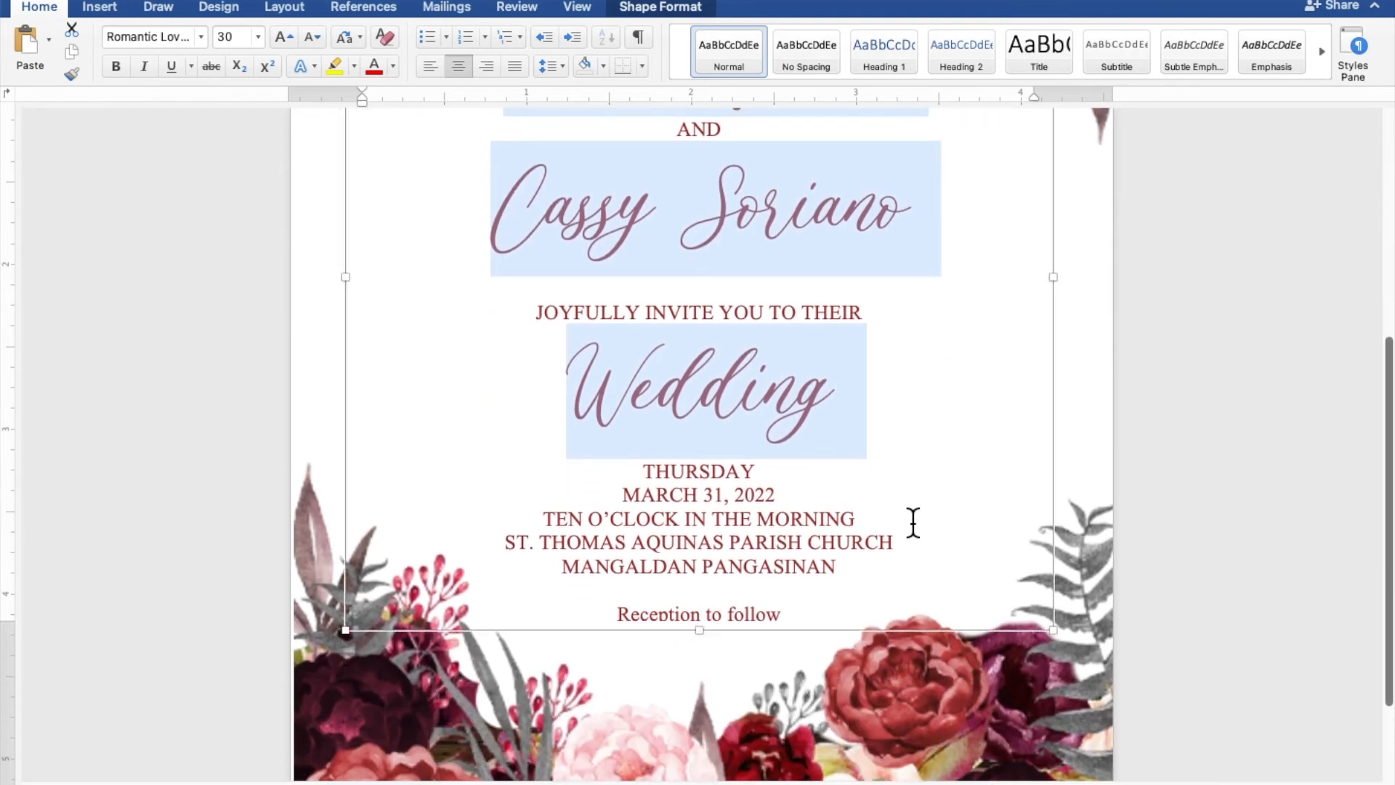
{"action": "left_click_drag", "start_coordinate": [714, 642], "coordinate": [709, 670]}
- Format the closing line "Reception to follow" in the Romantic Lovely font at size 10
{"action": "left_click", "coordinate": [741, 642]}
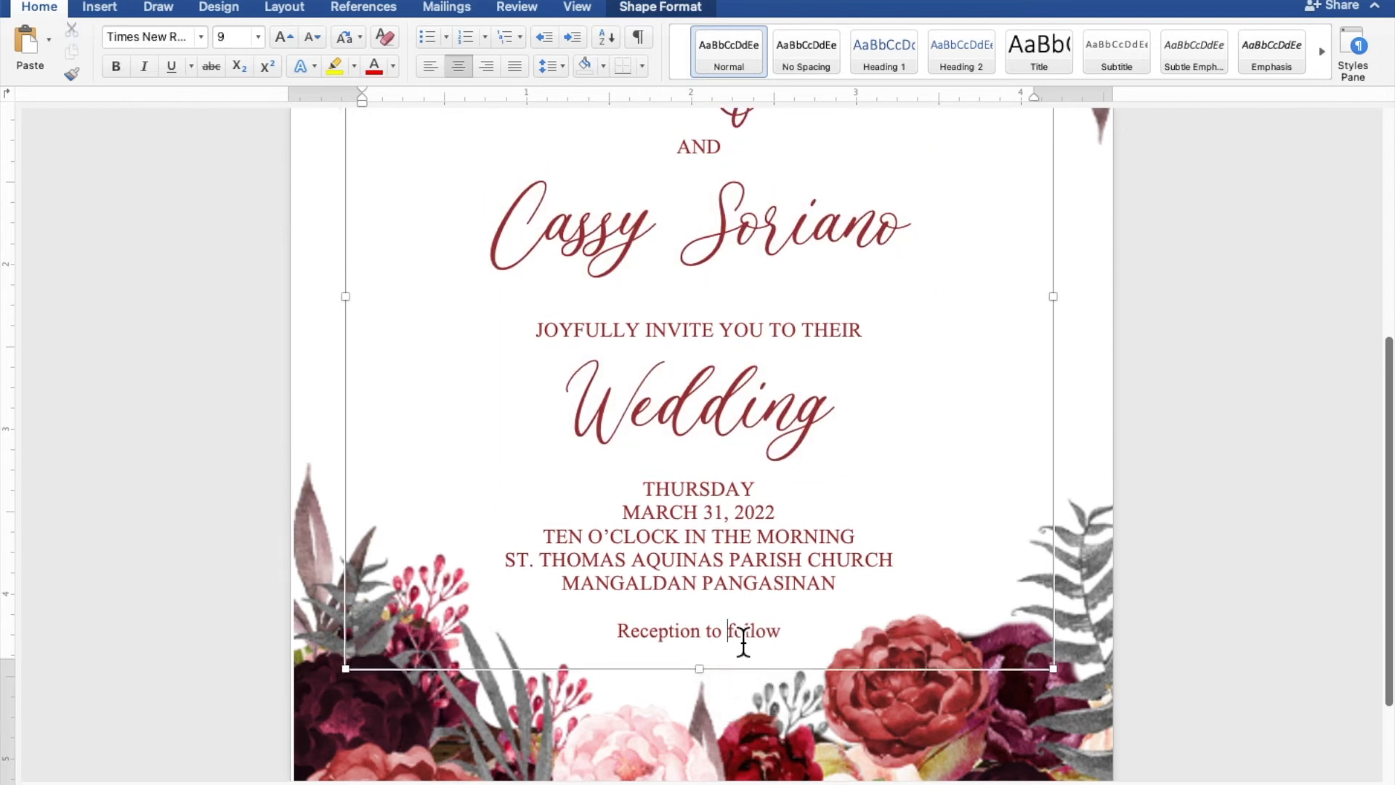
{"action": "left_click", "coordinate": [782, 645]}
{"action": "left_click_drag", "start_coordinate": [783, 644], "coordinate": [638, 644]}
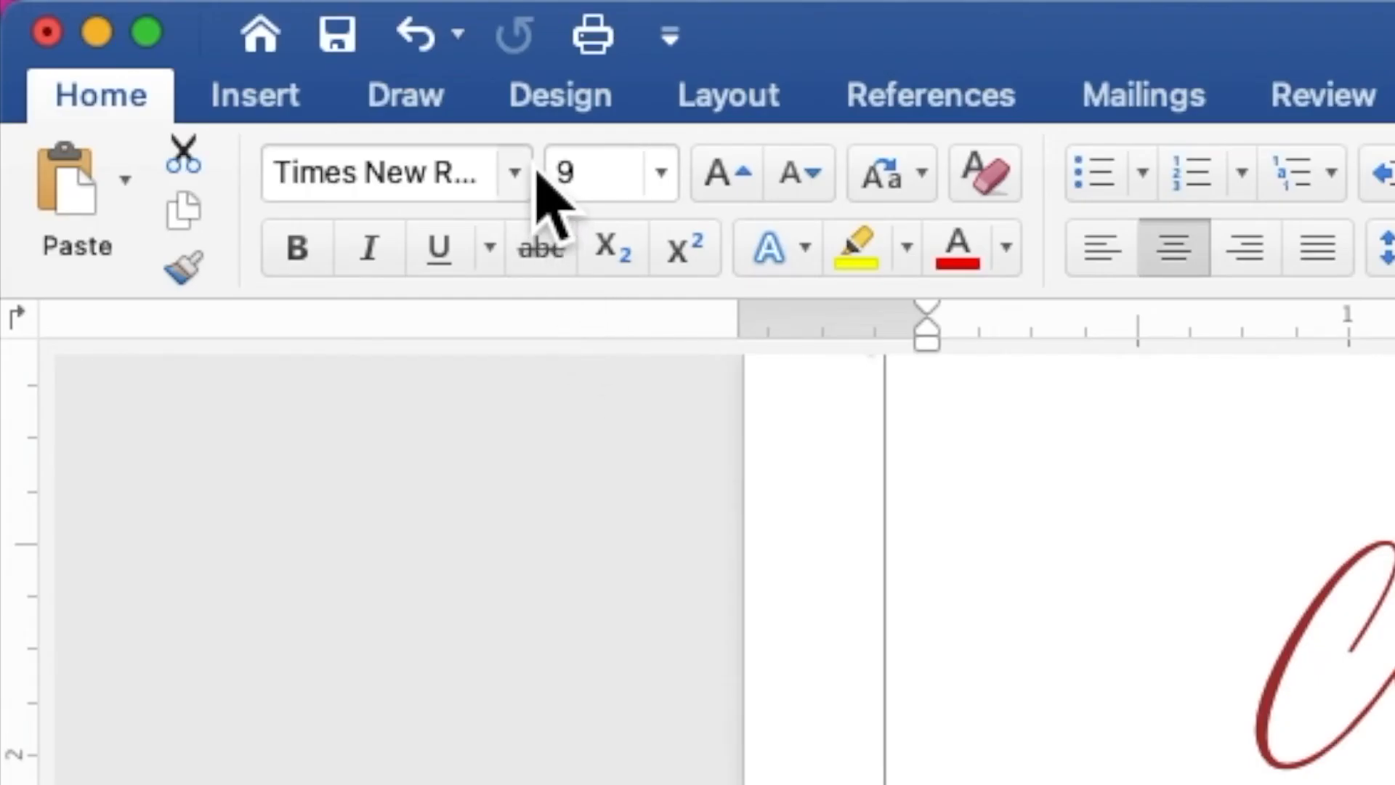
{"action": "left_click", "coordinate": [535, 174]}
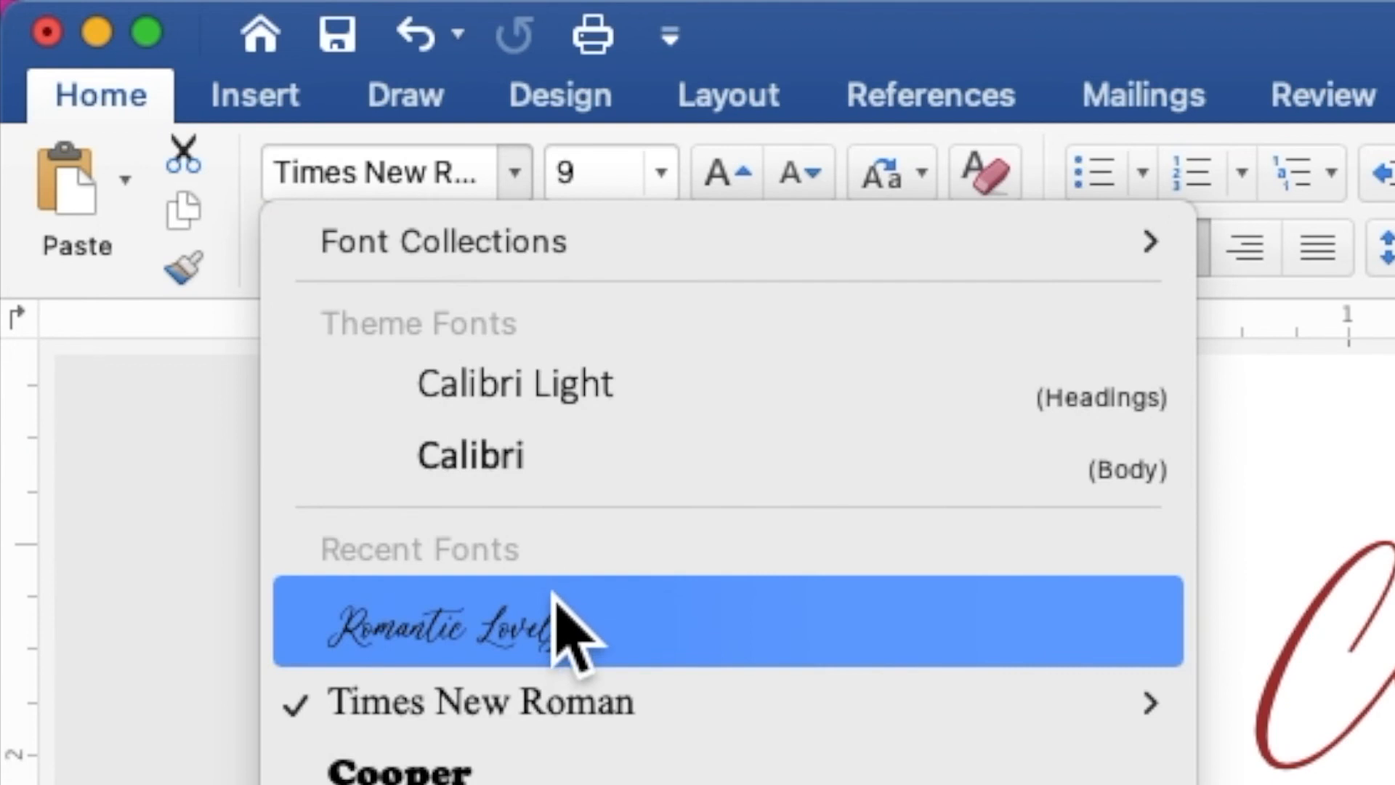
{"action": "left_click", "coordinate": [567, 639]}
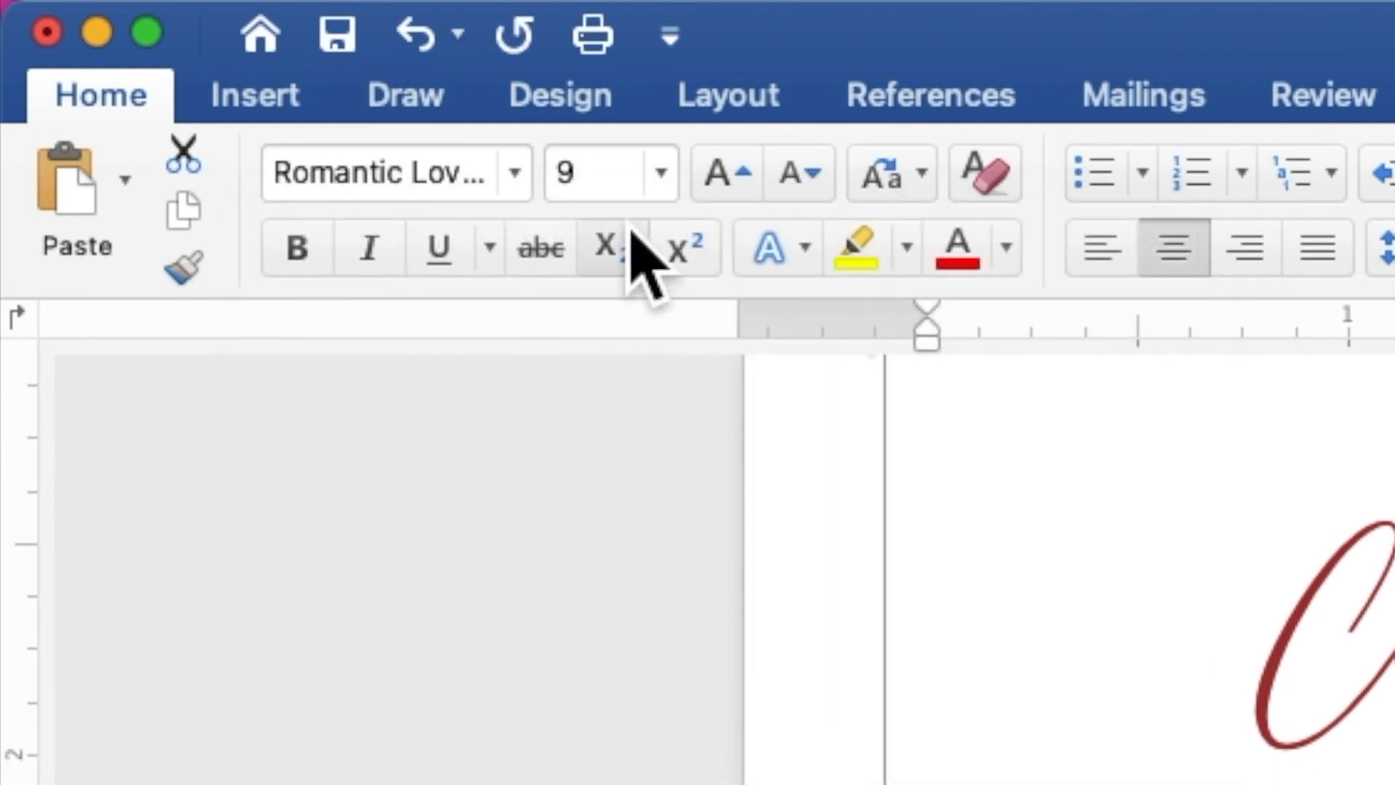
{"action": "left_click", "coordinate": [627, 185]}
{"action": "left_click_drag", "start_coordinate": [628, 191], "coordinate": [554, 180]}
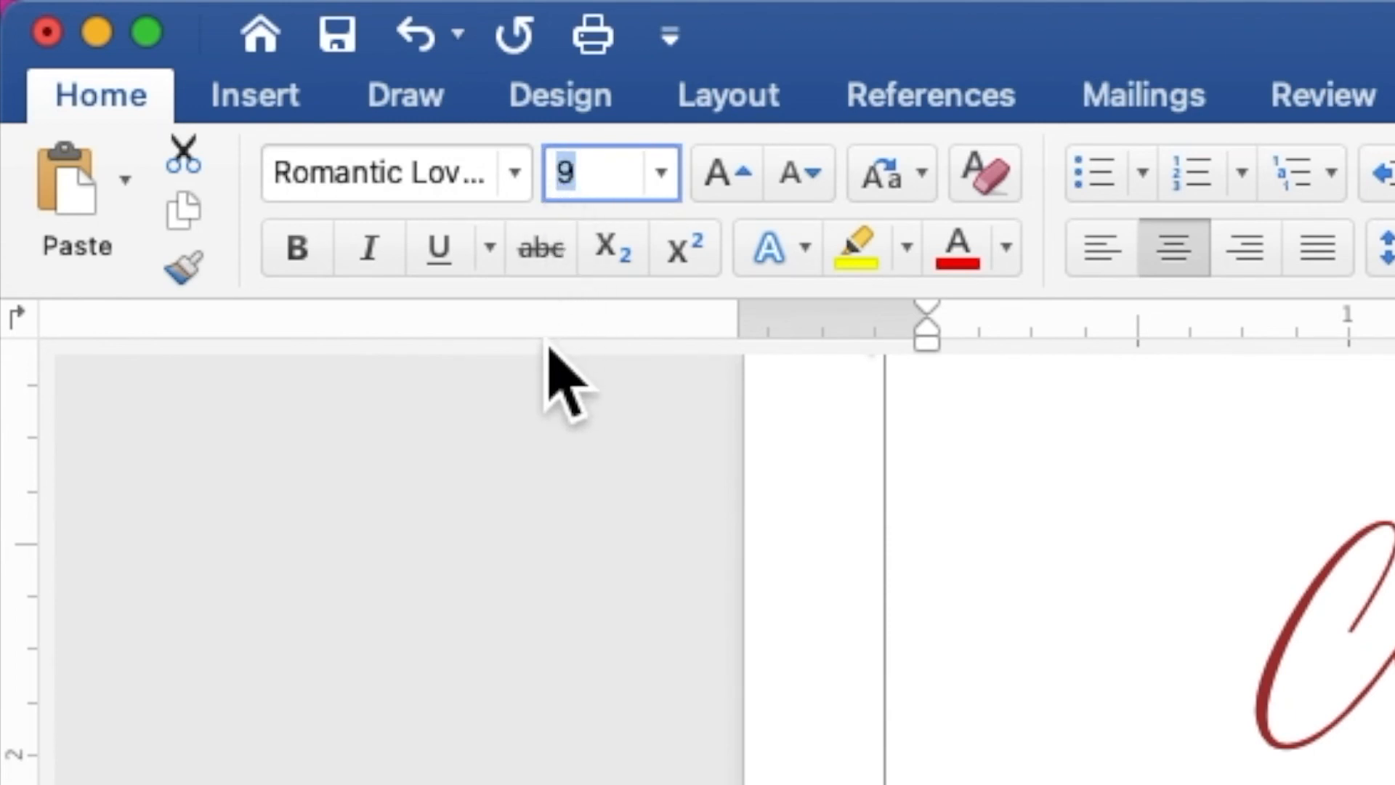
{"action": "type", "text": "10"}
{"action": "key", "text": "Return"}
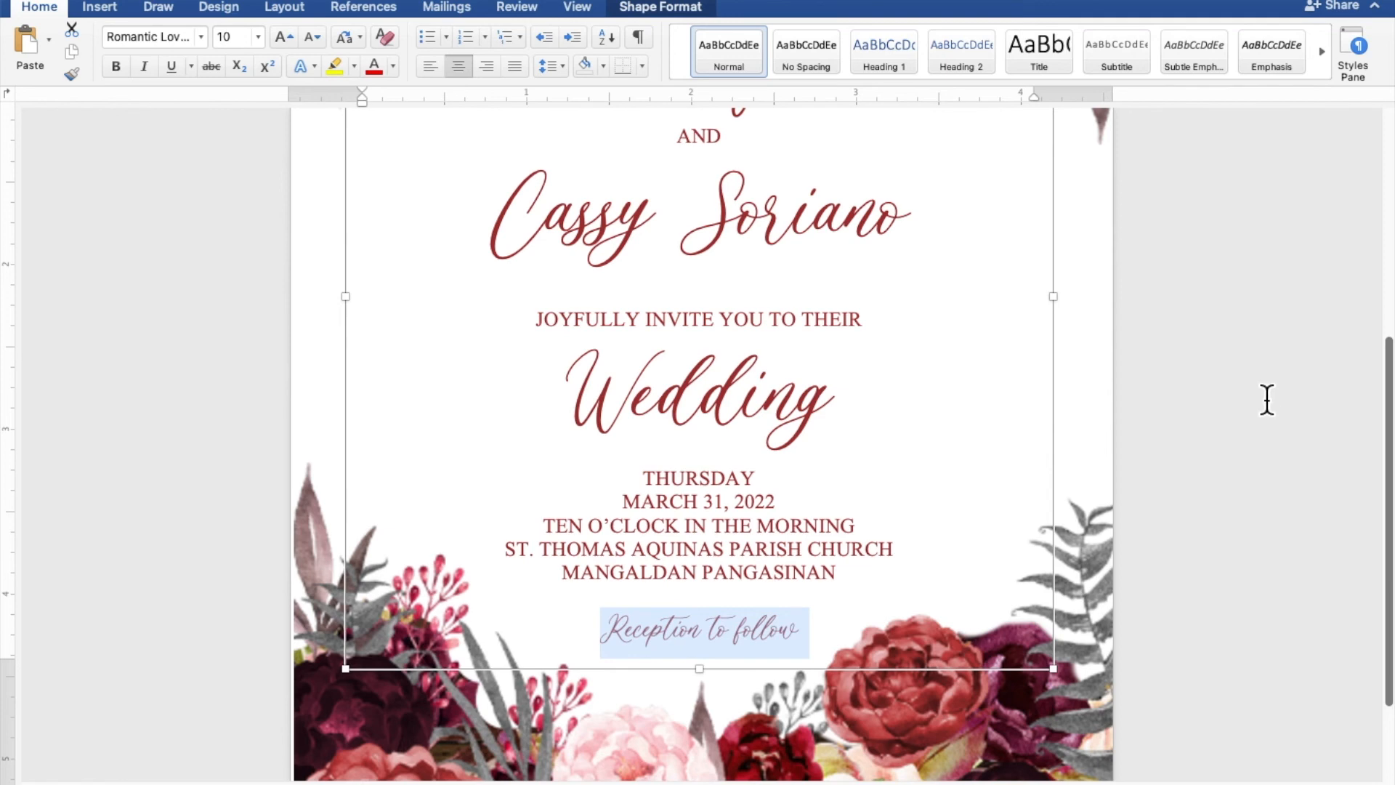
- Shift the invitation text rectangle slightly down within the floral frame and deselect everything
{"action": "scroll", "coordinate": [1200, 467], "scroll_direction": "down", "scroll_amount": 5}
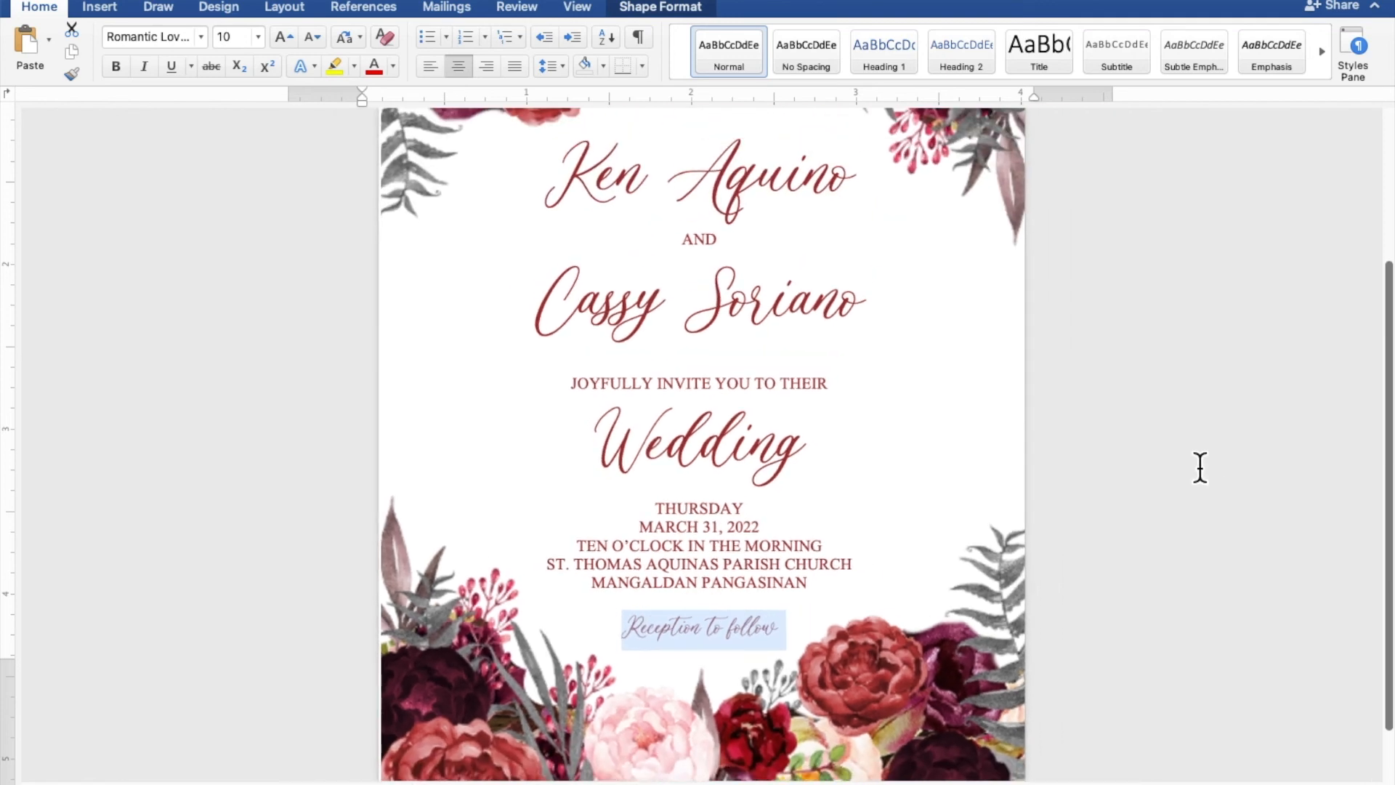
{"action": "scroll", "coordinate": [1199, 467], "scroll_direction": "down", "scroll_amount": 4}
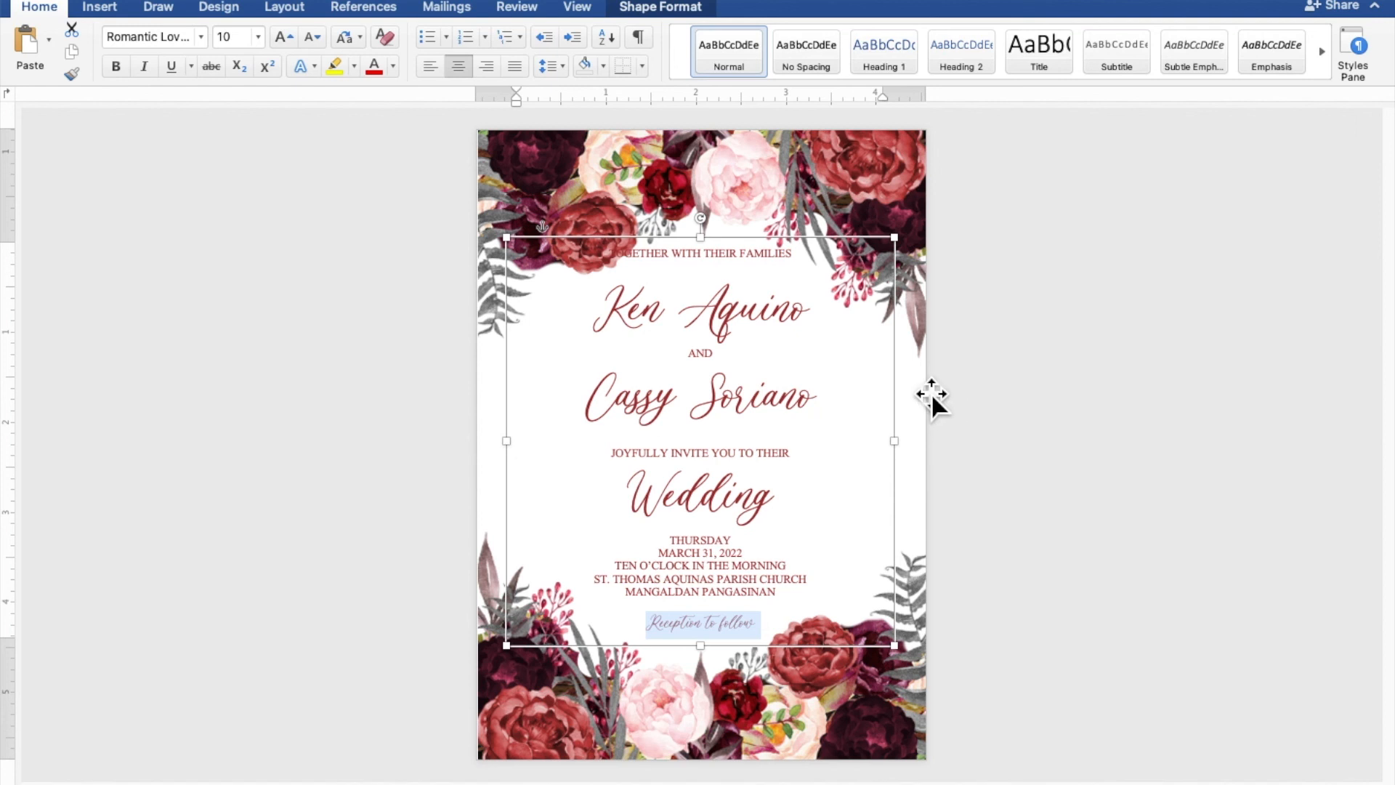
{"action": "left_click_drag", "start_coordinate": [738, 251], "coordinate": [736, 264]}
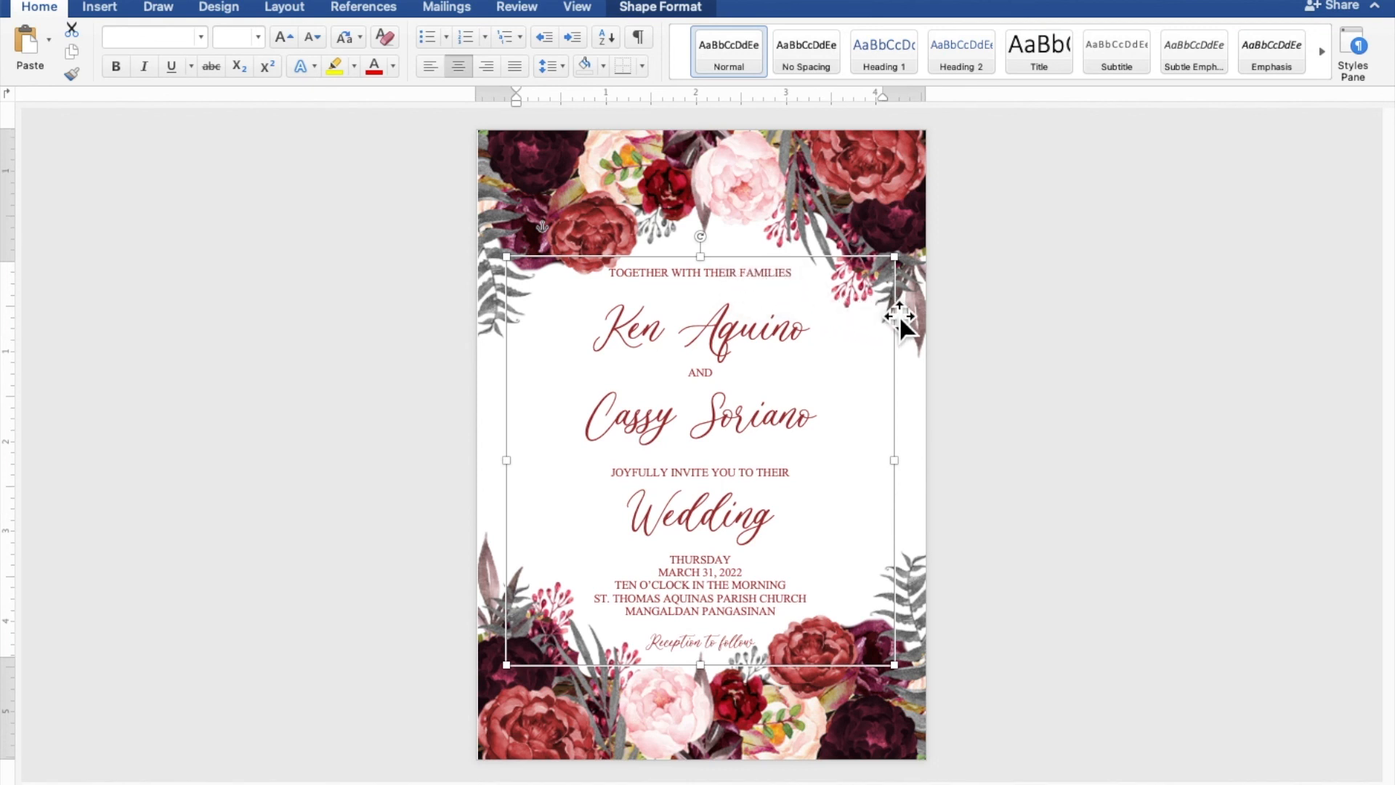
{"action": "left_click", "coordinate": [906, 231]}
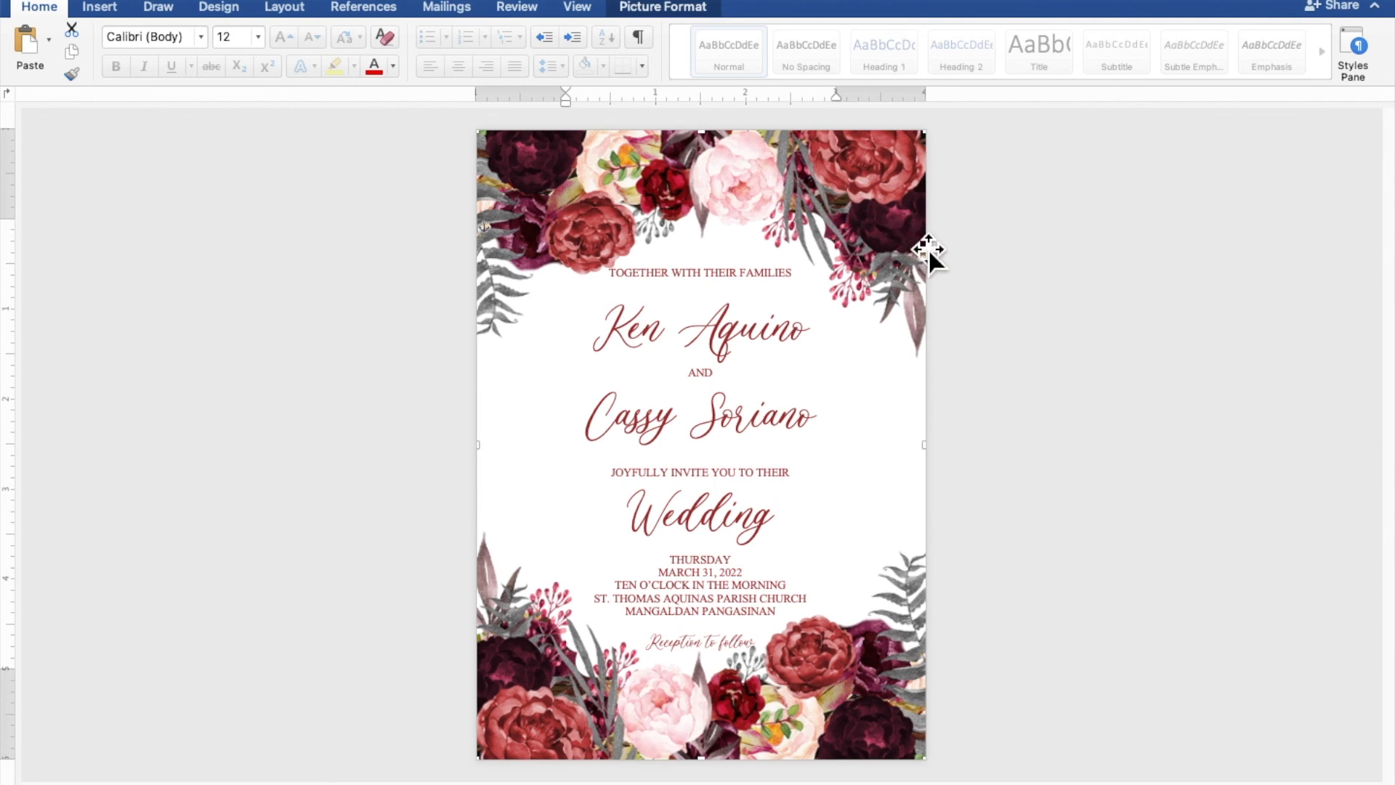
{"action": "left_click", "coordinate": [1133, 329]}
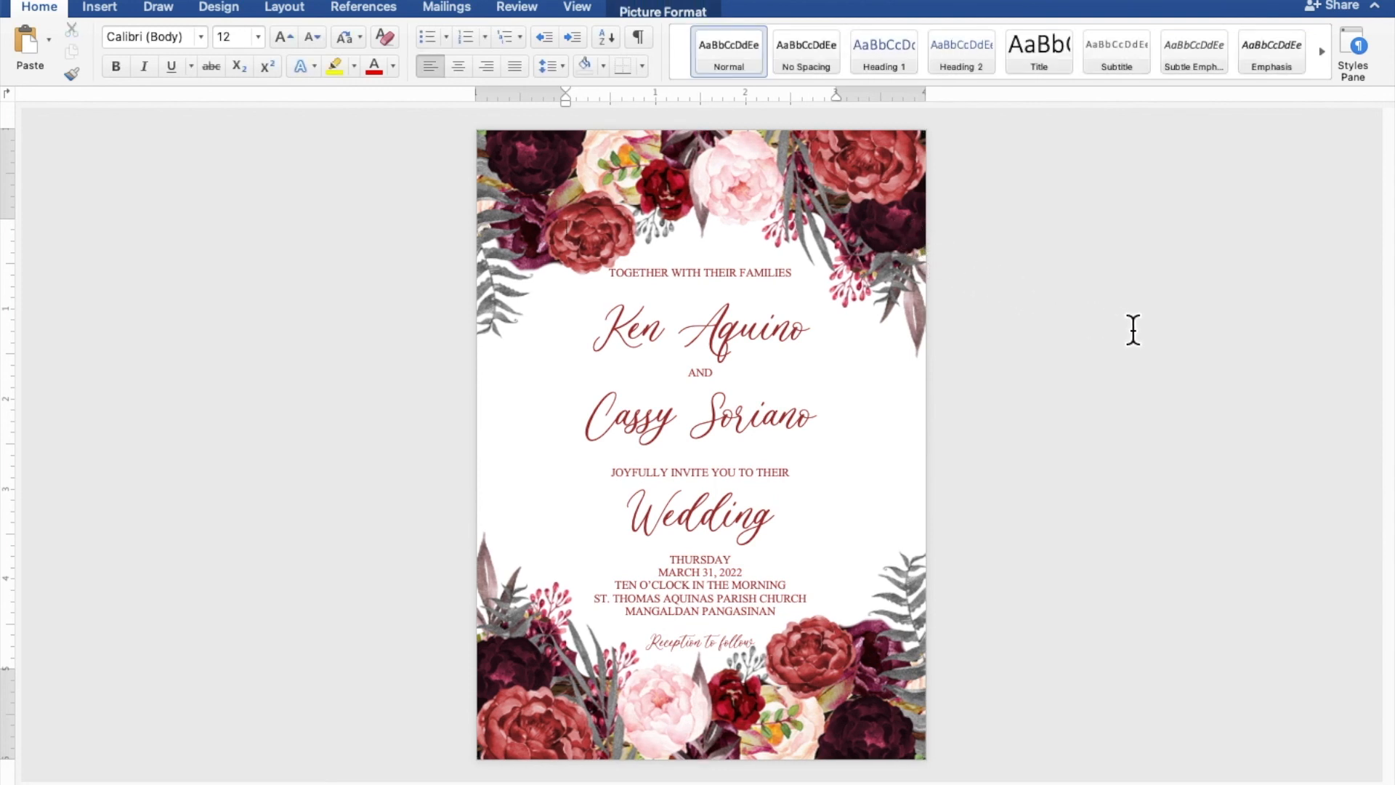